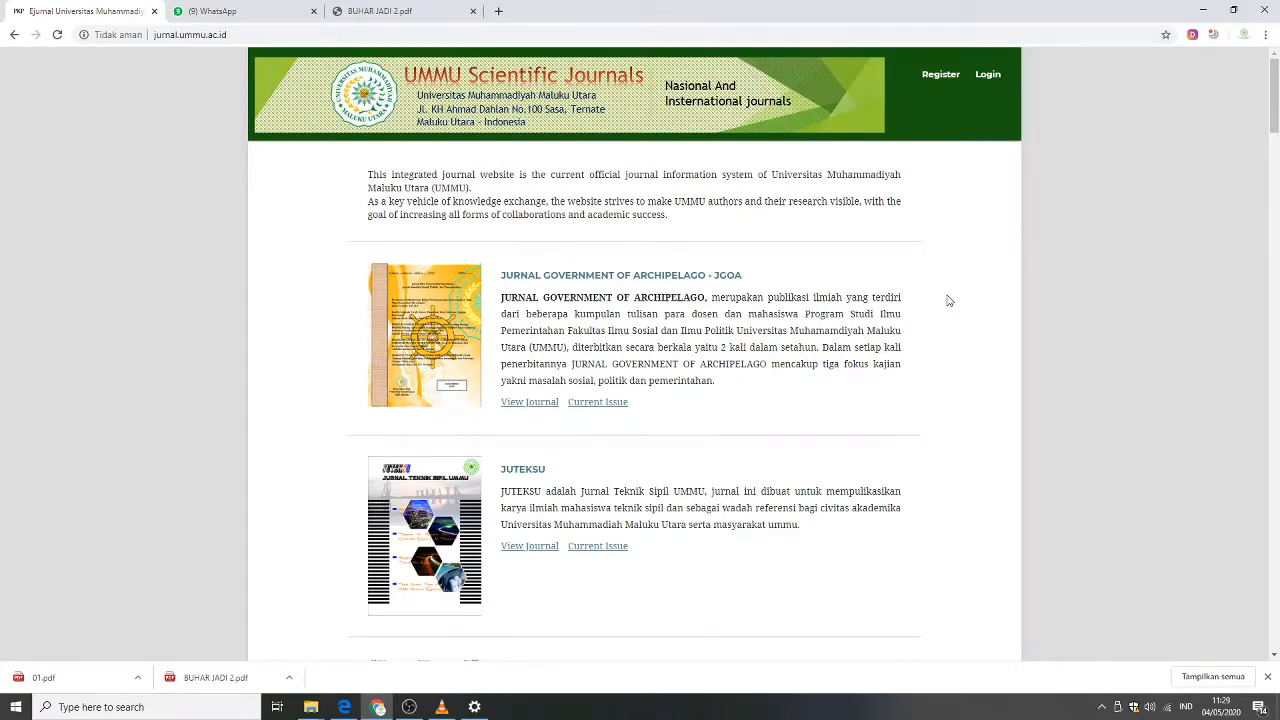
left_click_drag(1275, 110, 1275, 80)
left_click_drag(1275, 117, 1275, 123)
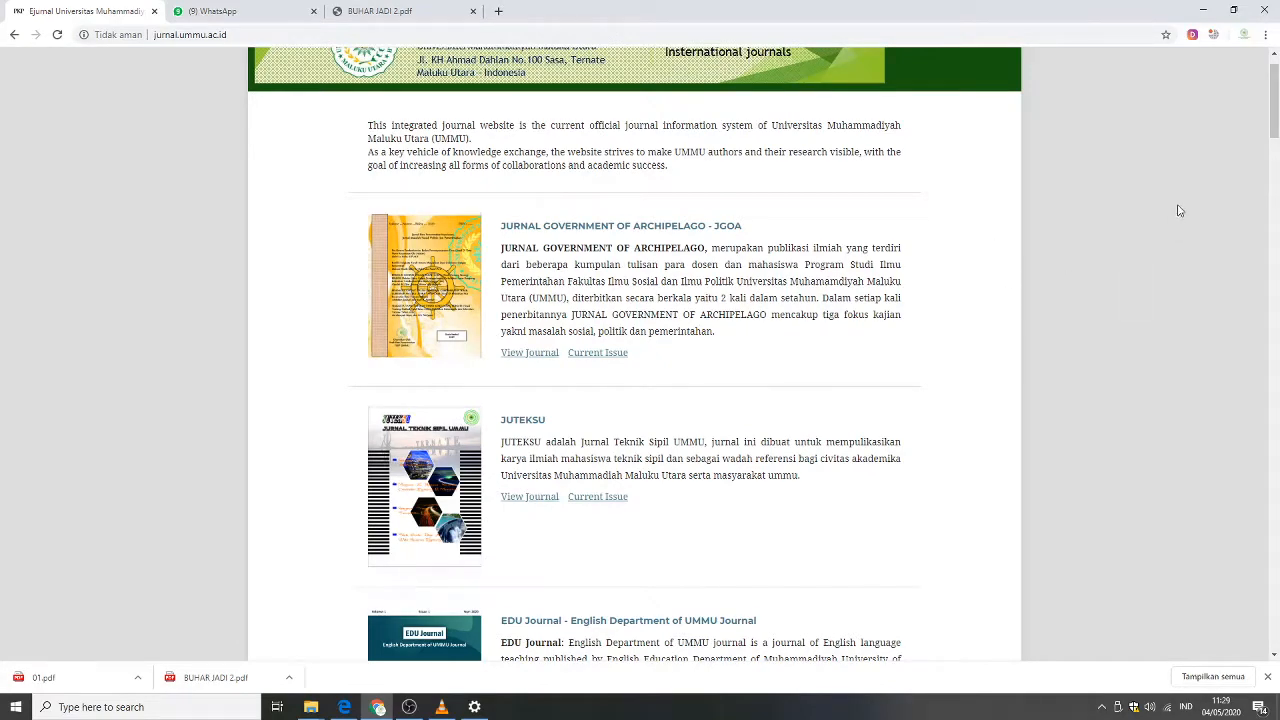
left_click_drag(1275, 133, 1275, 122)
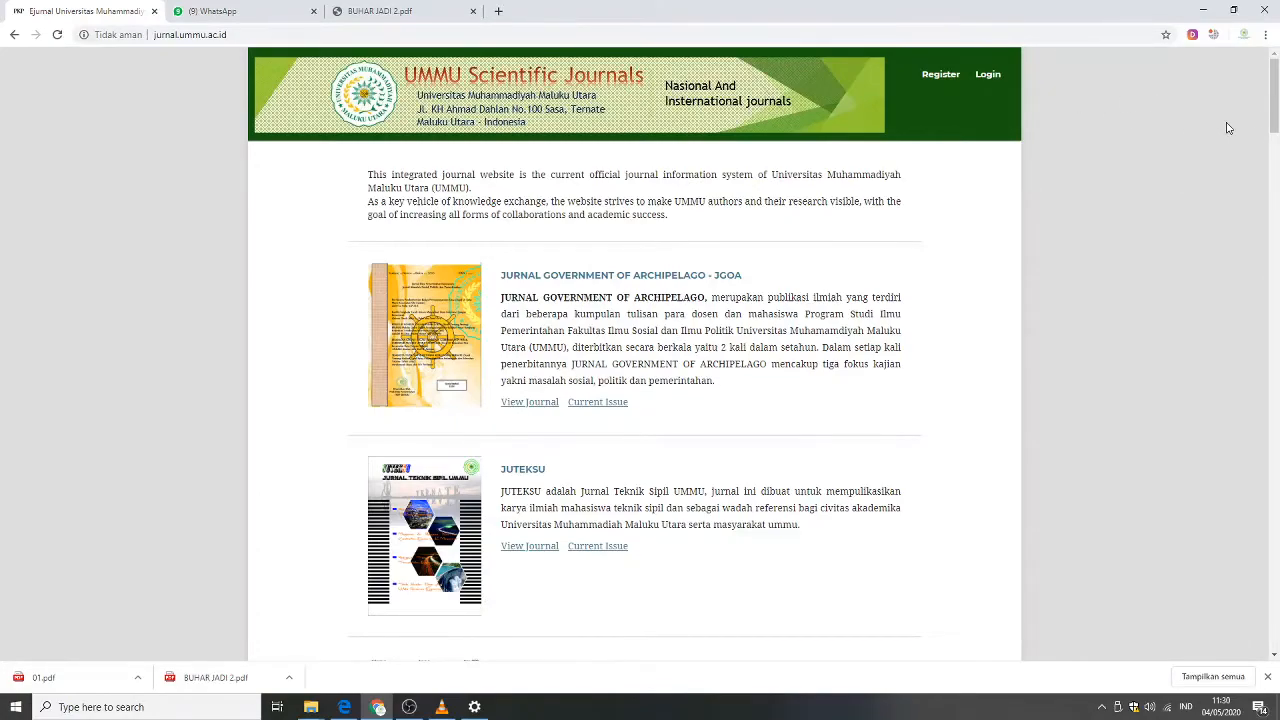
left_click_drag(1276, 90, 1268, 208)
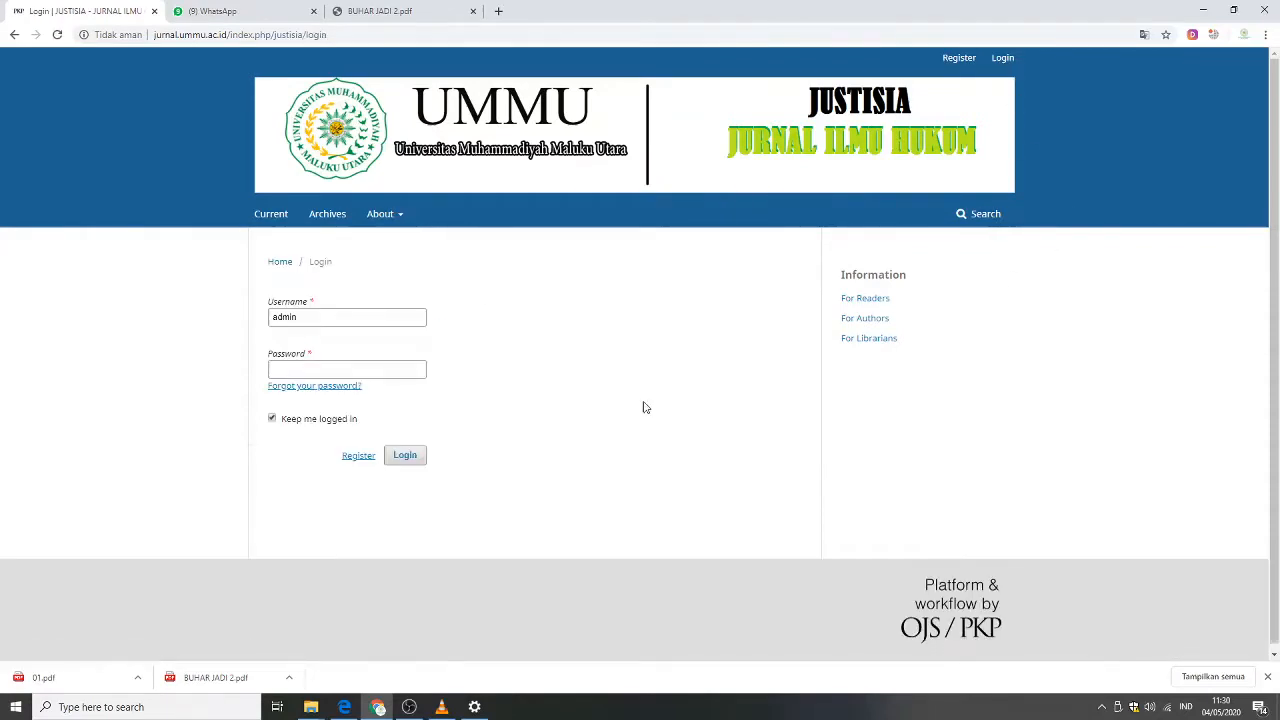
Log in to the journal's admin account by entering the account password.
left_click(309, 369)
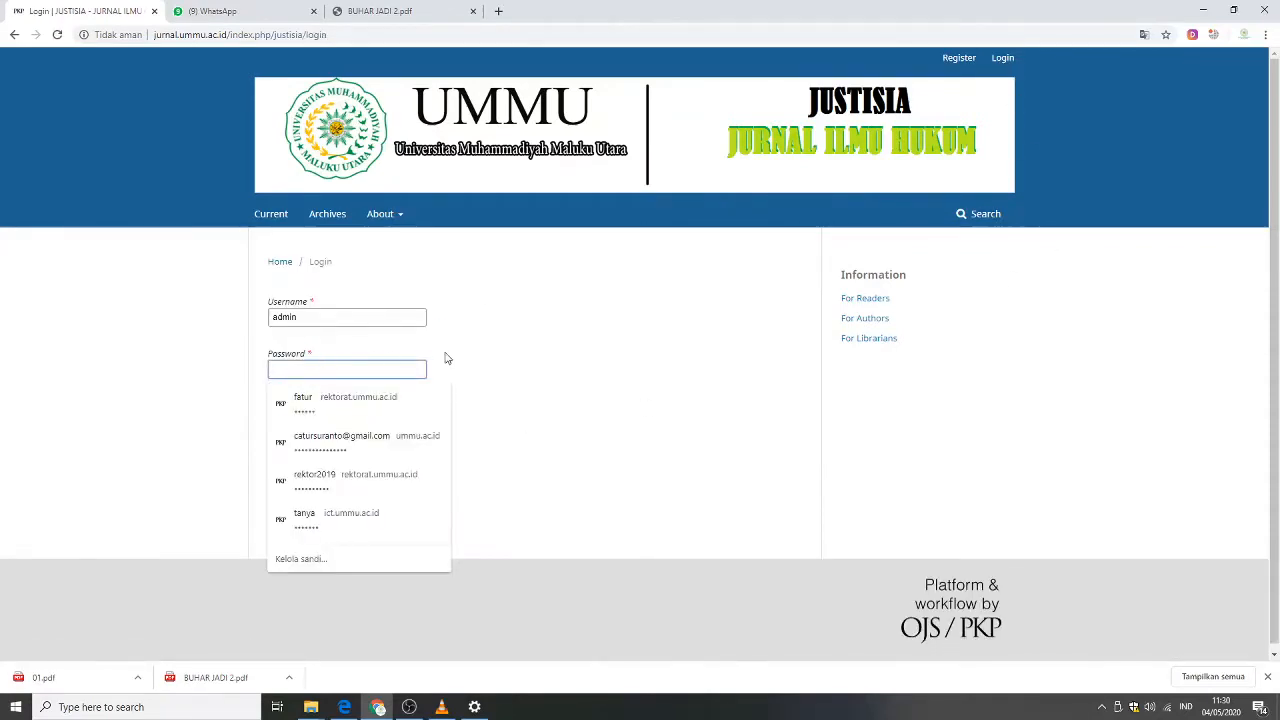
type("•••••••••")
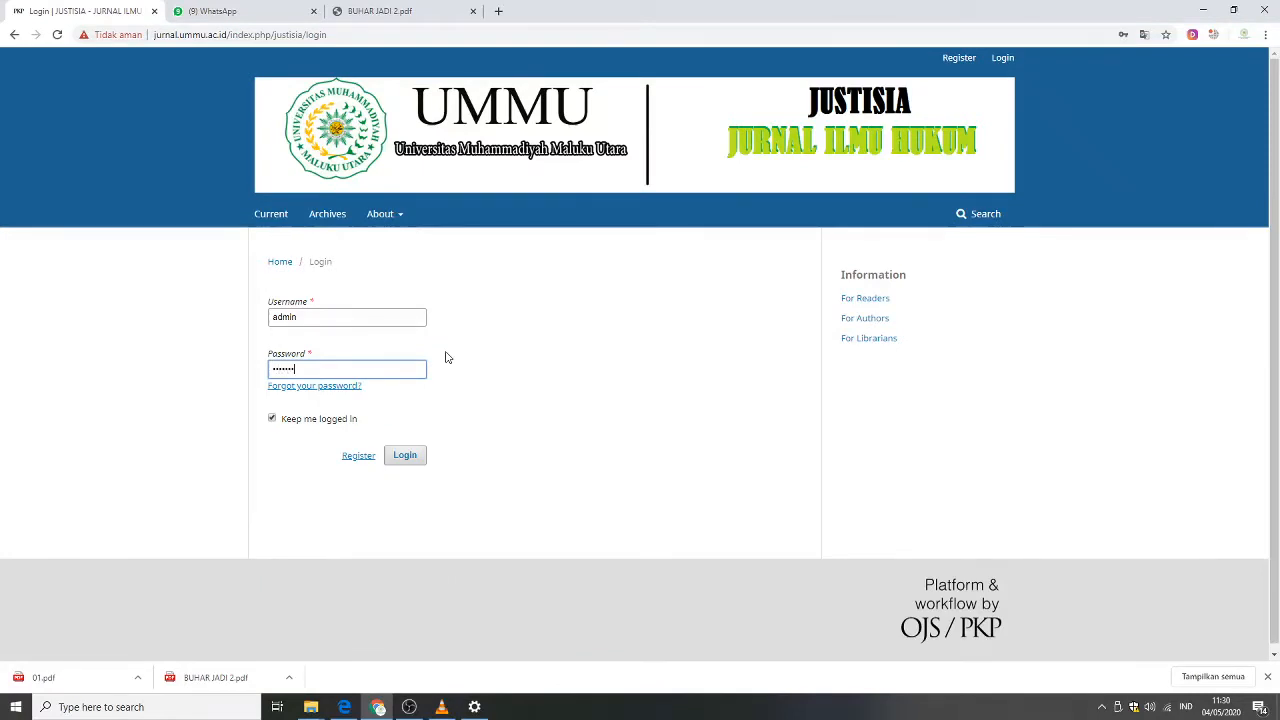
type("••")
left_click(407, 459)
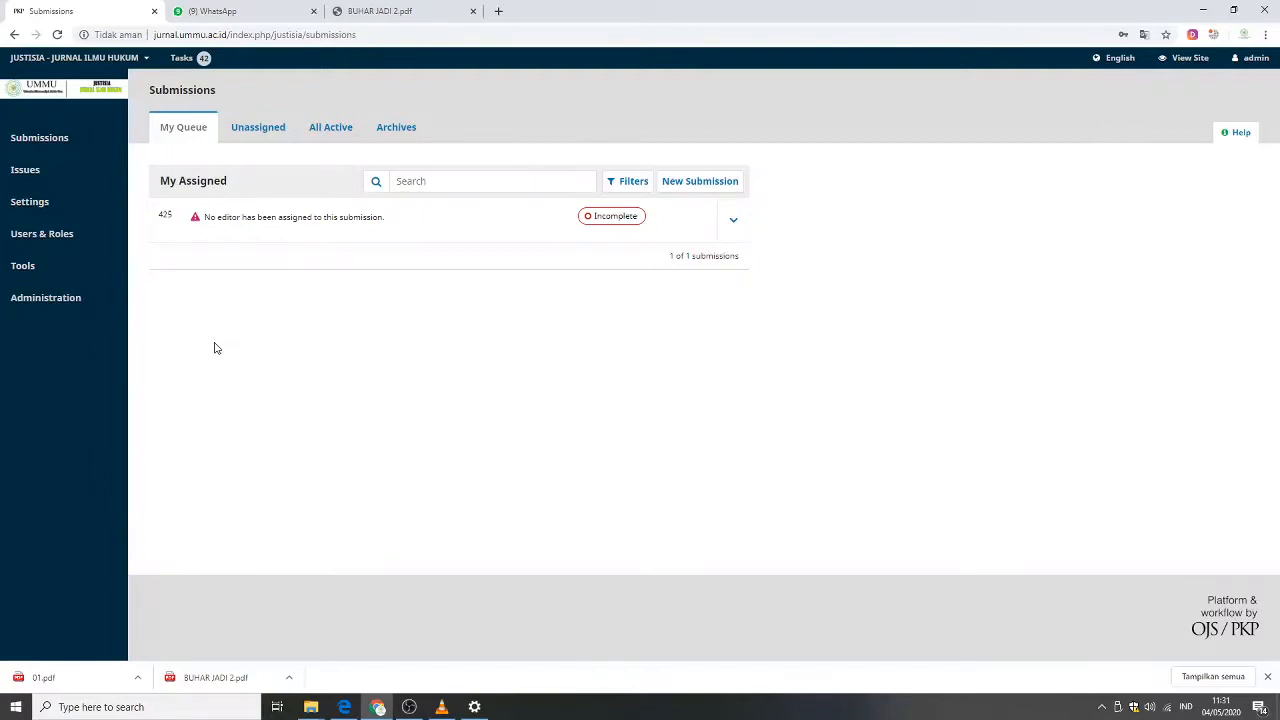
mouse_move(100, 240)
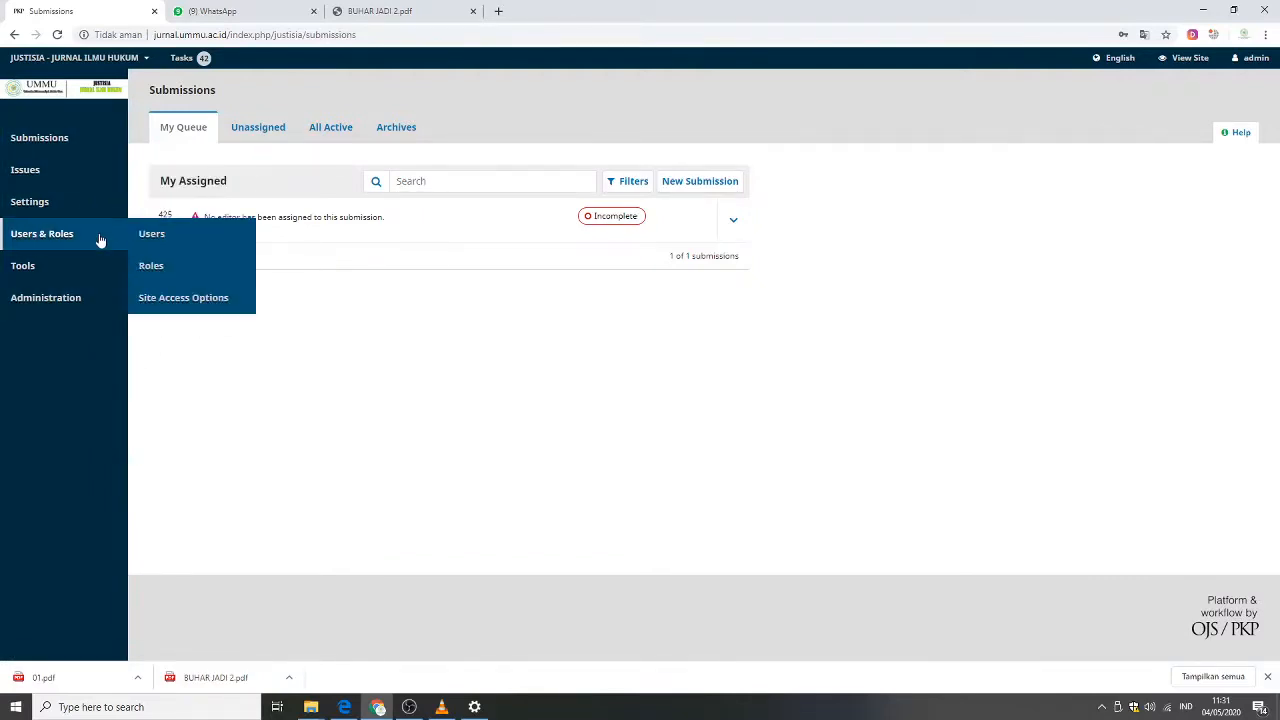
mouse_move(85, 163)
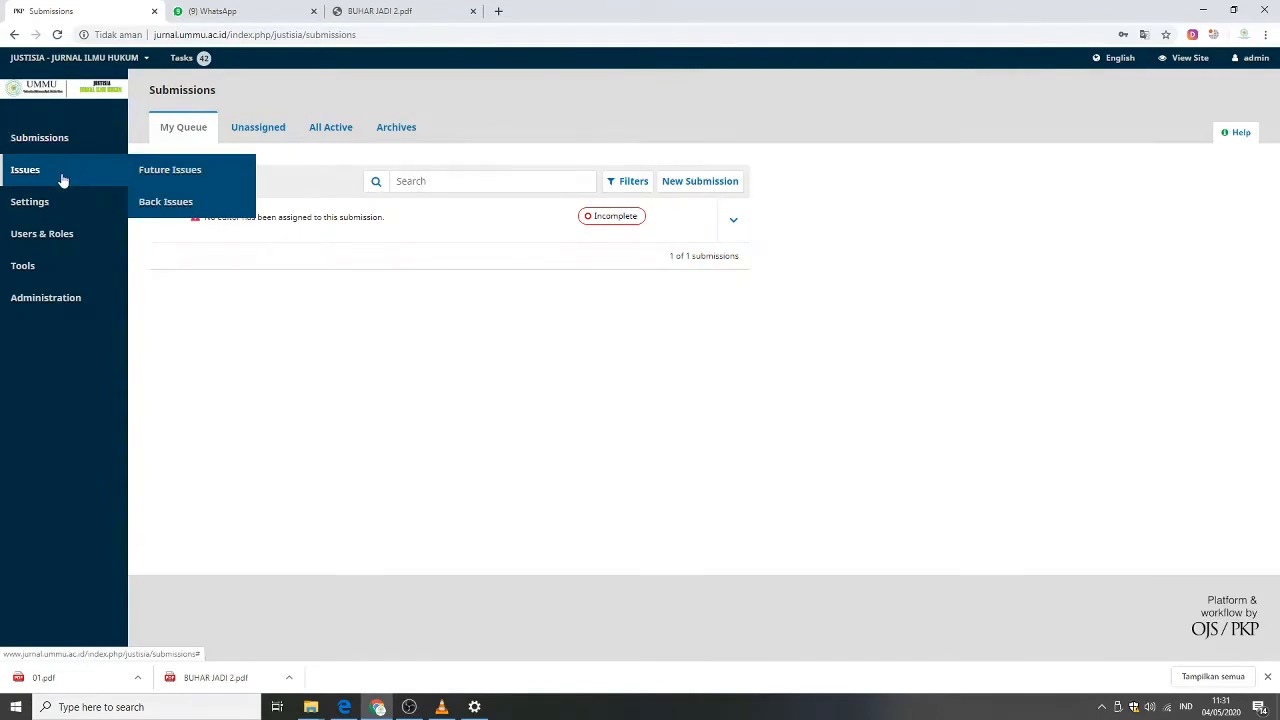
mouse_move(63, 233)
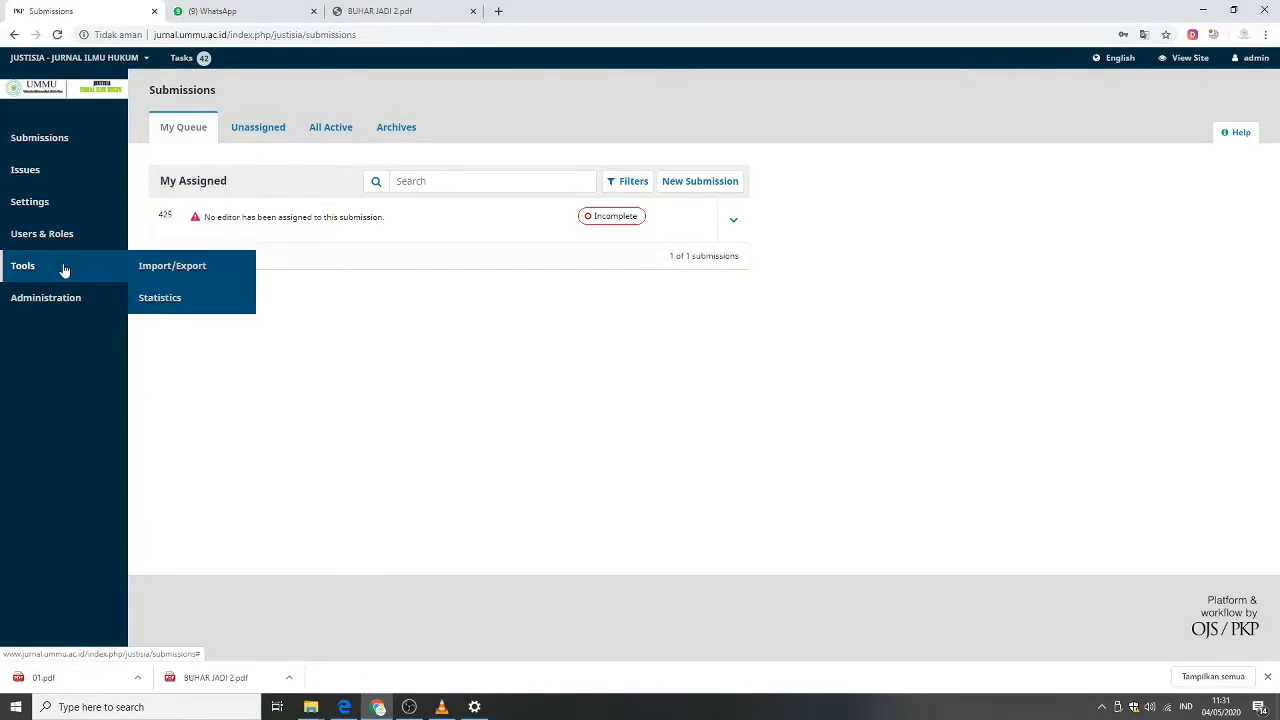
left_click(71, 149)
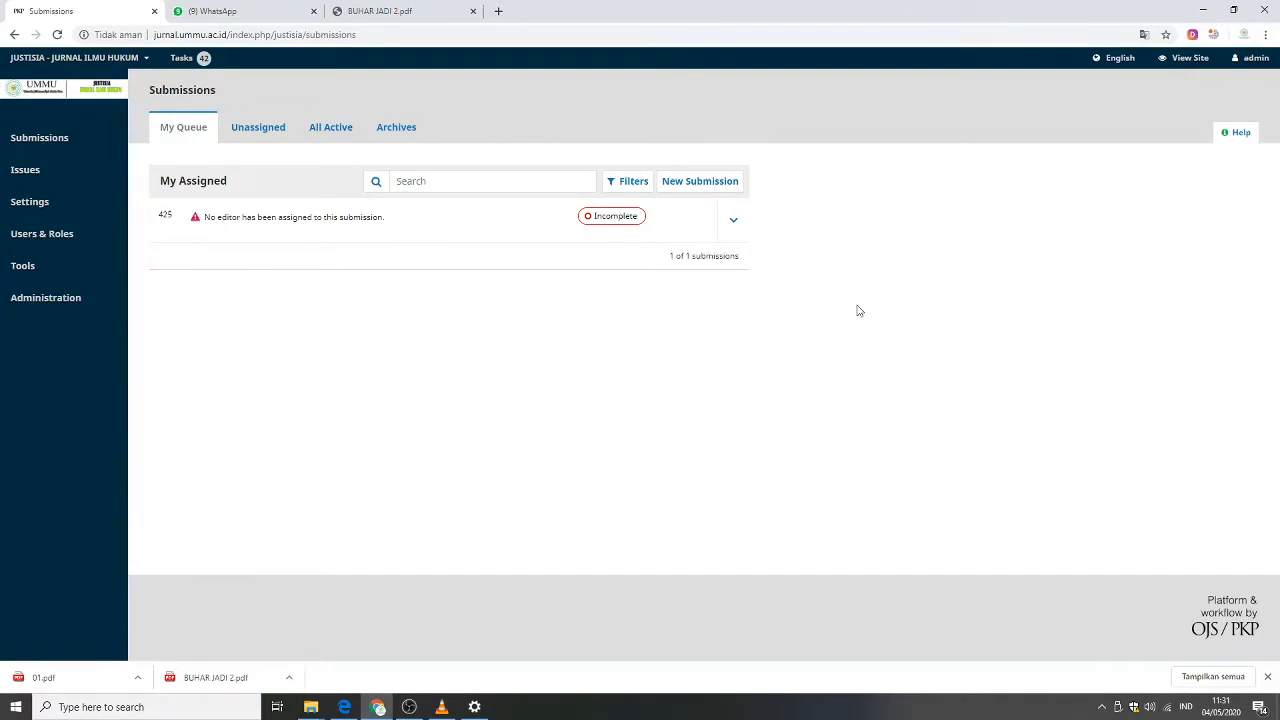
left_click(567, 176)
Open the Issues section and switch between the Future Issues and Back Issues lists.
mouse_move(111, 174)
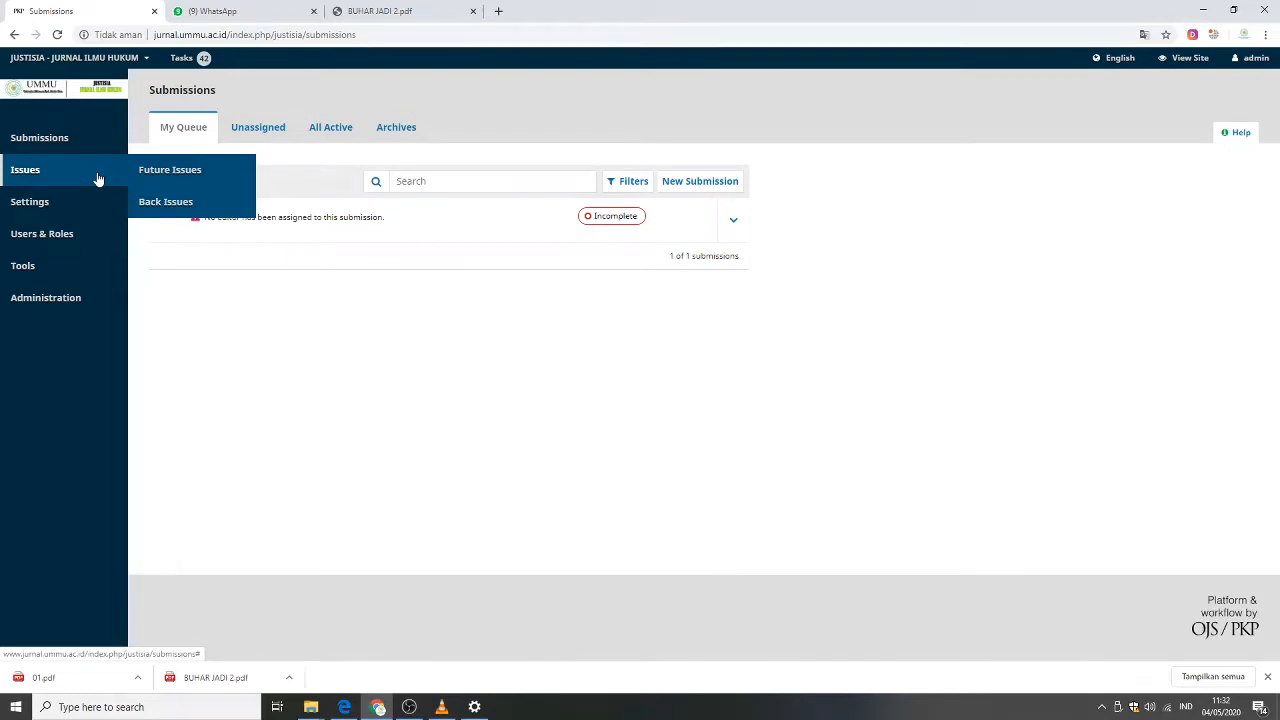
left_click(171, 172)
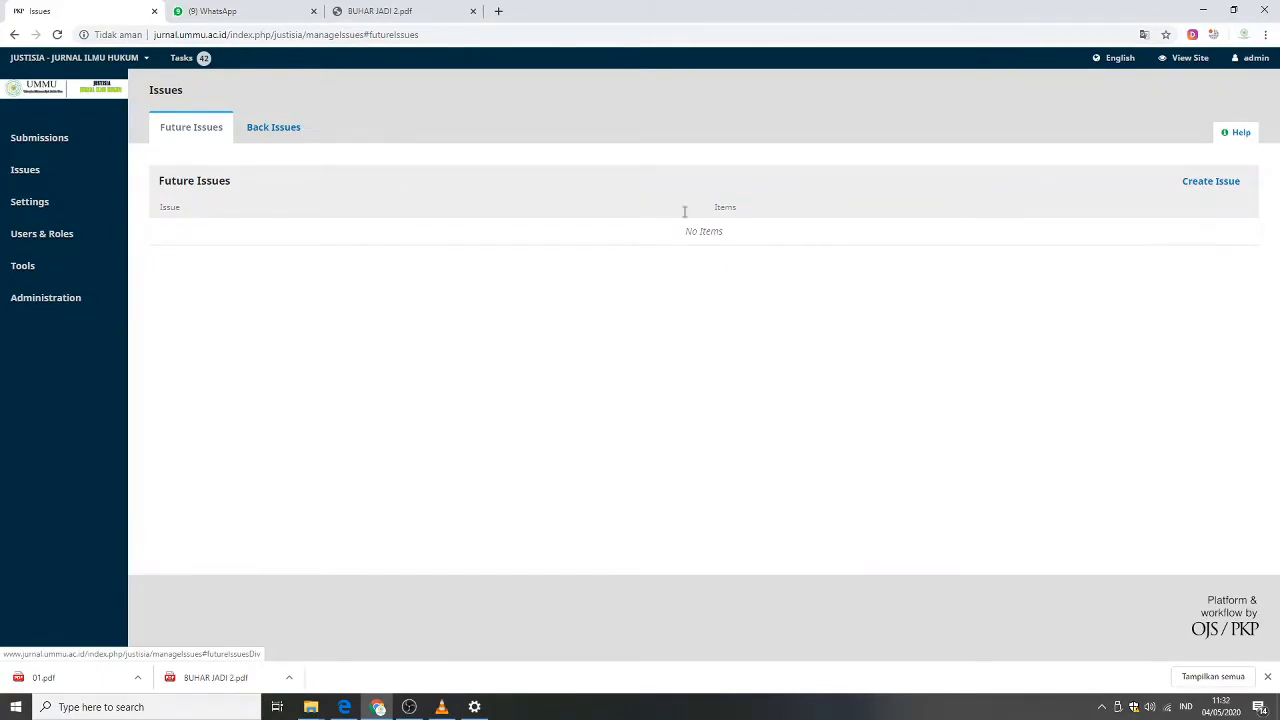
left_click(253, 134)
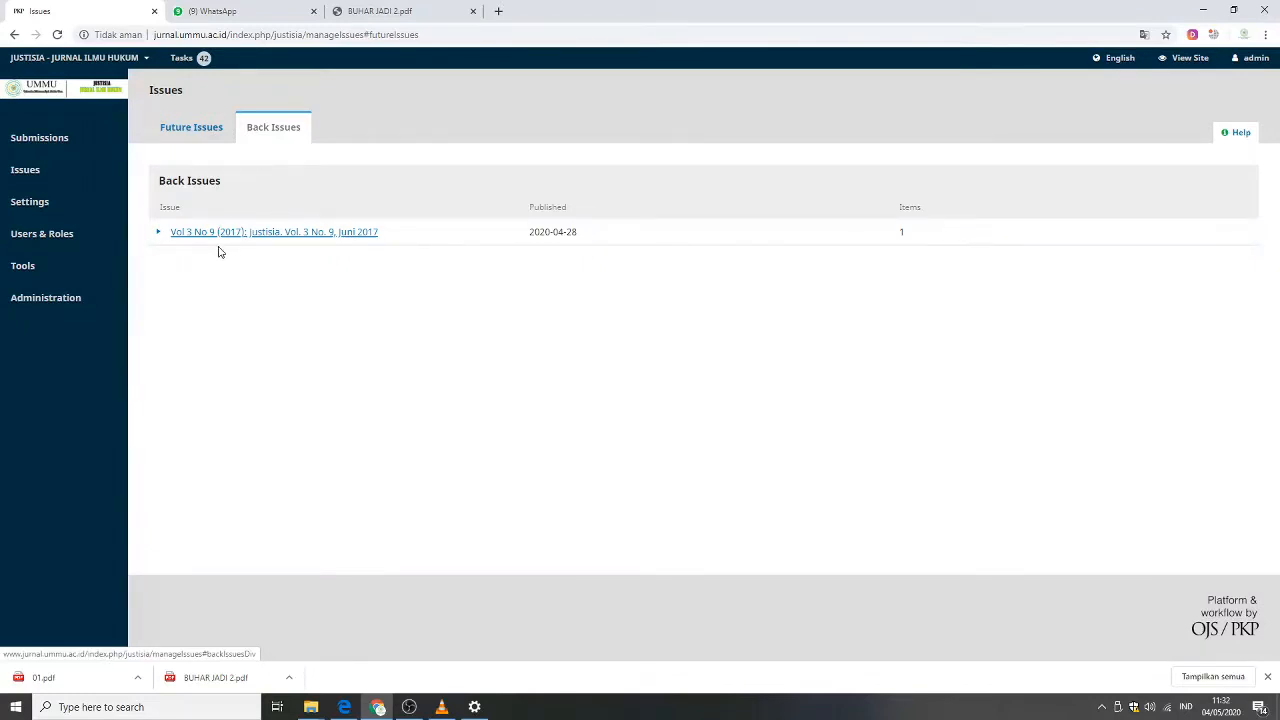
left_click(201, 141)
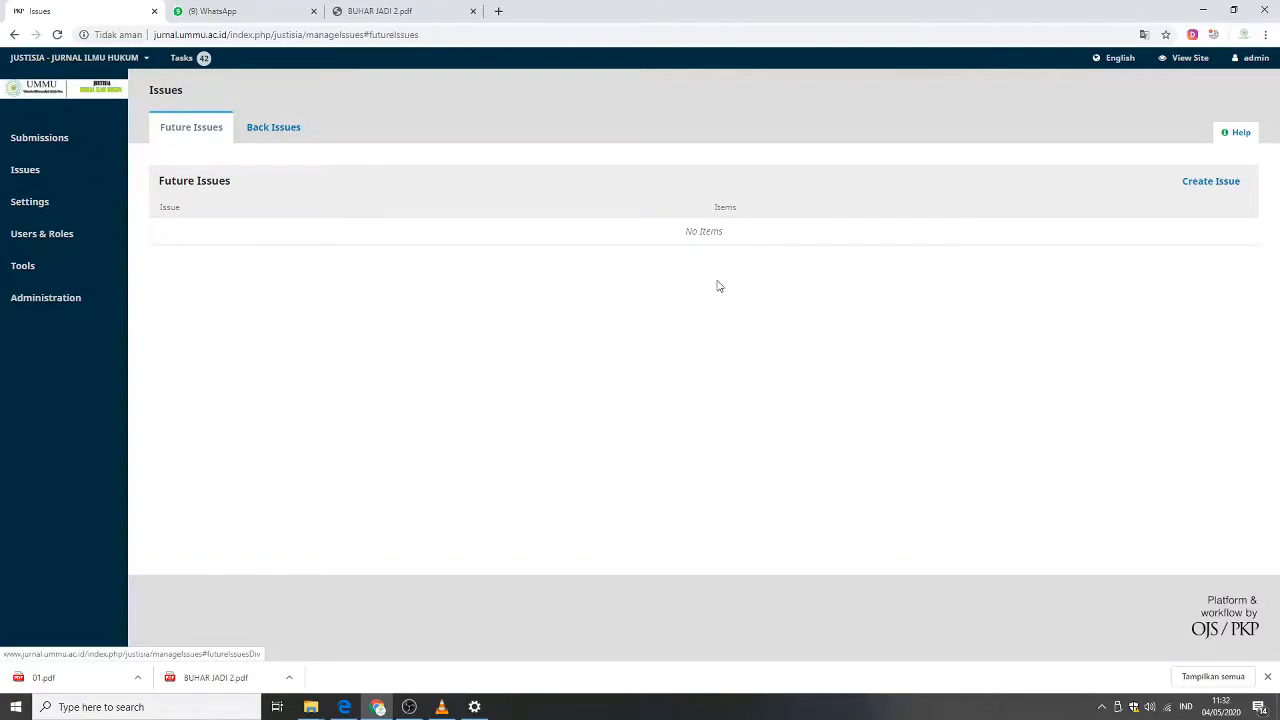
left_click(282, 134)
left_click(209, 138)
left_click(268, 134)
left_click(217, 137)
left_click(272, 134)
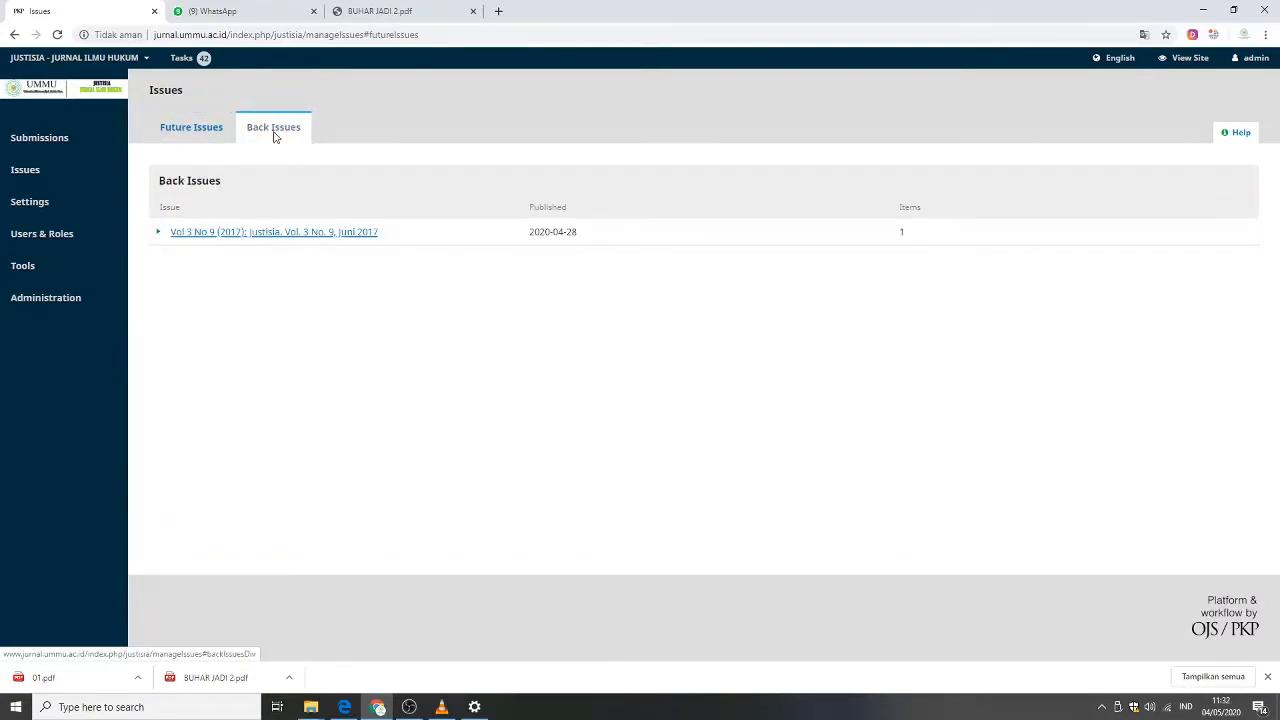
left_click(215, 136)
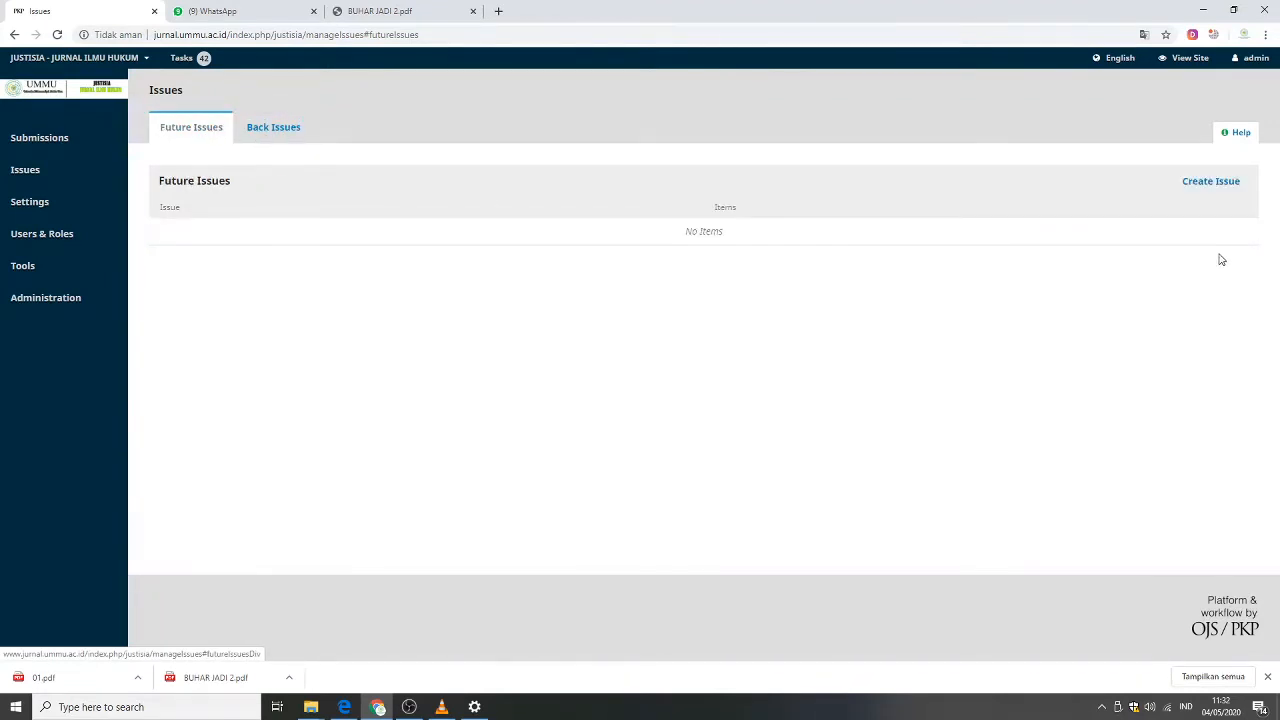
Open the Create Issue form, go through its volume, number, year, title and description fields, and cancel it.
left_click(1209, 188)
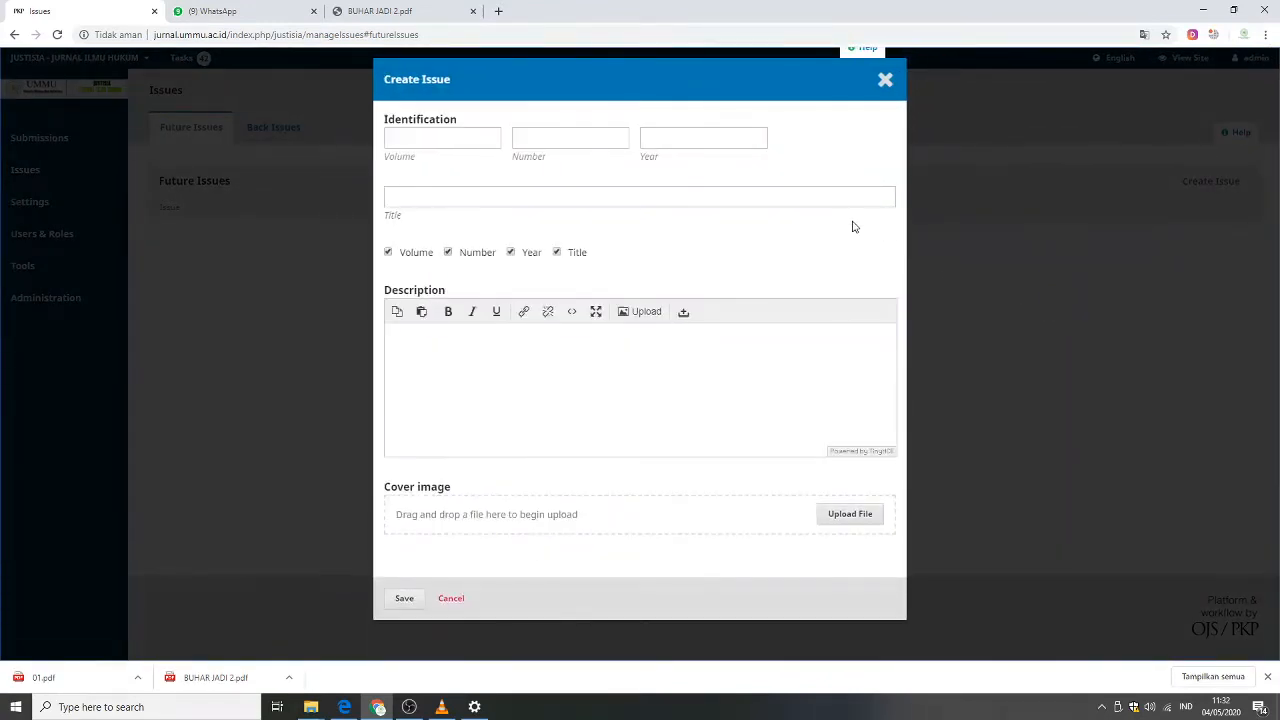
left_click(409, 140)
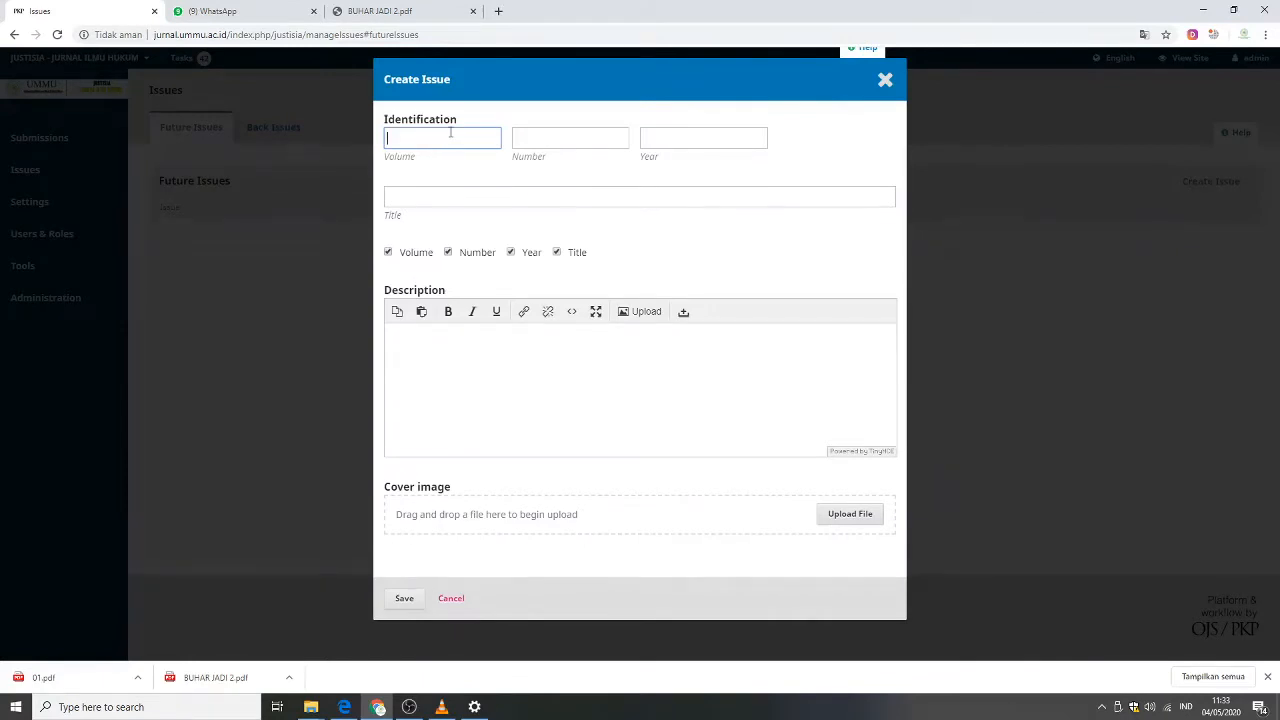
left_click(560, 141)
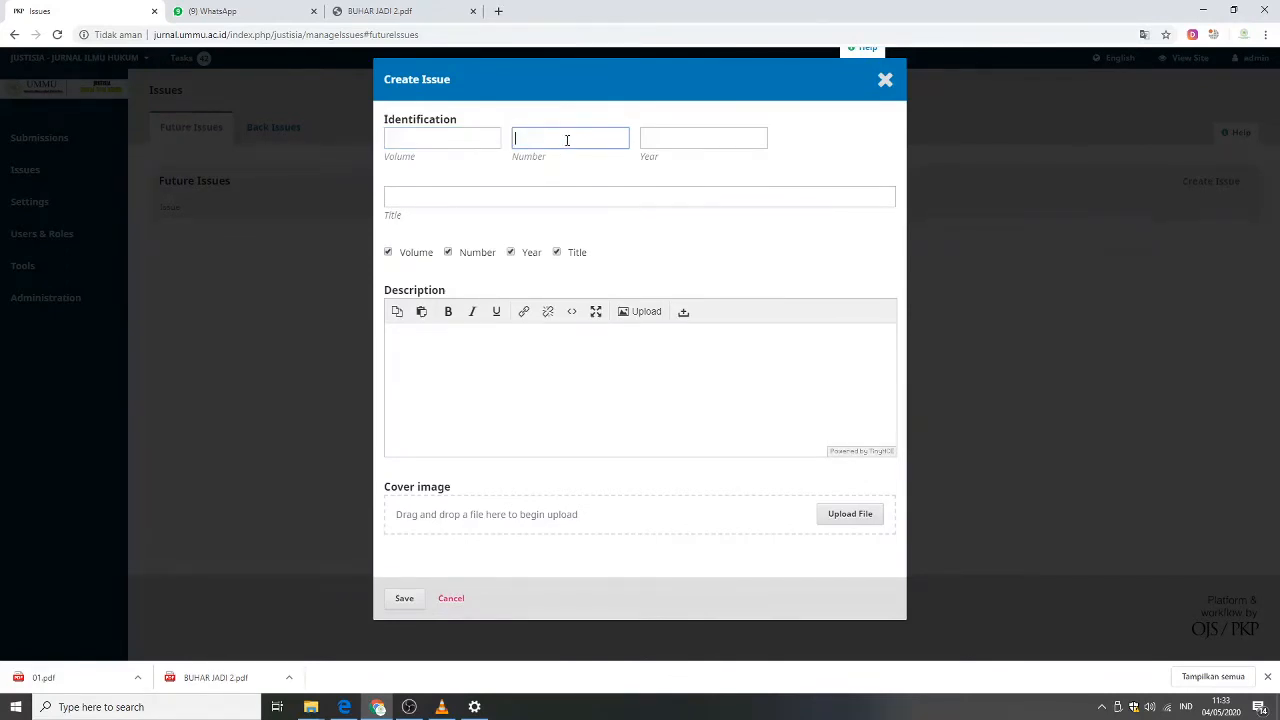
left_click(663, 140)
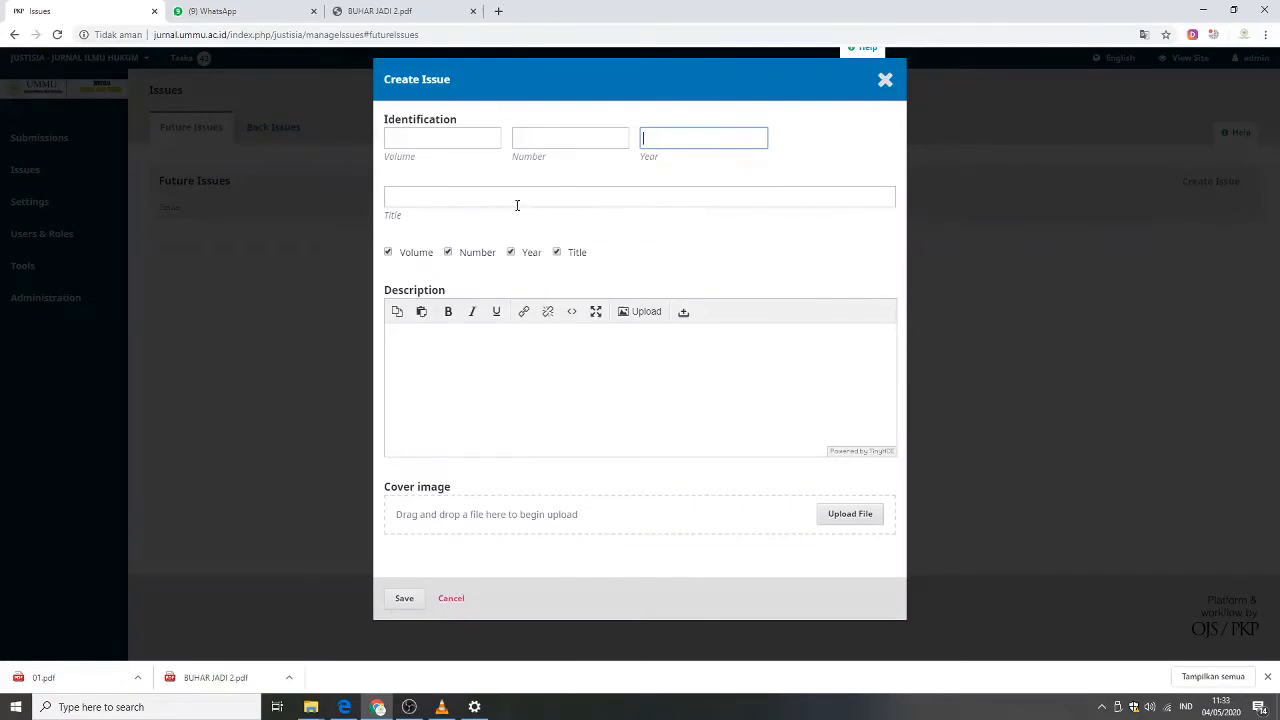
left_click(442, 201)
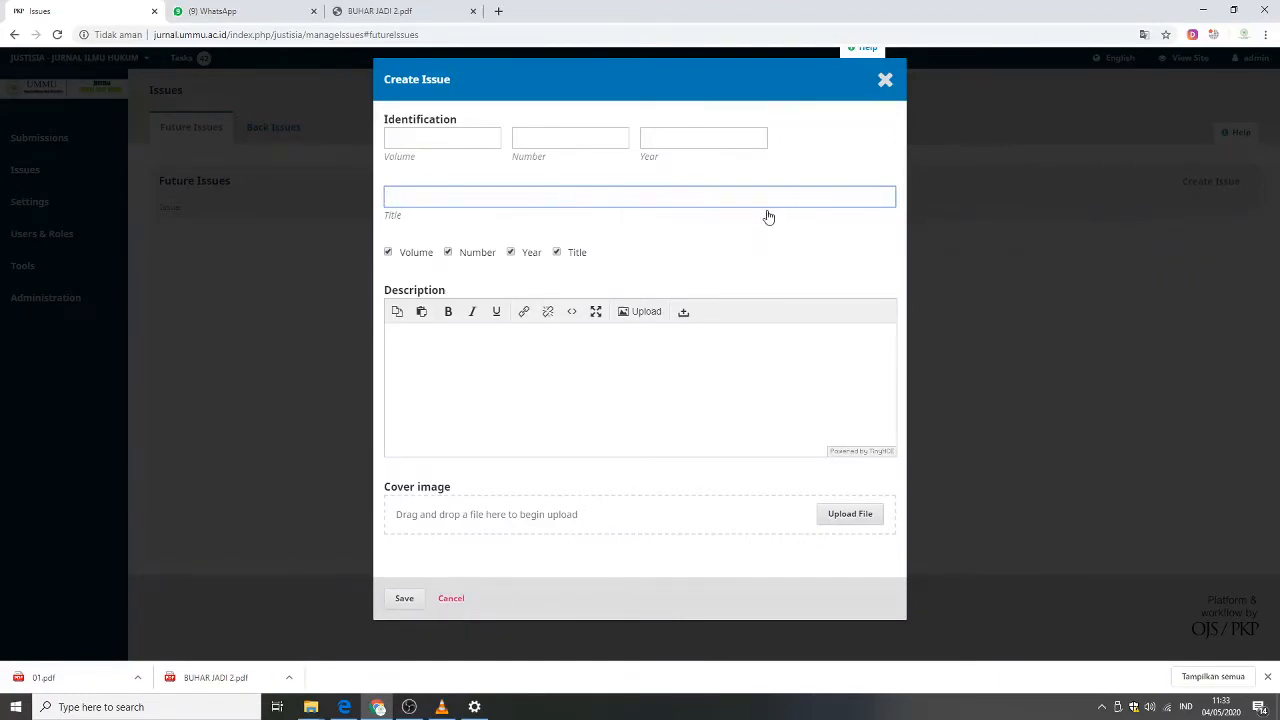
left_click(473, 357)
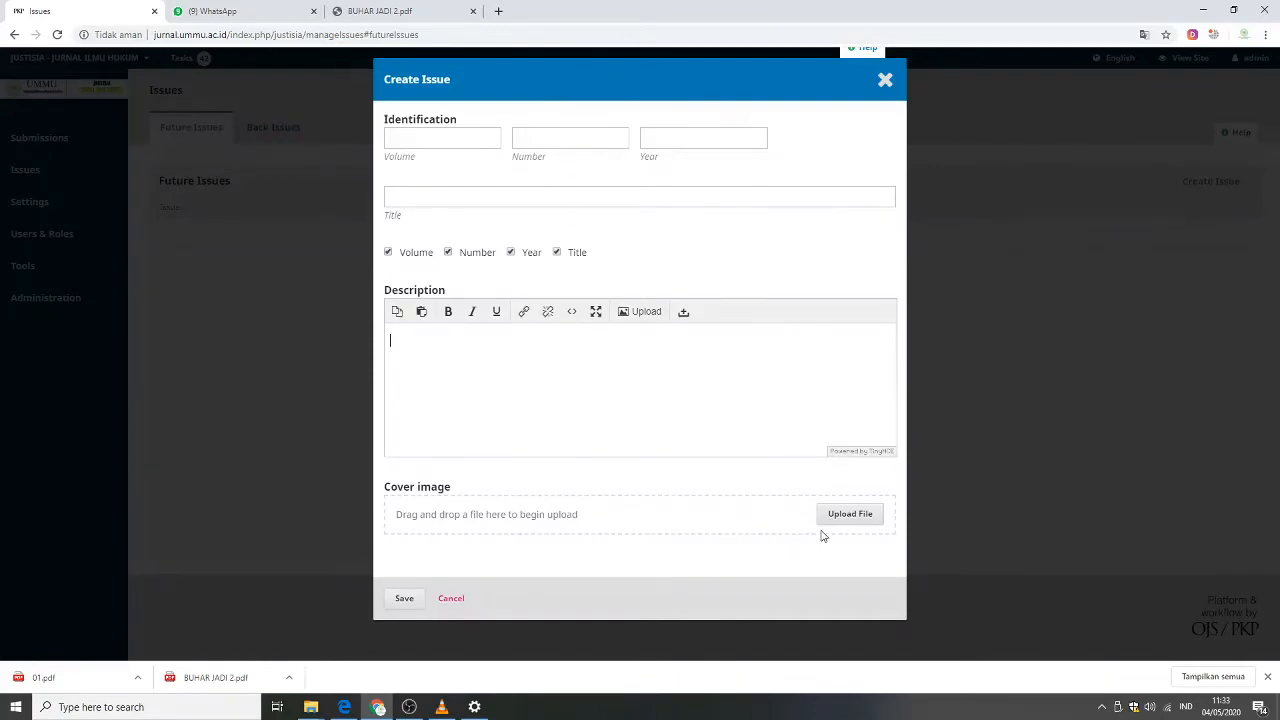
left_click(460, 601)
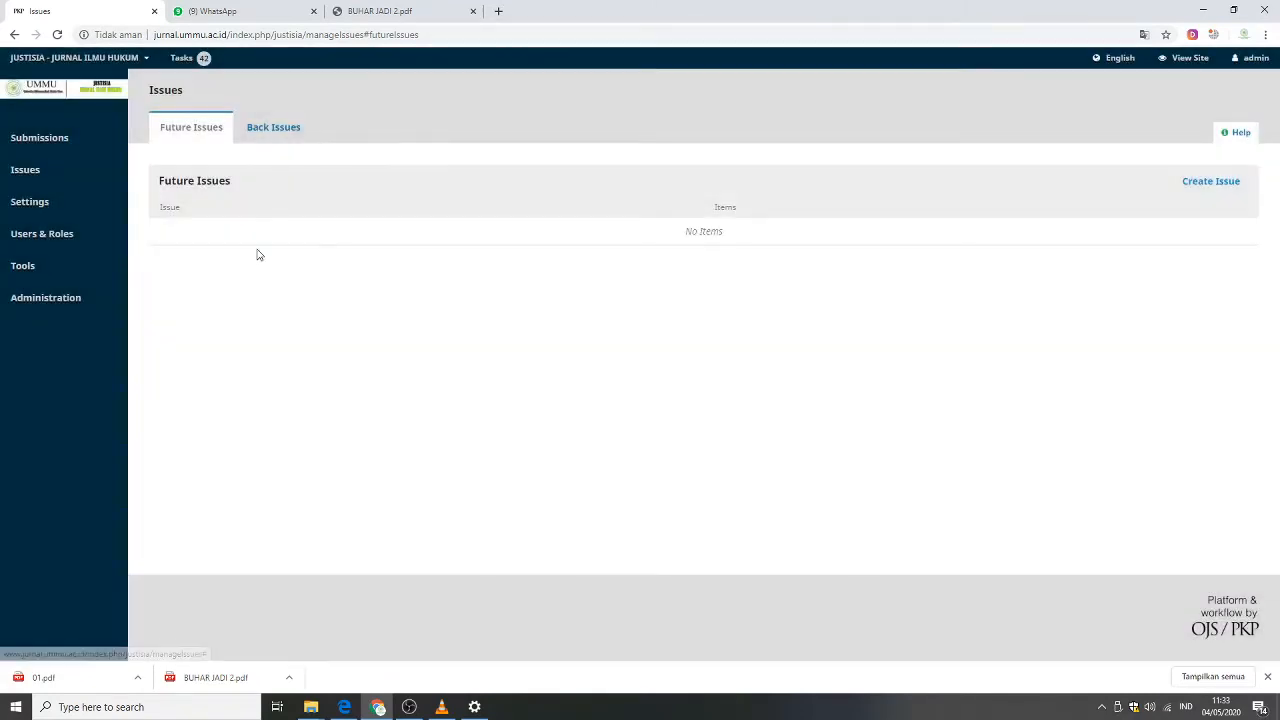
Open the edit window of the Vol 3 No 9 (2017) back issue.
left_click(267, 136)
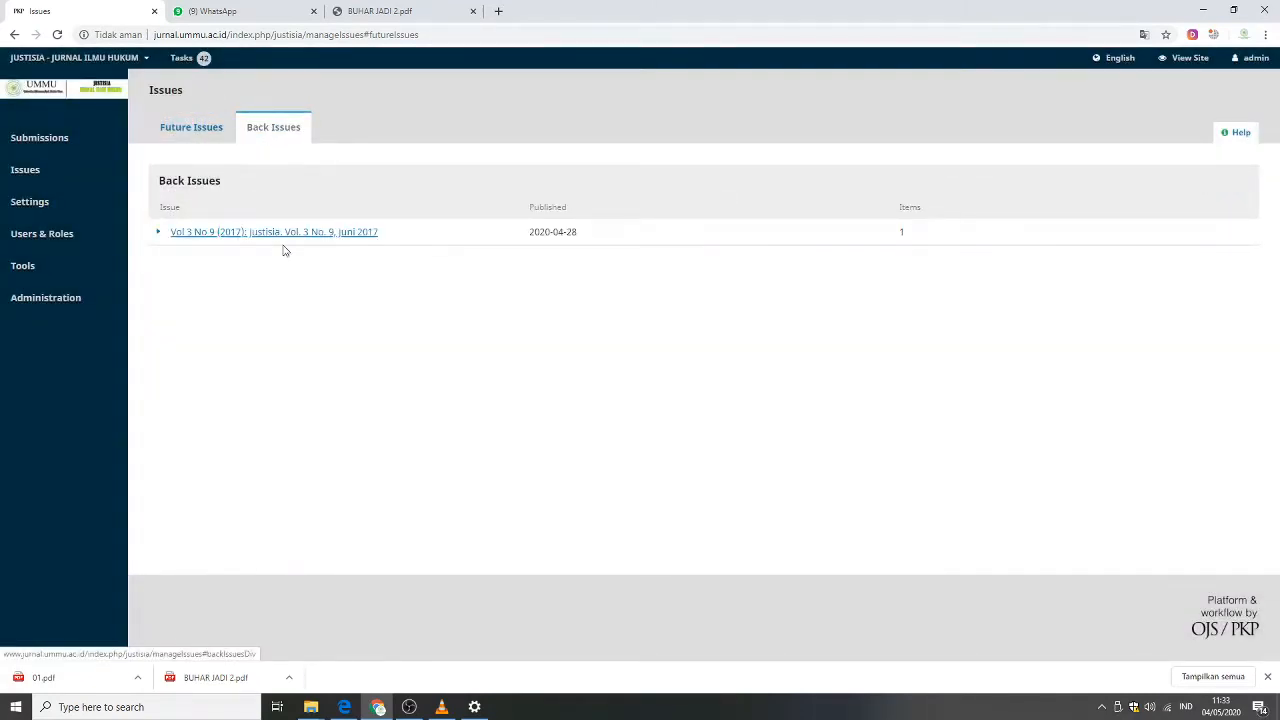
left_click(158, 236)
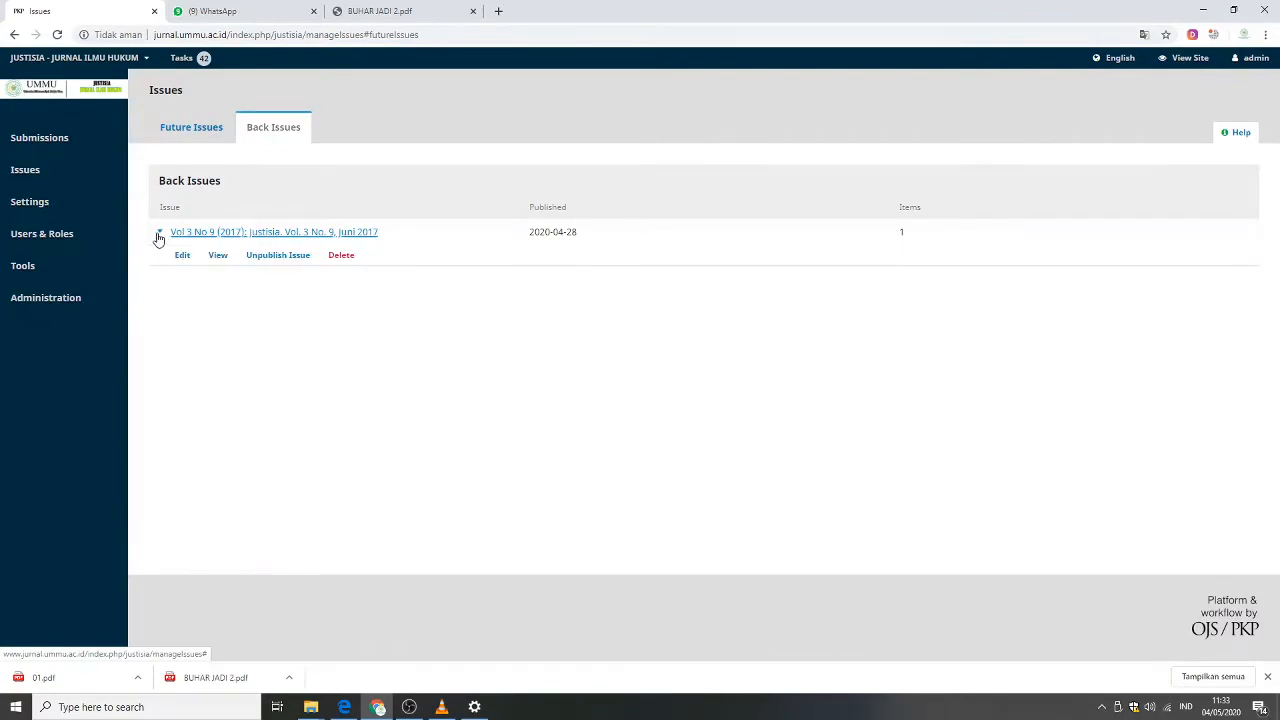
left_click(182, 256)
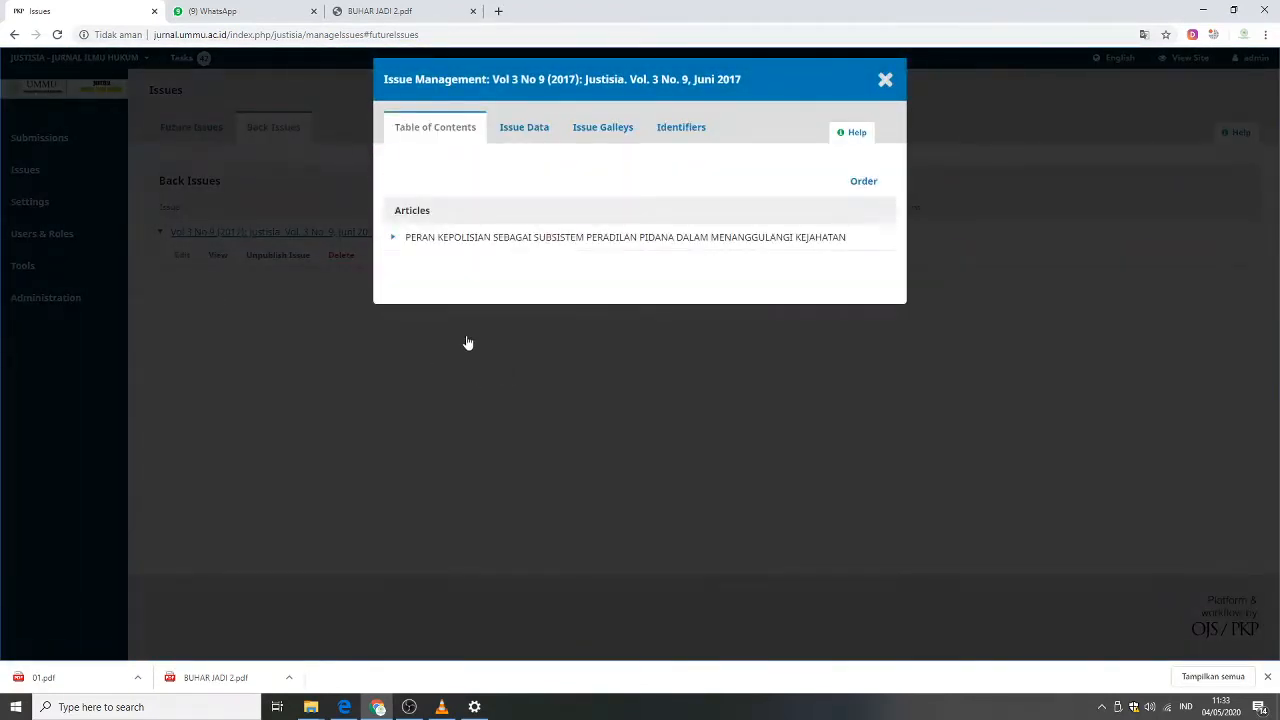
Review the issue's data fields for identification, title and description, then close the window.
left_click(510, 143)
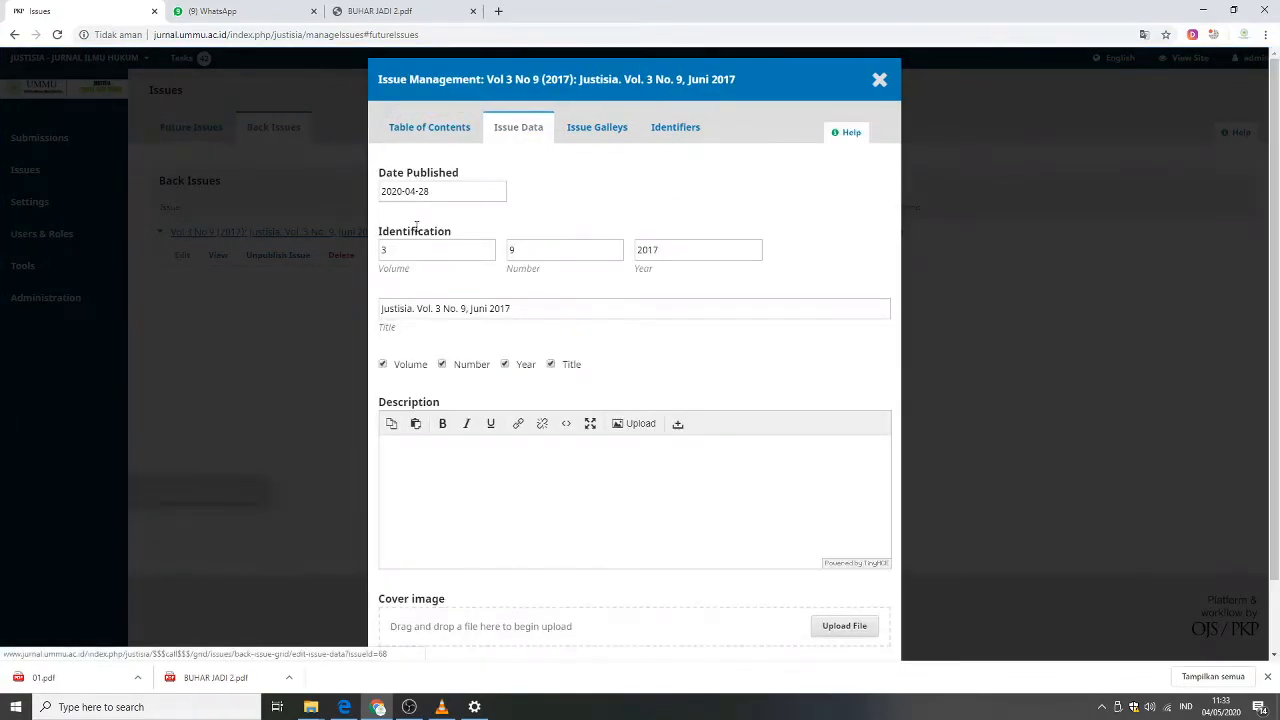
left_click(412, 250)
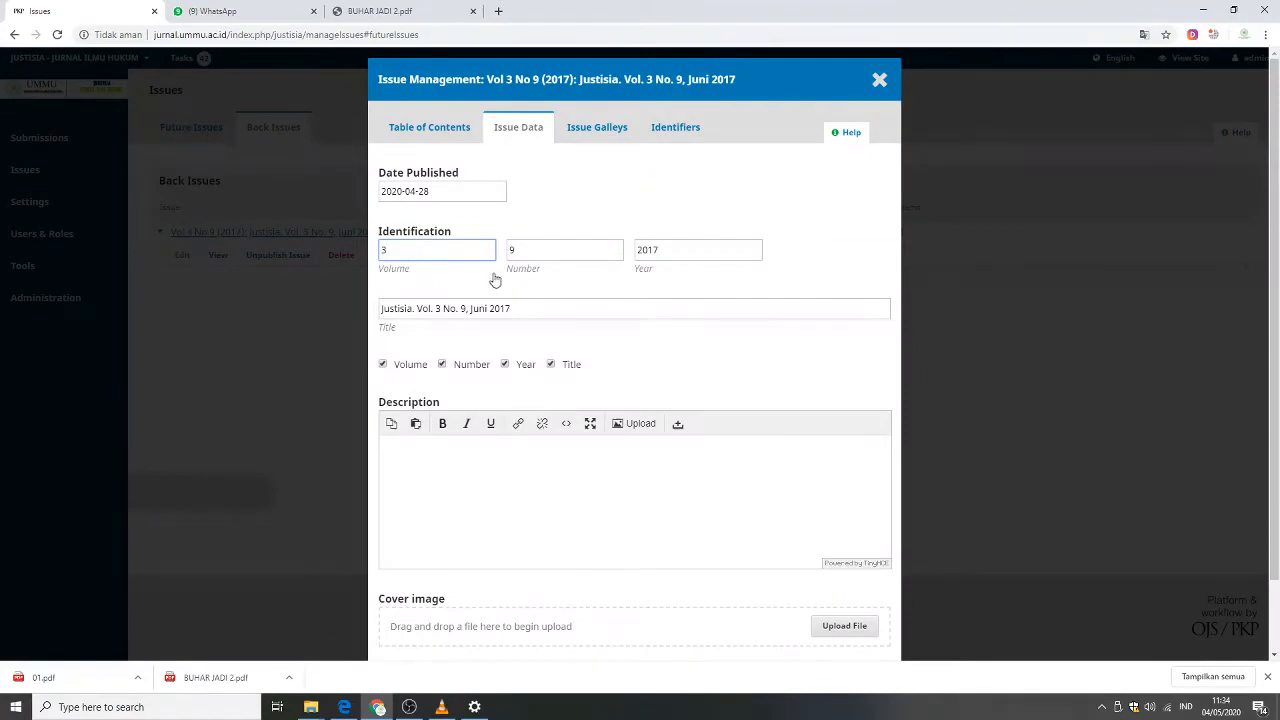
left_click(538, 253)
left_click(690, 252)
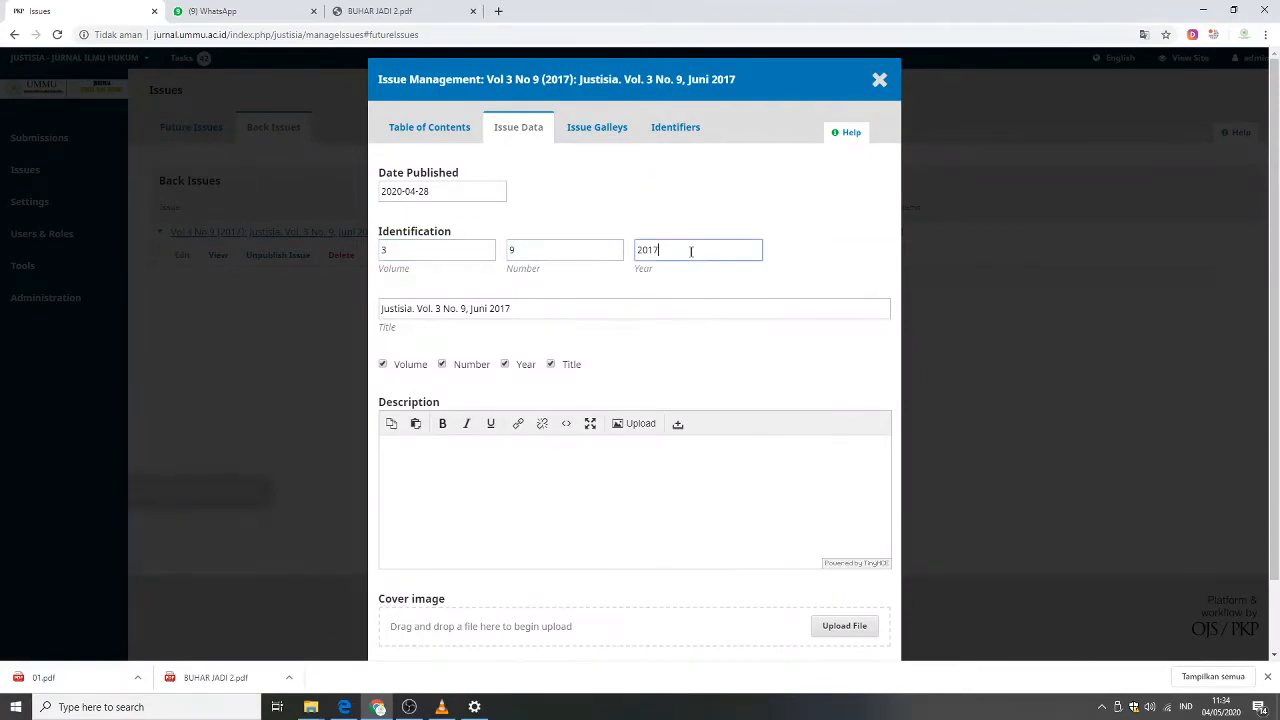
left_click(401, 309)
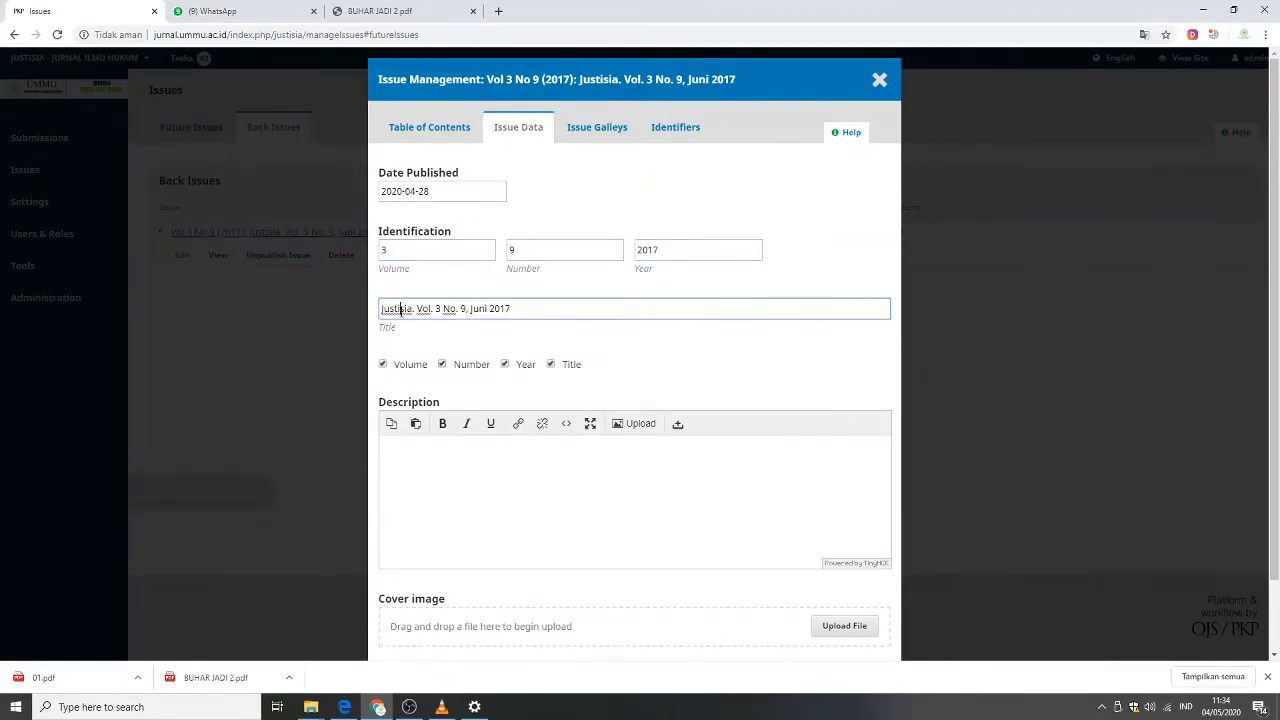
left_click(537, 488)
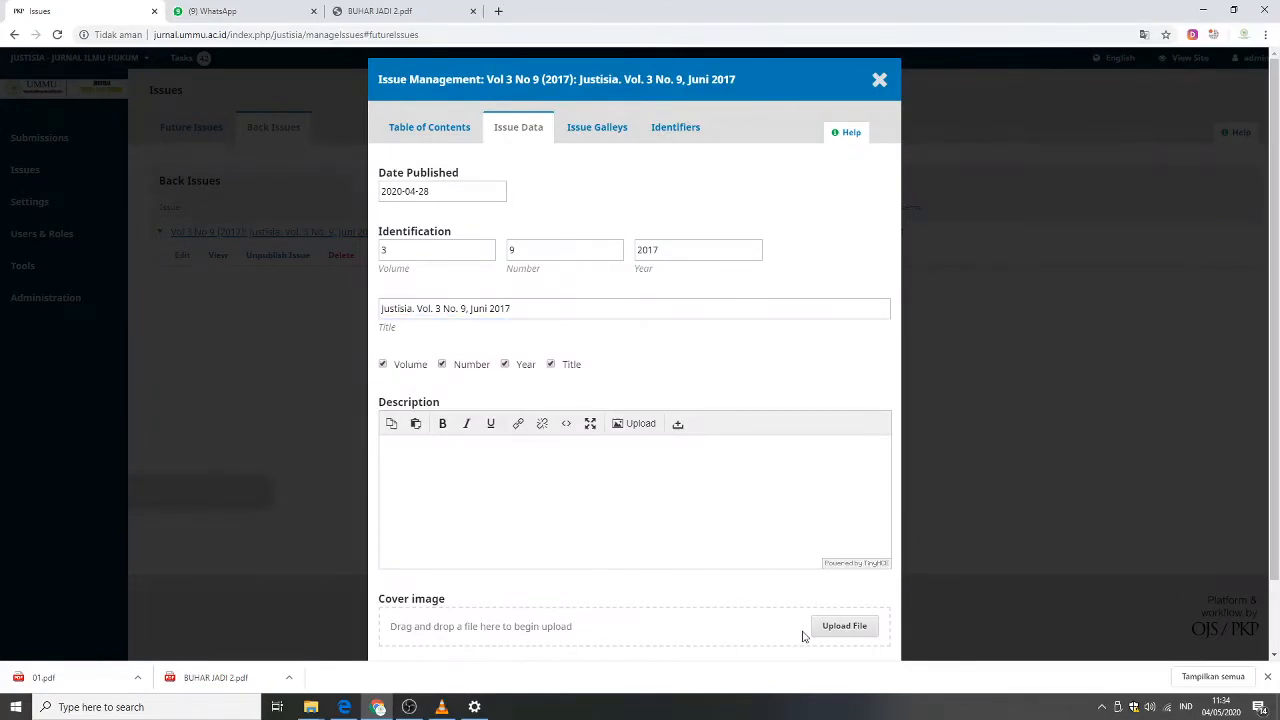
left_click(880, 82)
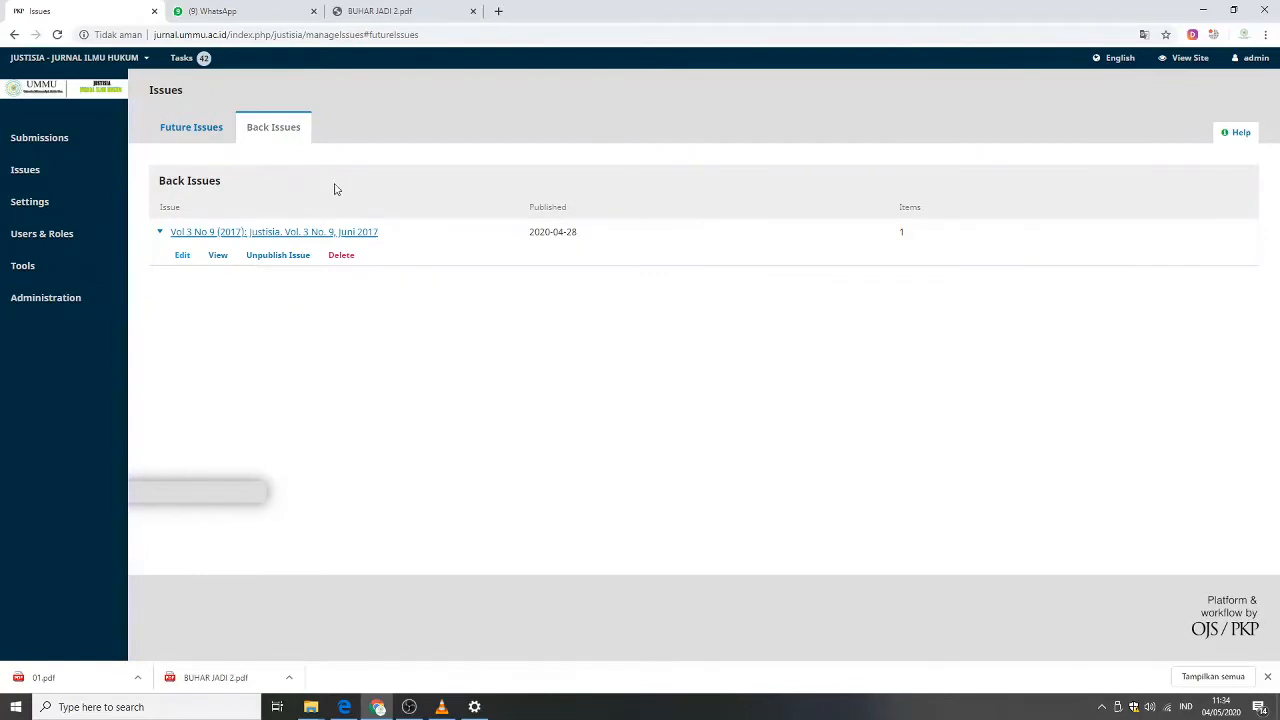
Open the public journal site in a new tab to view the current issue, then return to Issues.
right_click(1195, 60)
left_click(1161, 68)
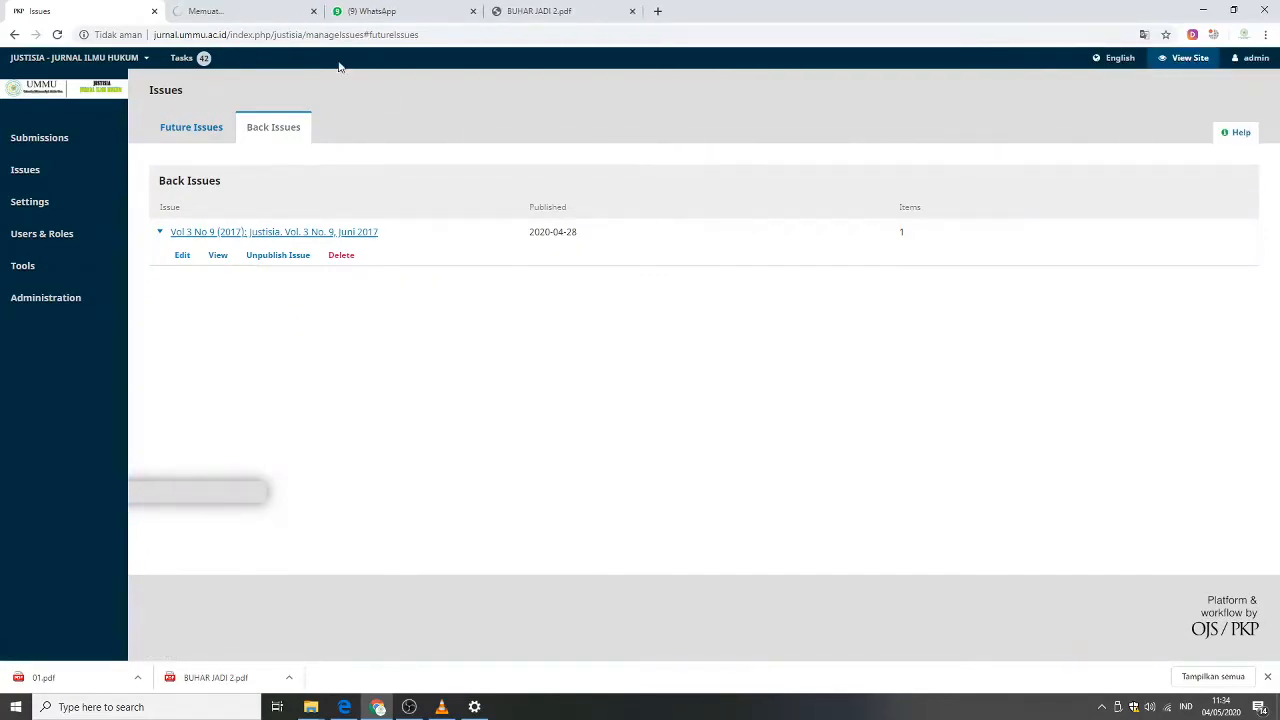
left_click(252, 16)
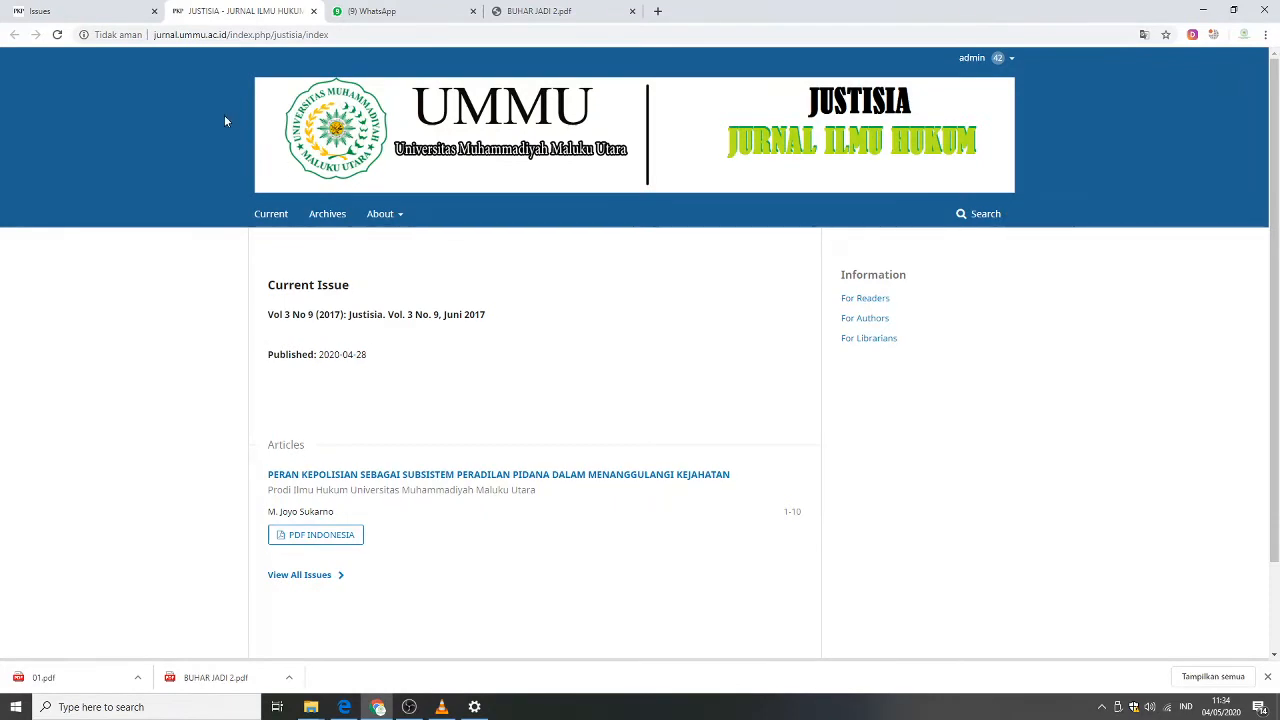
left_click(110, 12)
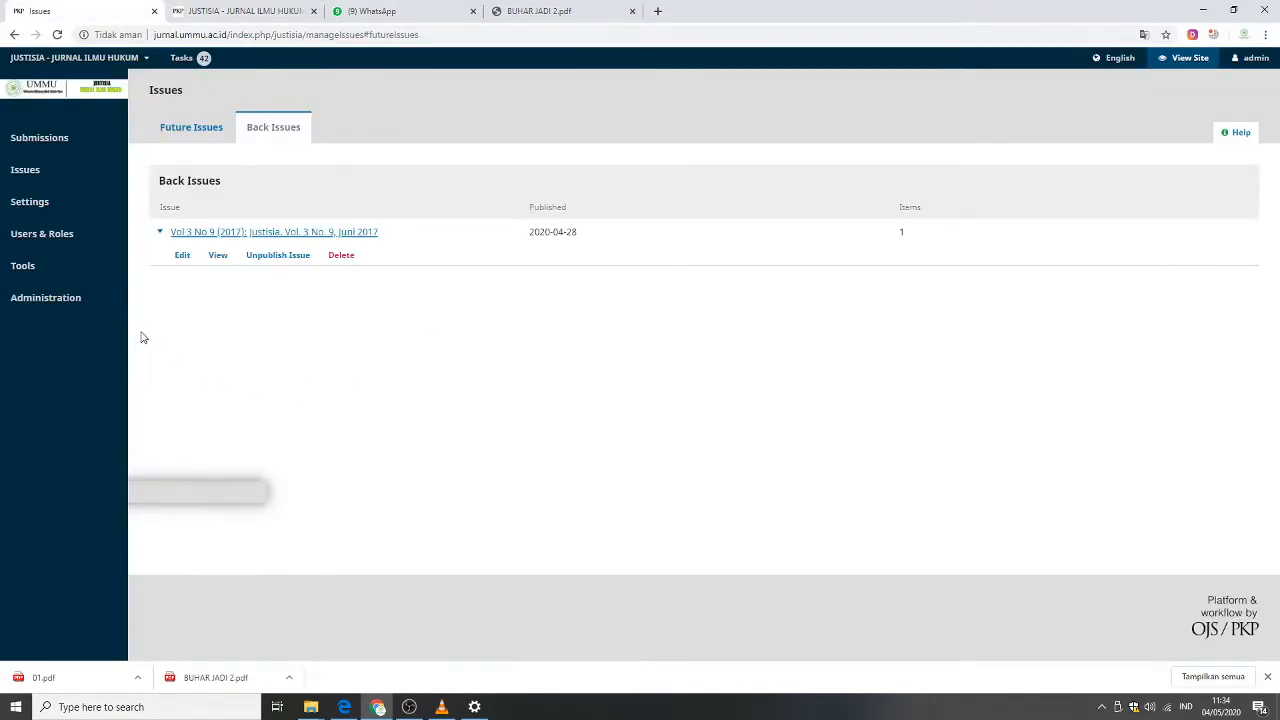
Open the QuickSubmit Plugin from the Tools import/export list and skim its submission form fields.
mouse_move(66, 277)
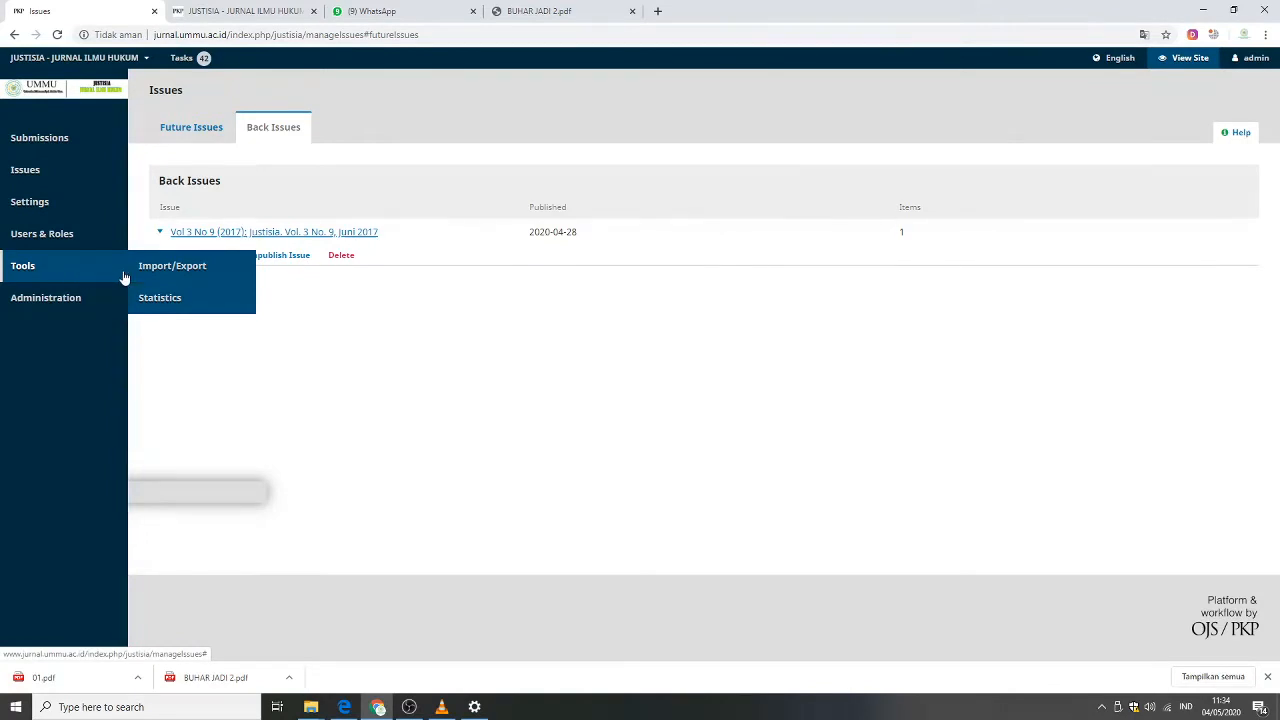
left_click(164, 276)
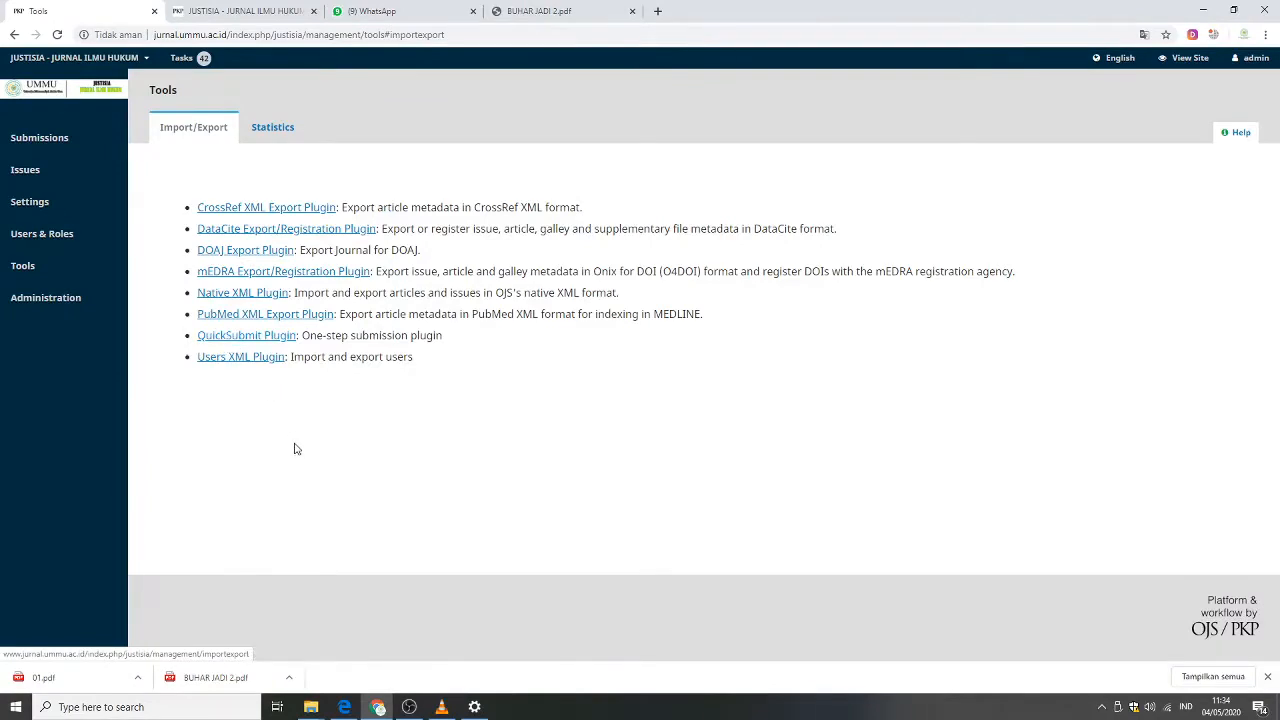
left_click(224, 343)
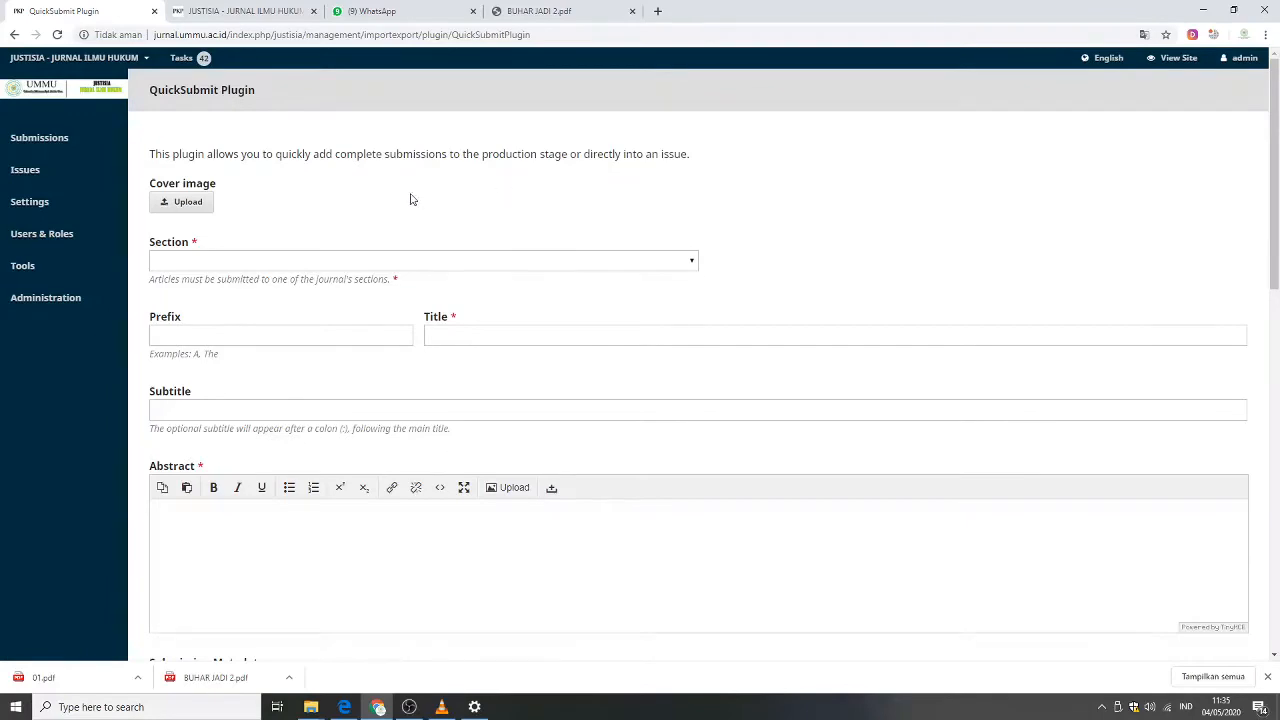
scroll(835, 245, "down", 7)
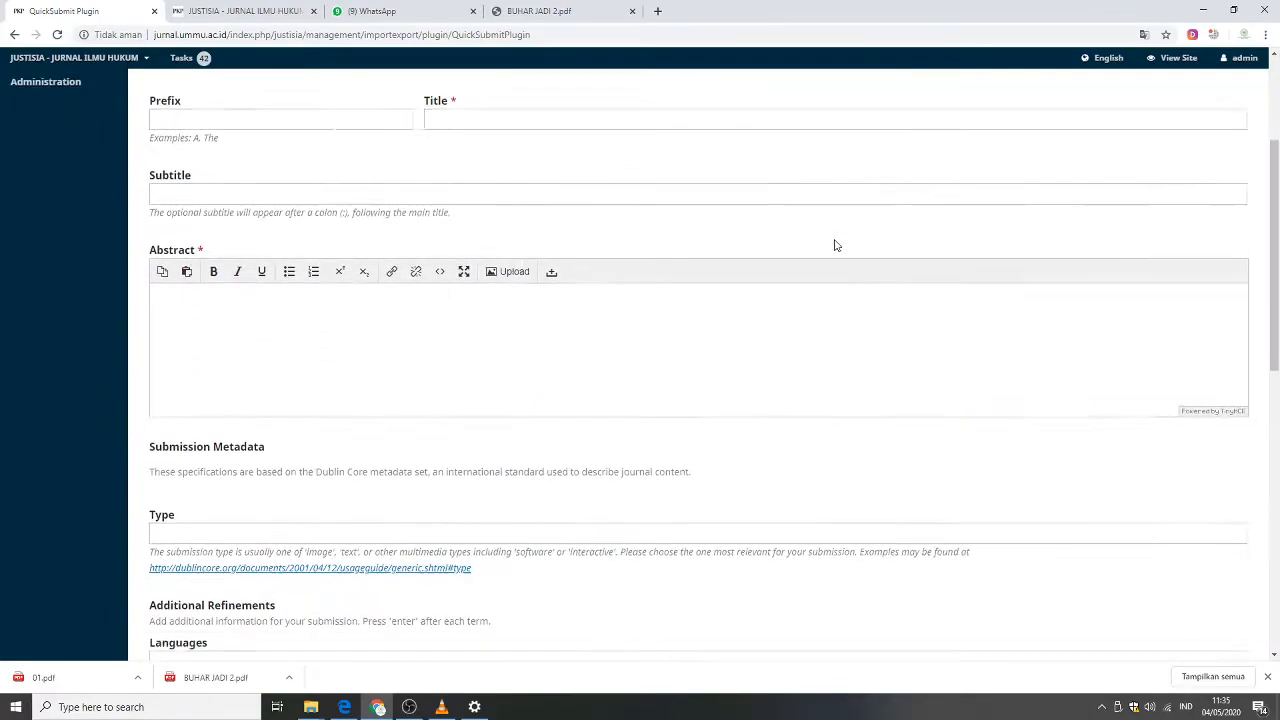
scroll(832, 246, "up", 8)
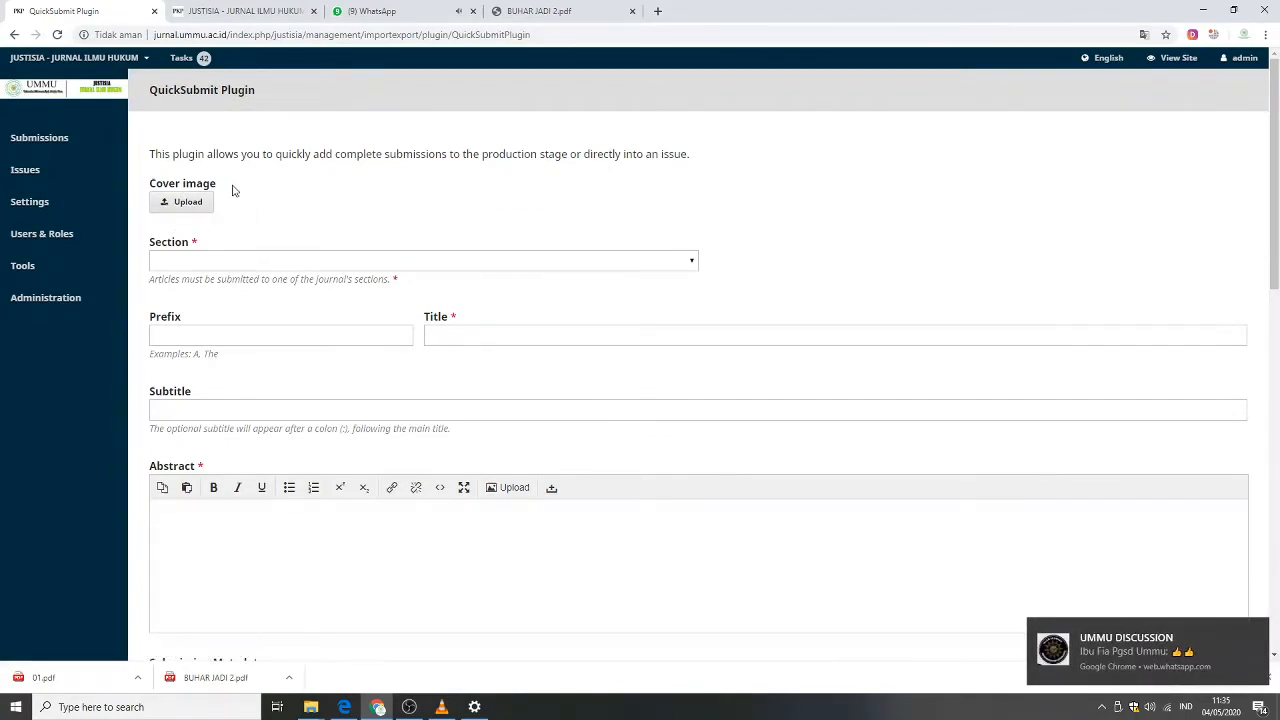
mouse_move(65, 185)
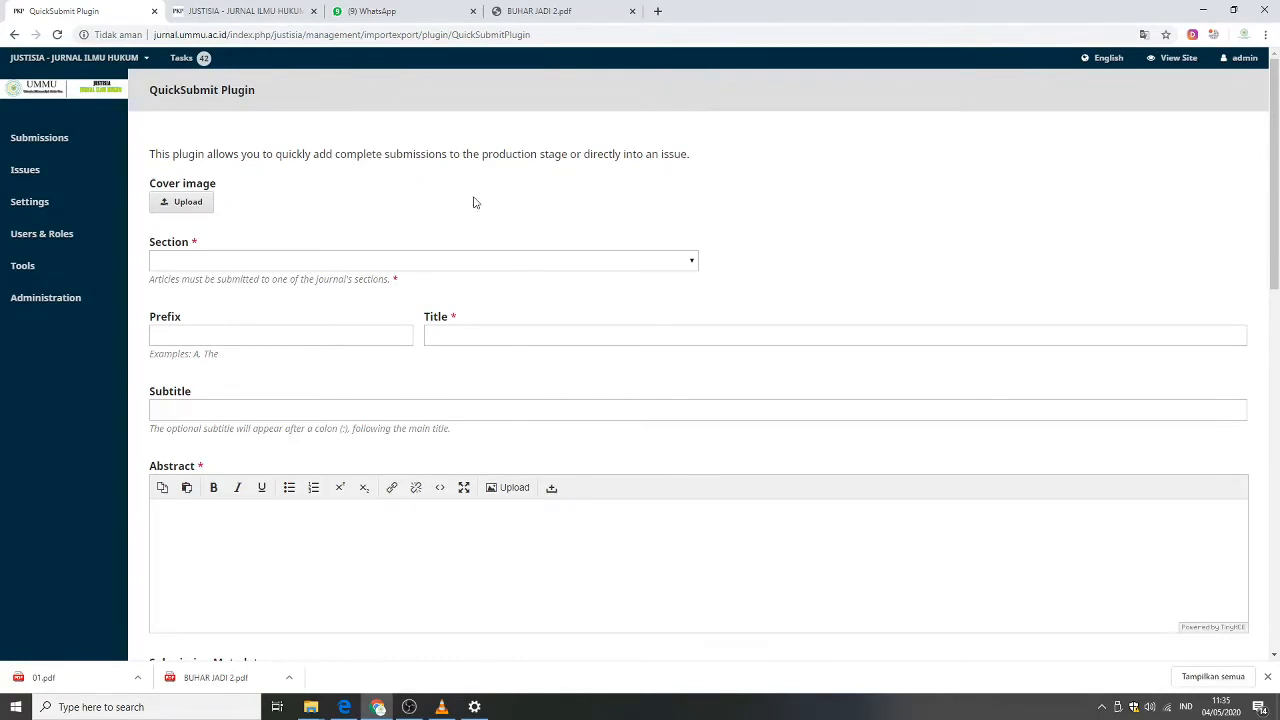
Copy the article title PANCASILA SEBAGAI DASAR NEGARA DAN IDEOLOGI BANGSA from the BUHAR JADI 2.pdf document.
left_click(533, 14)
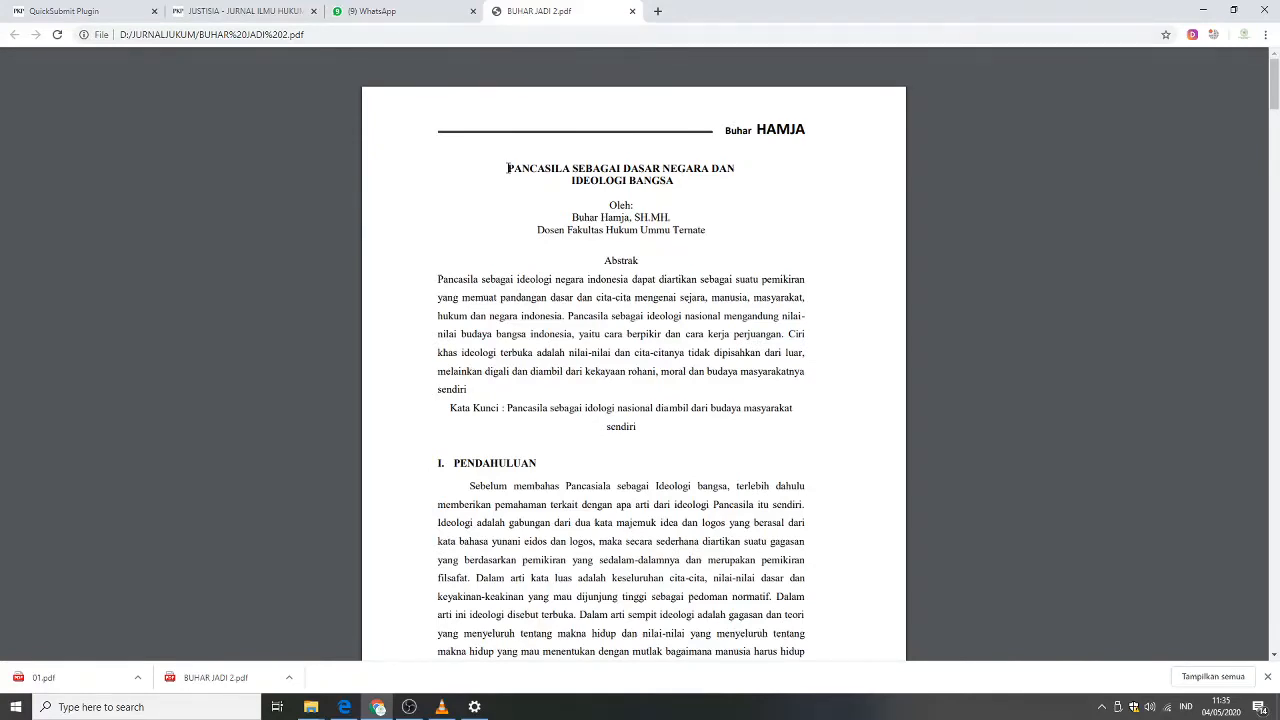
left_click_drag(508, 168, 675, 184)
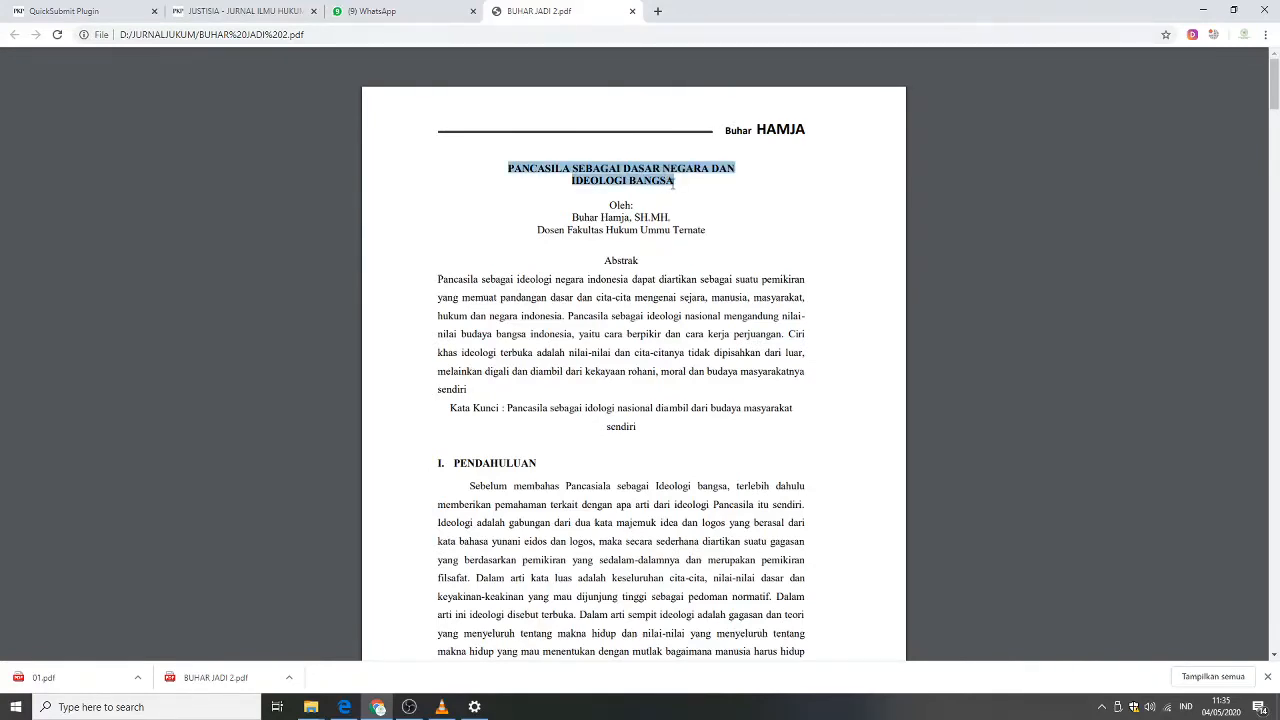
right_click(638, 176)
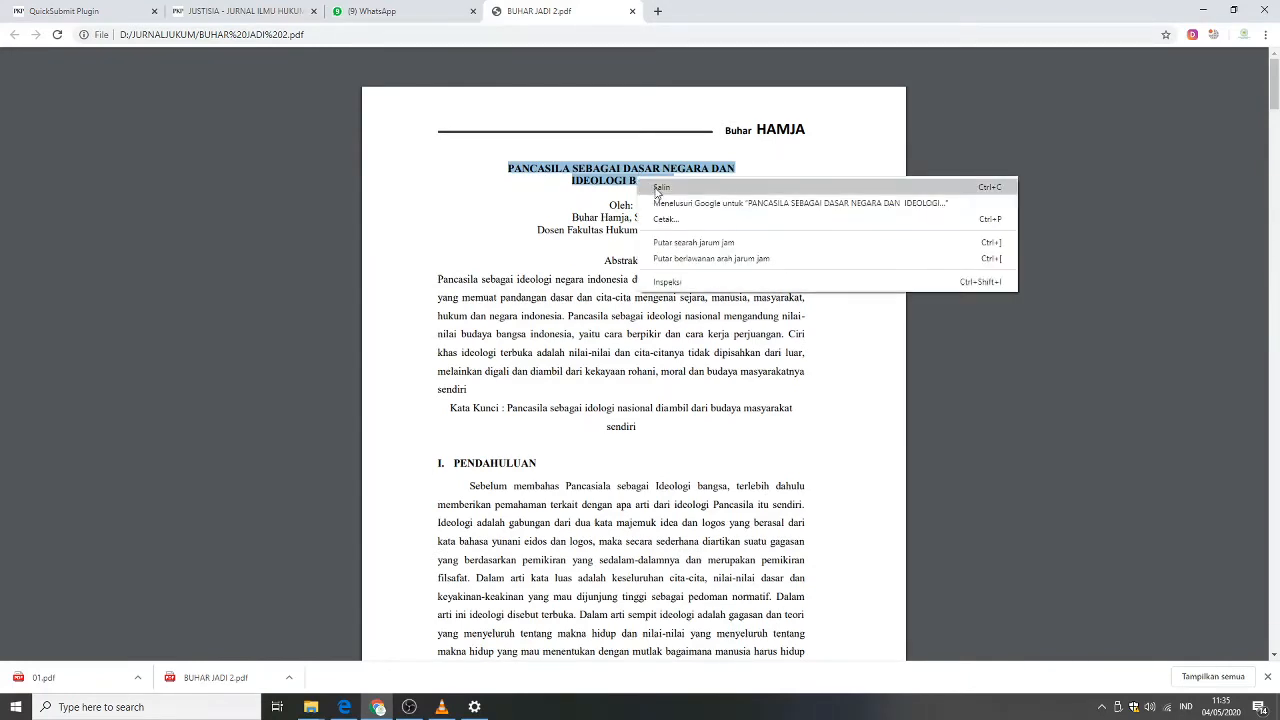
left_click(654, 186)
In the QuickSubmit form, set the section to Articles and paste the copied title into Title.
left_click(215, 15)
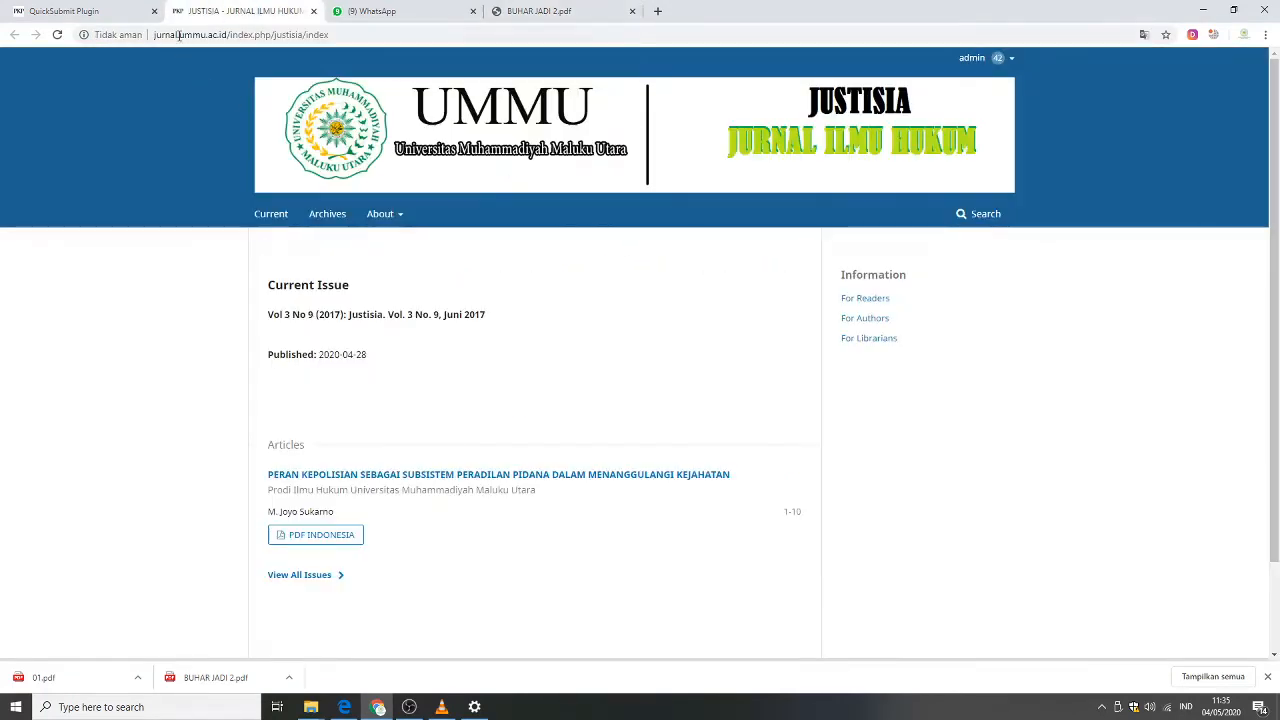
left_click(108, 20)
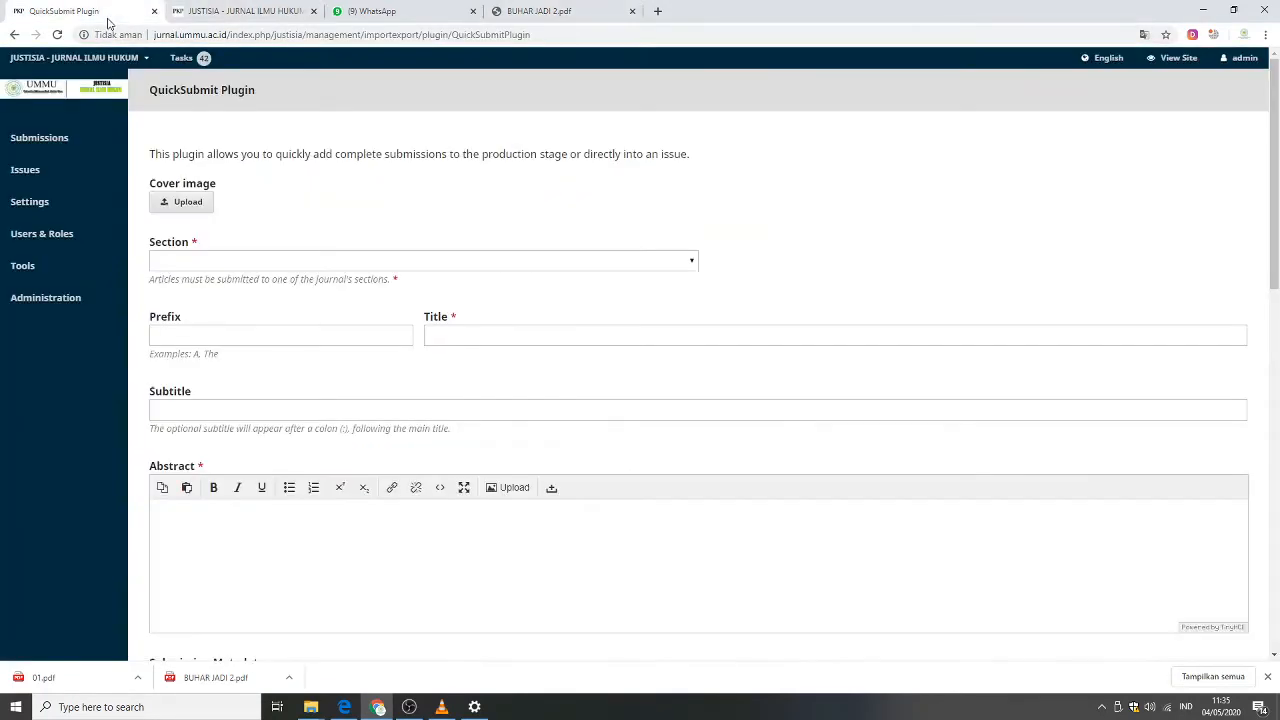
left_click(236, 263)
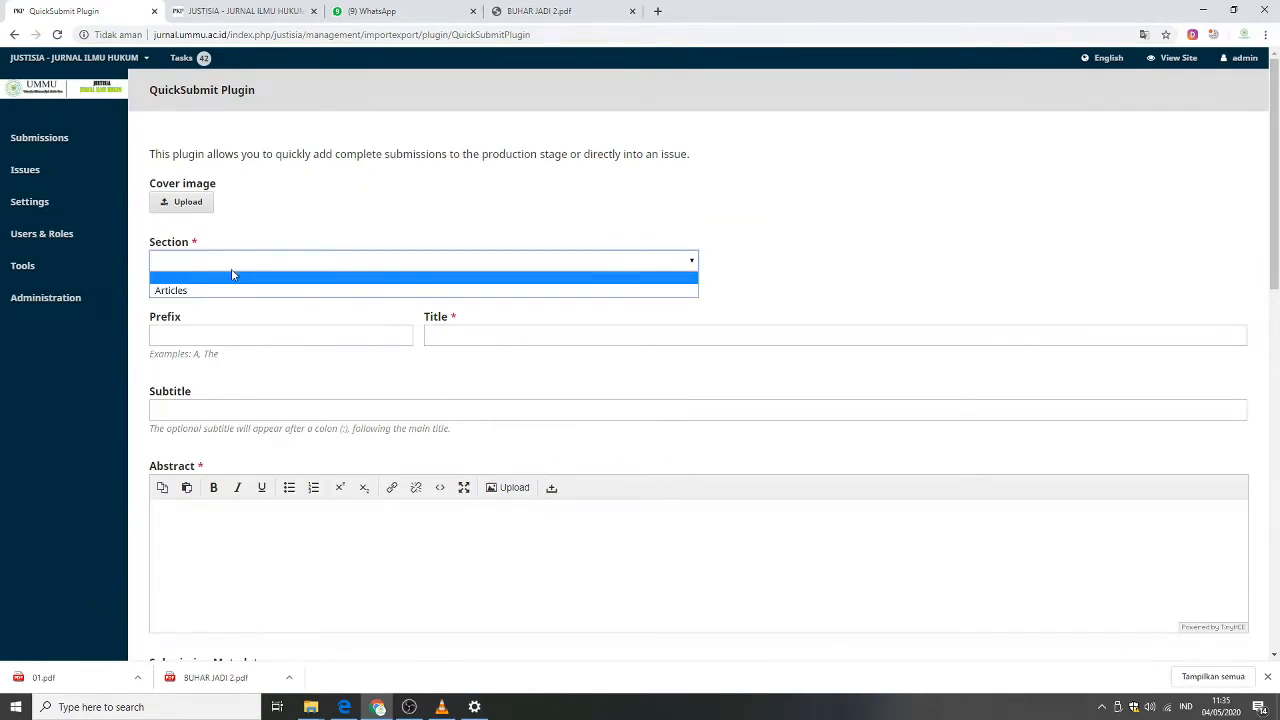
left_click(210, 291)
left_click(489, 340)
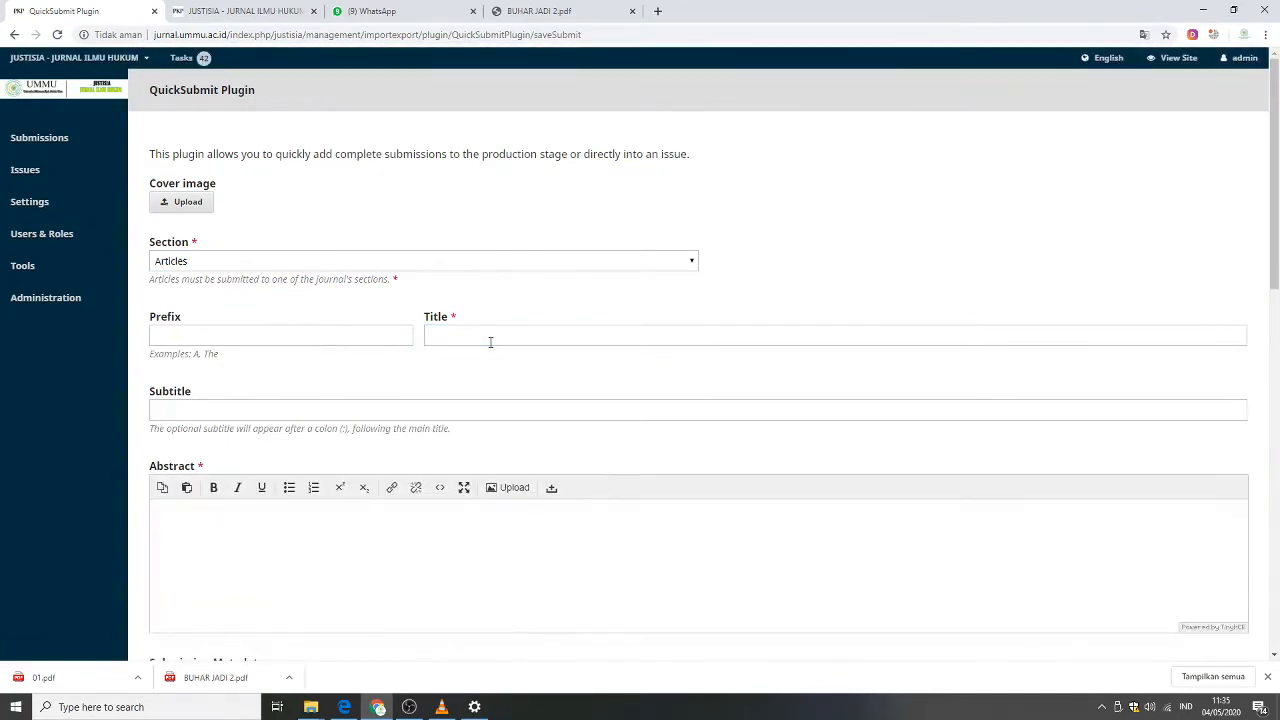
left_click(490, 330)
key("ctrl+v")
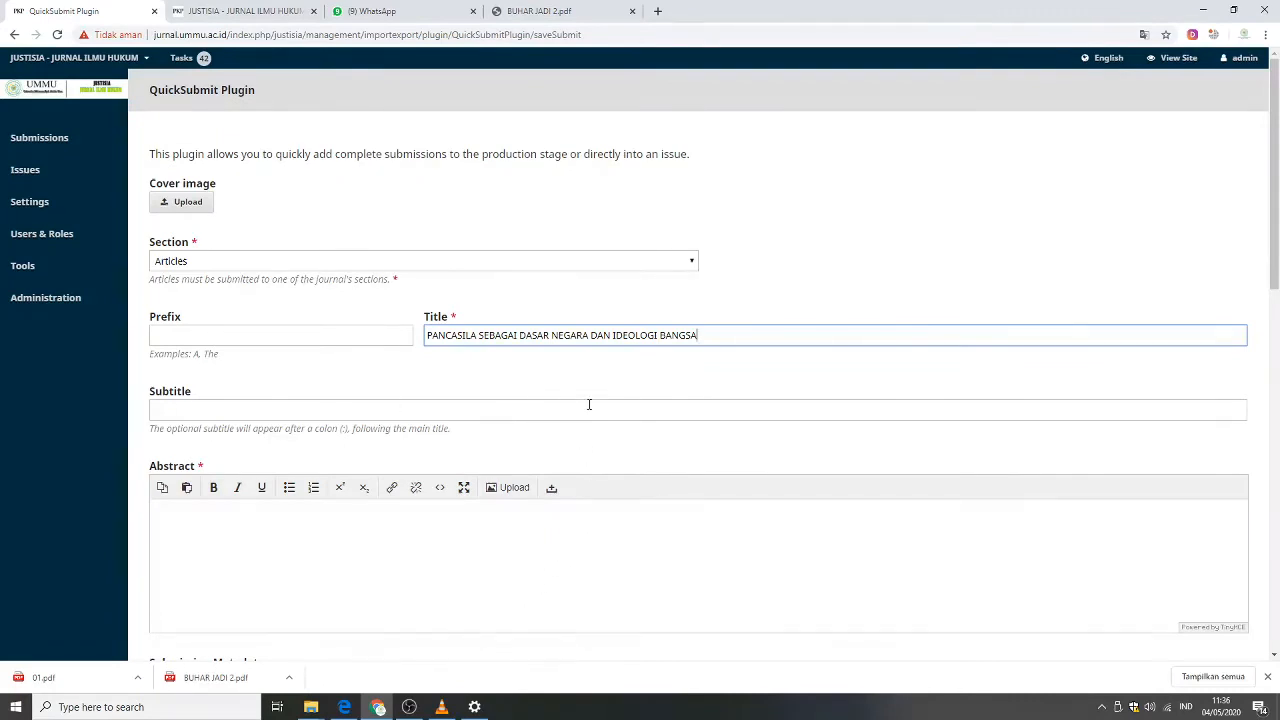
Enter the subtitle Dosen Prodi Ilmu Hukum Universitas Muhammadiyah Maluku Utara.
left_click(691, 411)
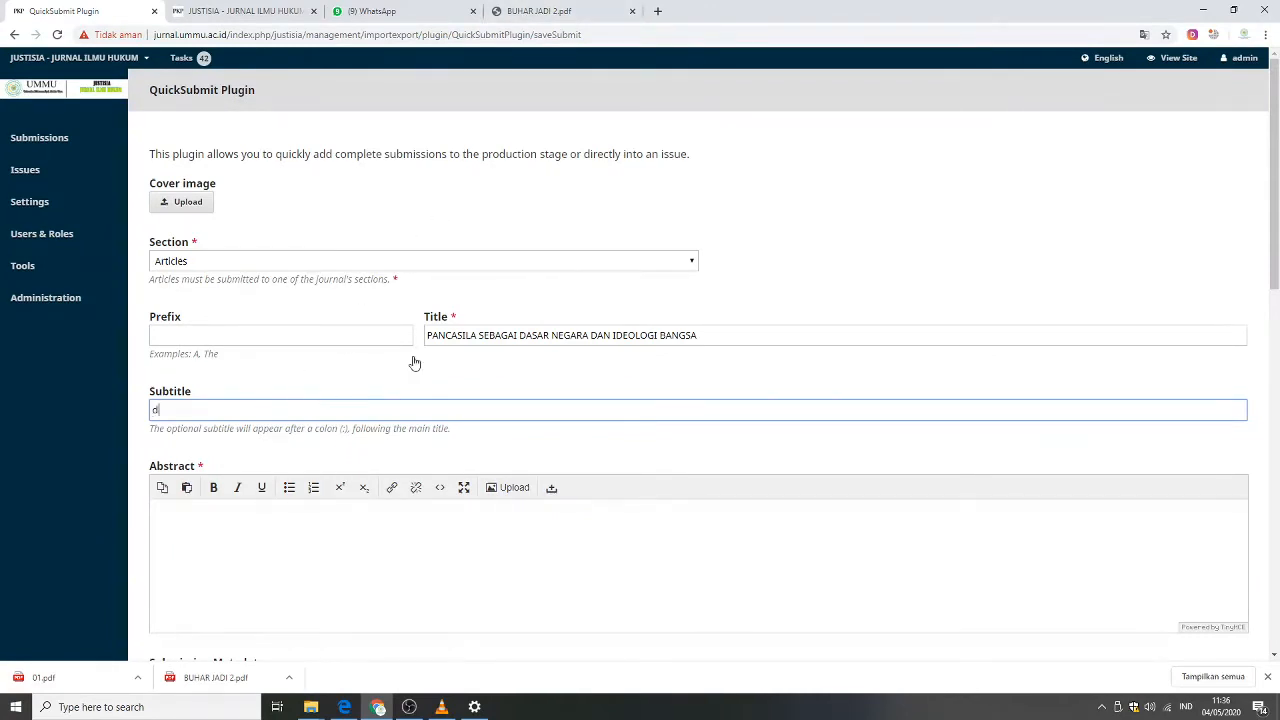
type("osen U")
key("BackSpace")
type("Prodi Ilmu HUkum Univers")
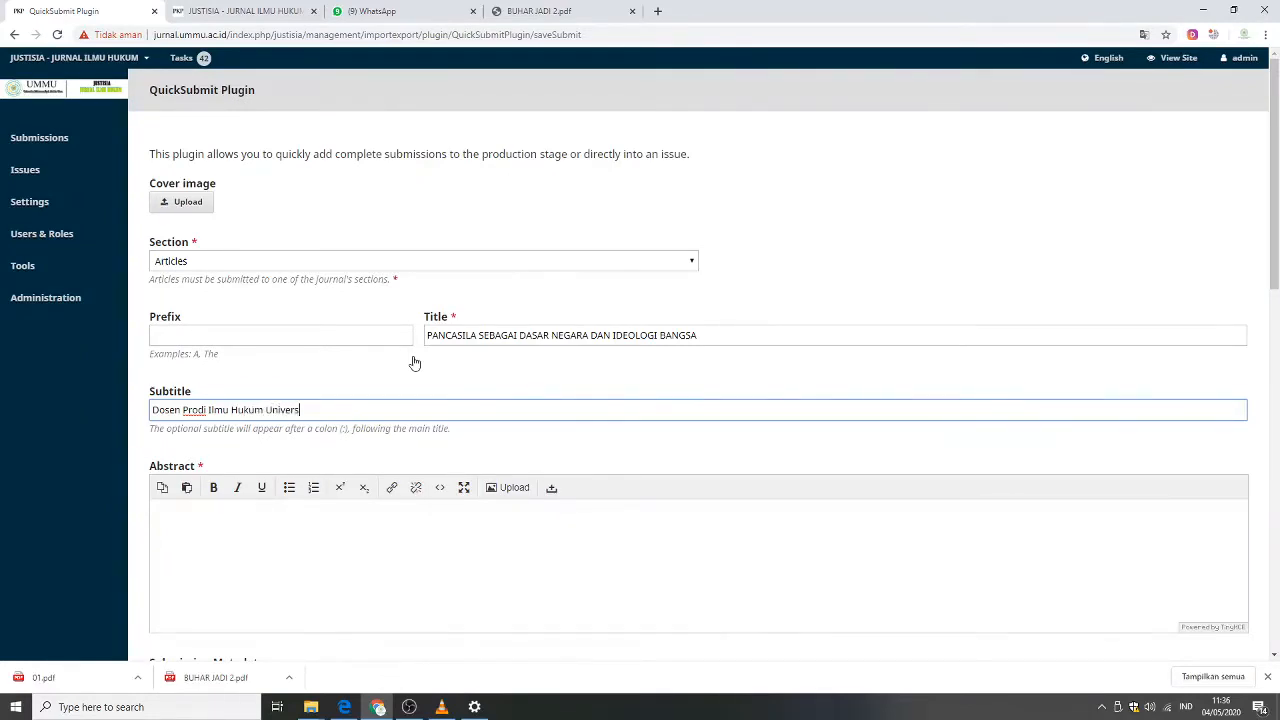
type("itas Muhammadiyah Maluku Utara")
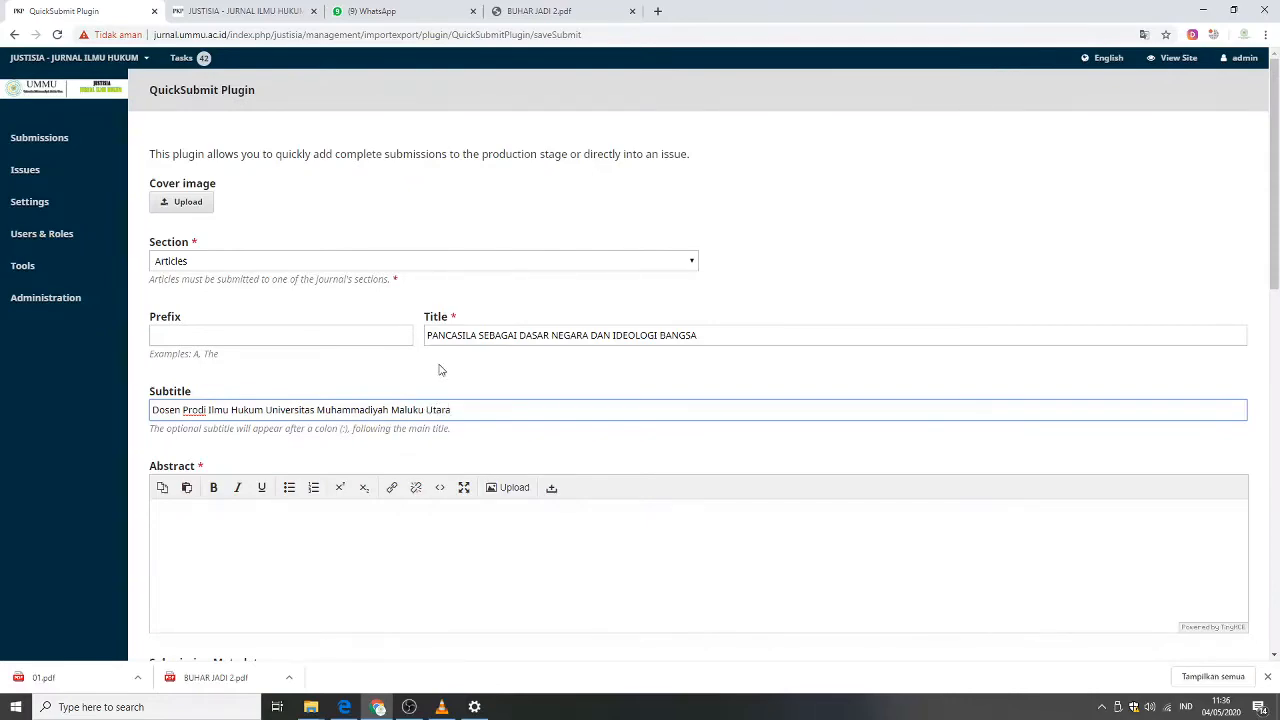
Copy the abstract paragraph from the PDF document.
scroll(575, 400, "down", 2)
left_click(400, 394)
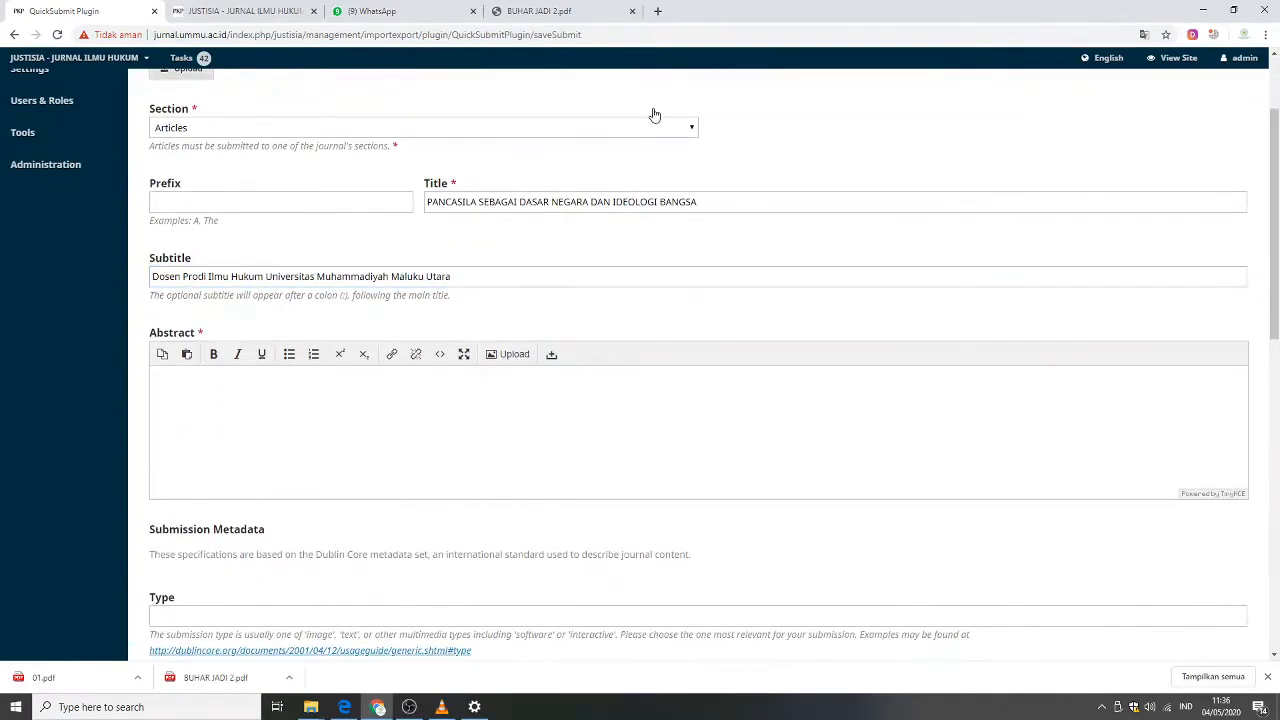
left_click(512, 10)
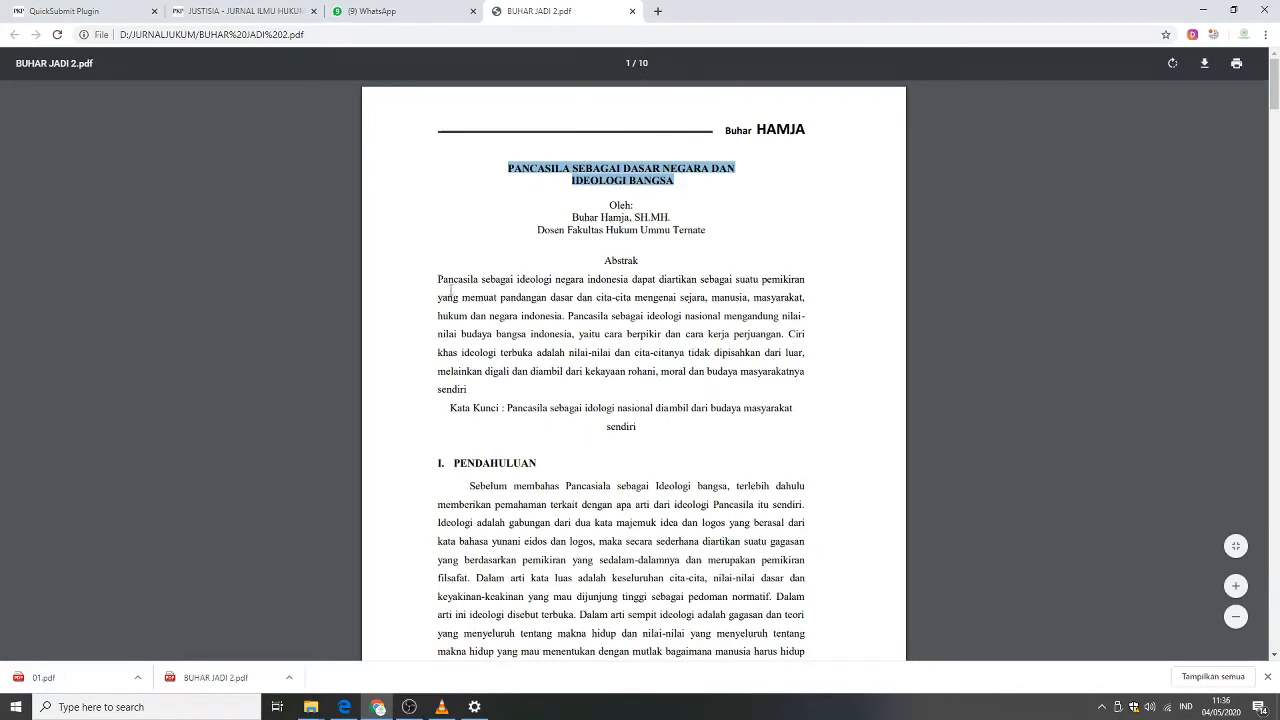
left_click_drag(439, 281, 466, 389)
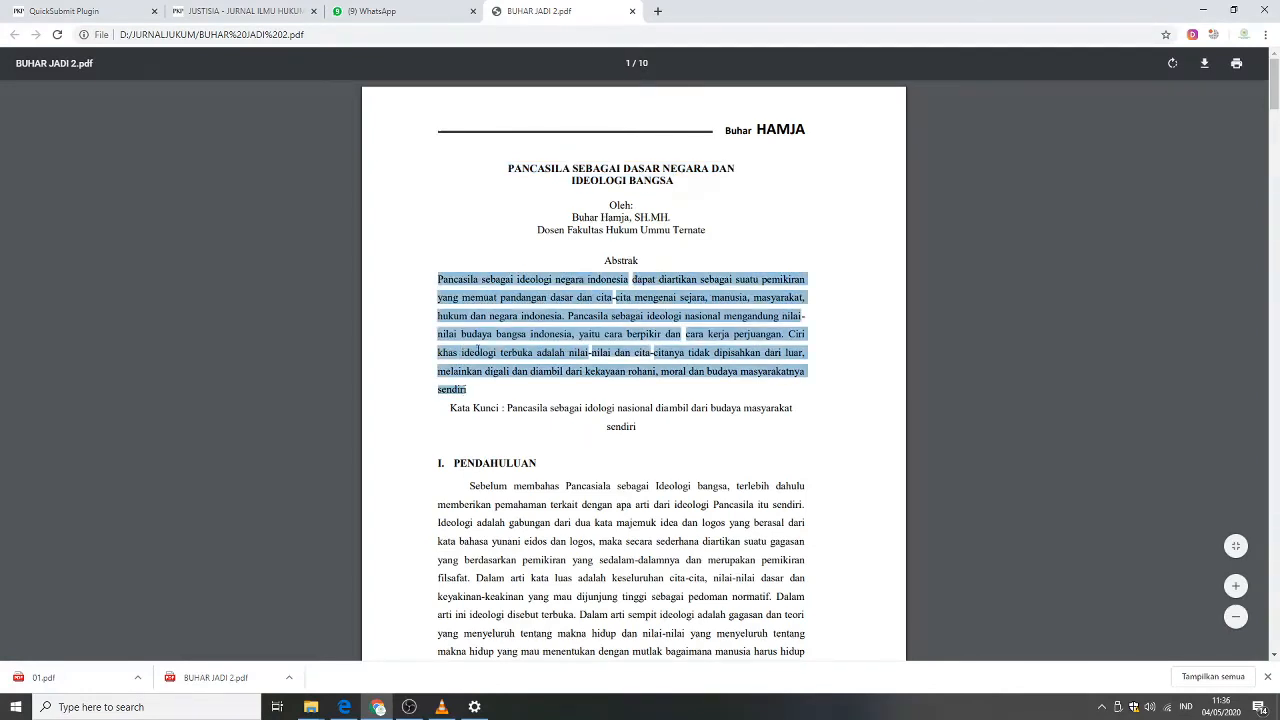
right_click(487, 326)
left_click(510, 336)
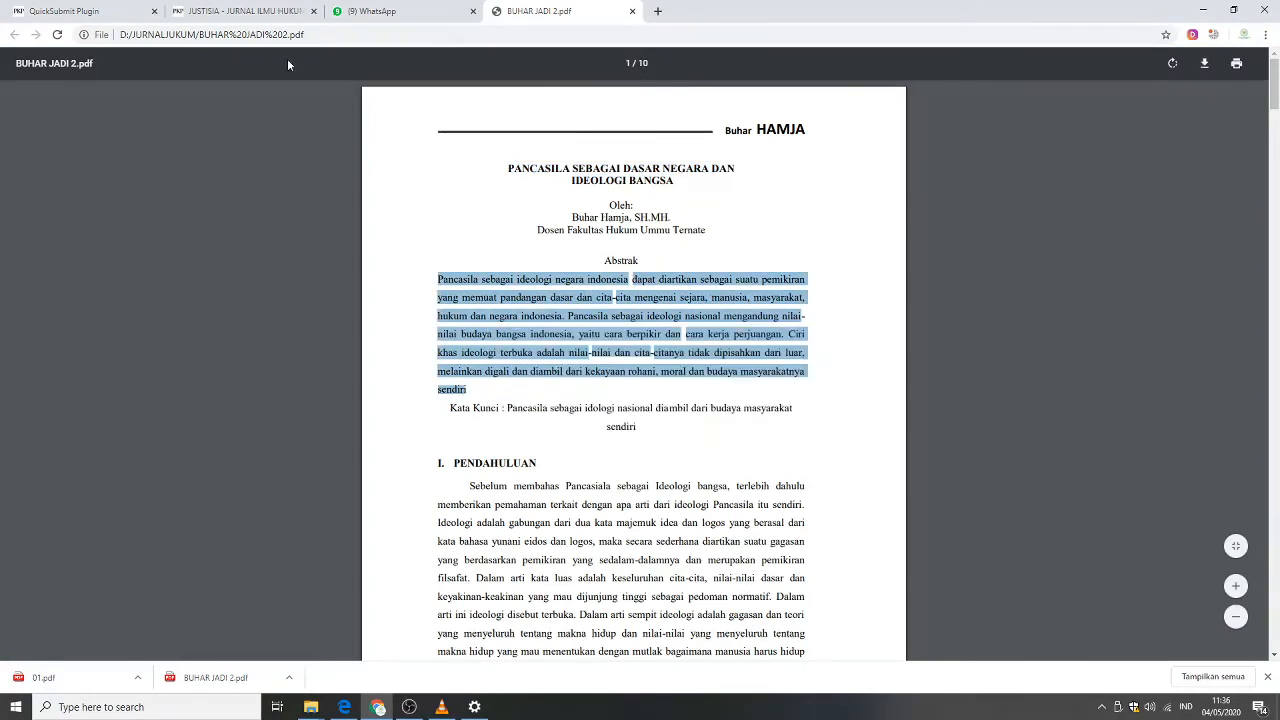
Paste the copied abstract into the submission's Abstract editor.
left_click(110, 14)
left_click_drag(108, 18, 400, 16)
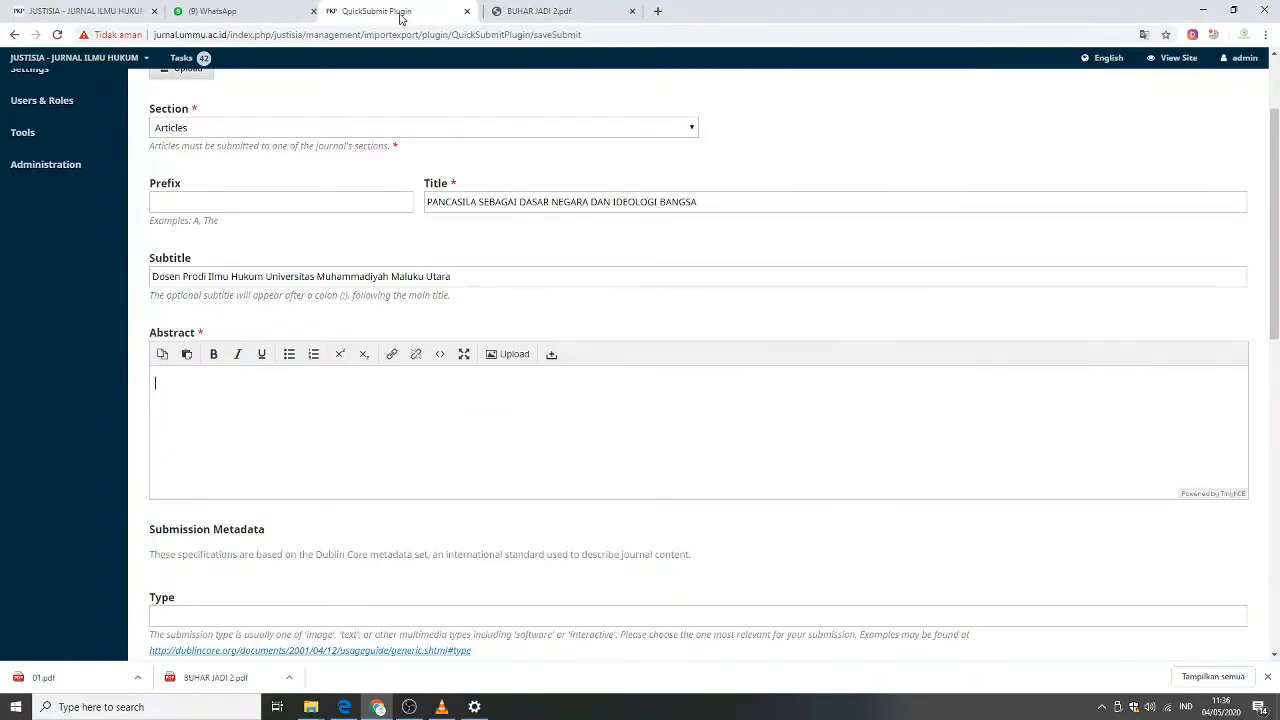
right_click(290, 412)
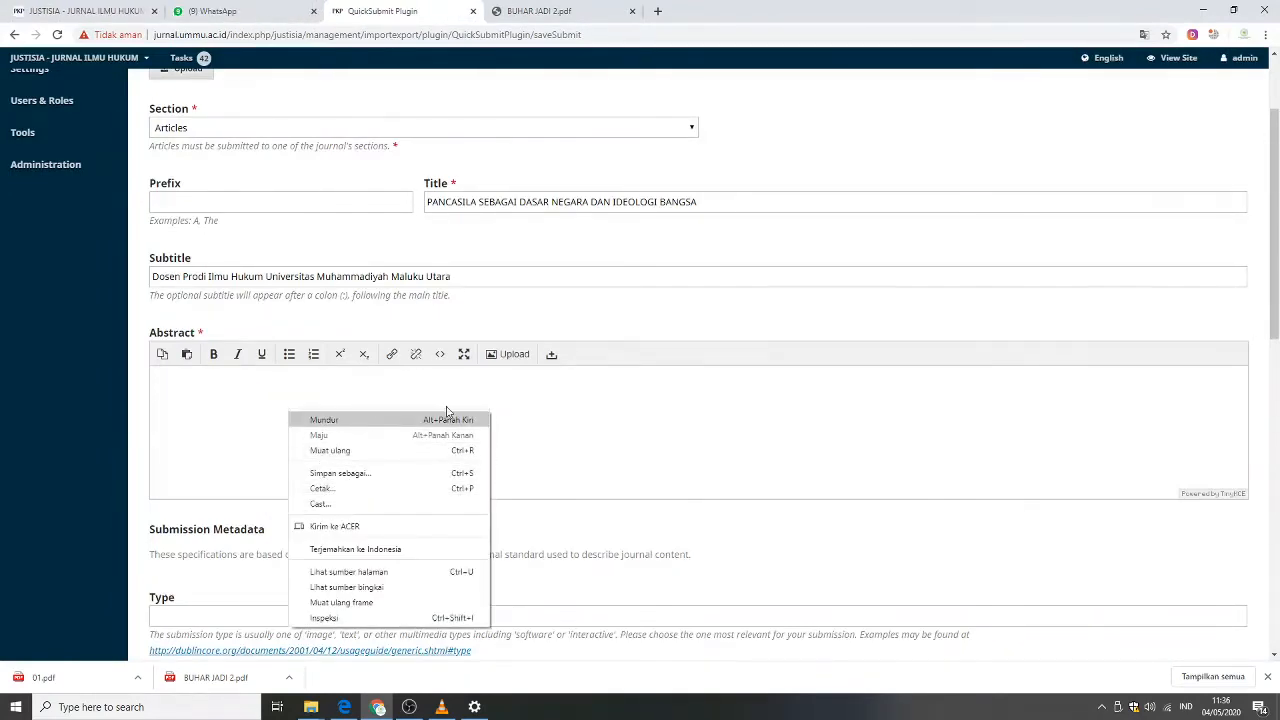
left_click(577, 417)
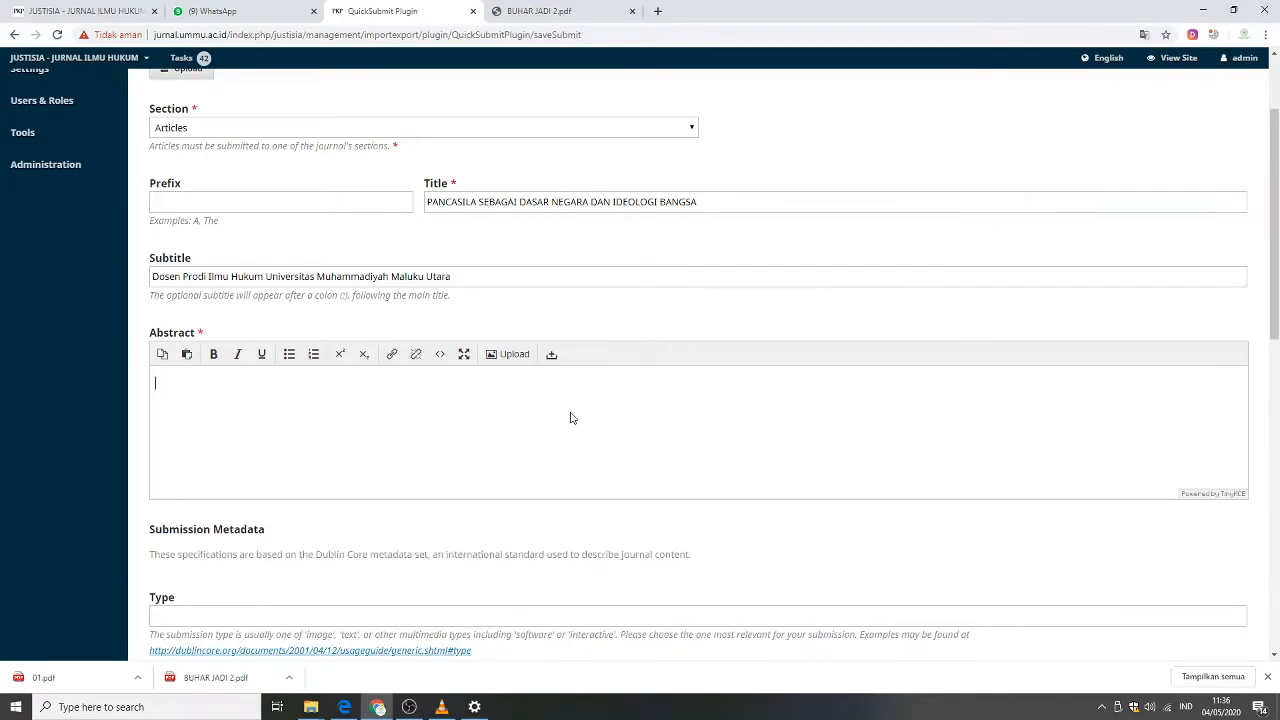
key("ctrl+v")
Set the submission Type to text.
scroll(404, 458, "down", 1)
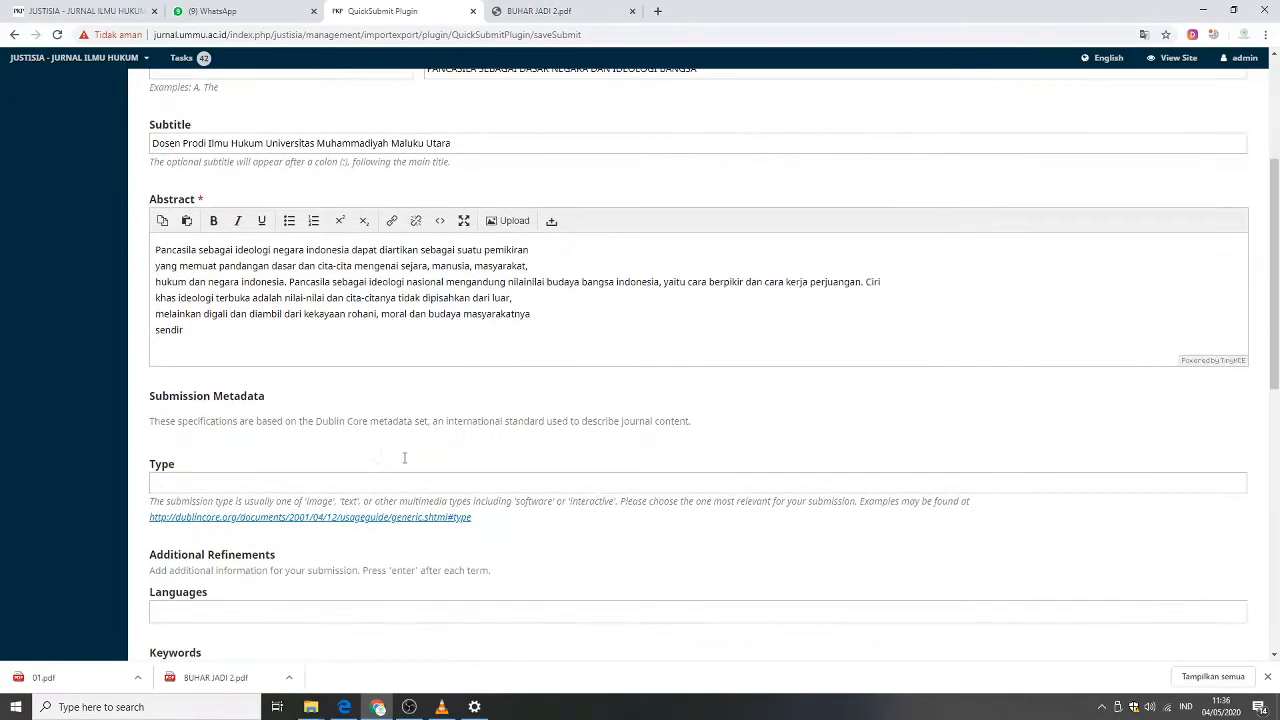
scroll(320, 443, "down", 1)
left_click(310, 418)
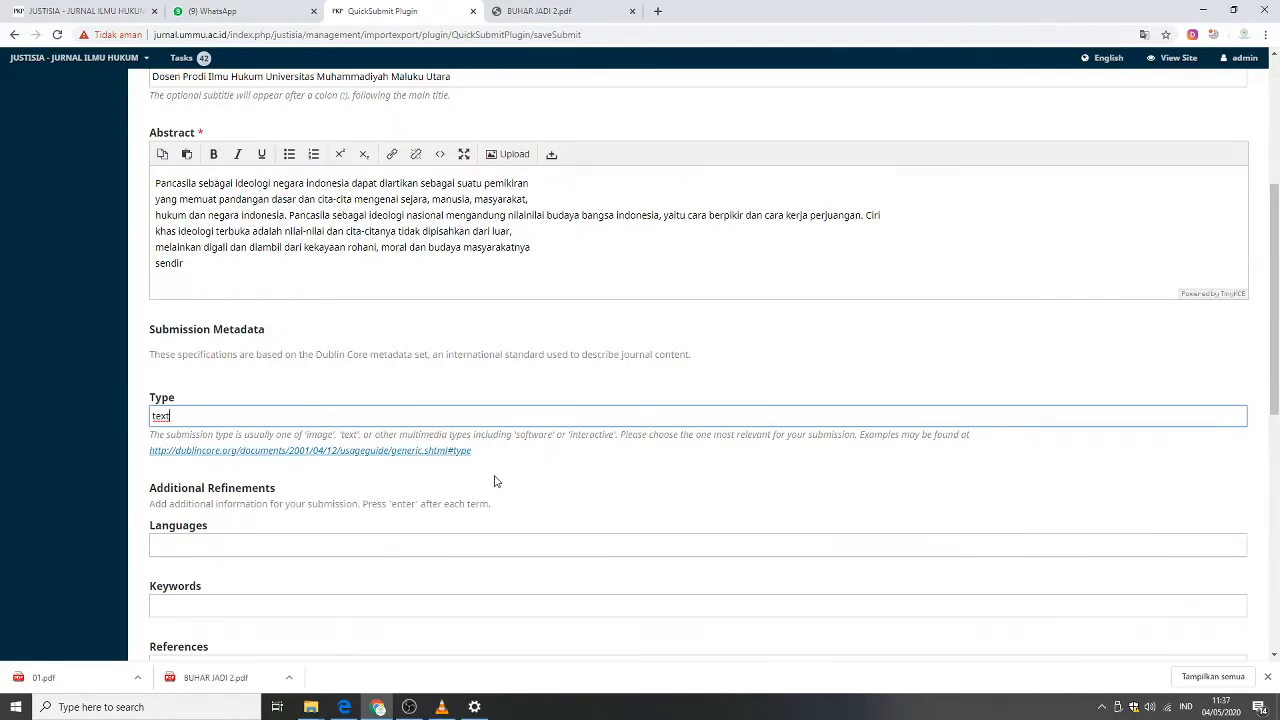
Add Indonesian as the submission language.
scroll(487, 476, "down", 1)
left_click(204, 411)
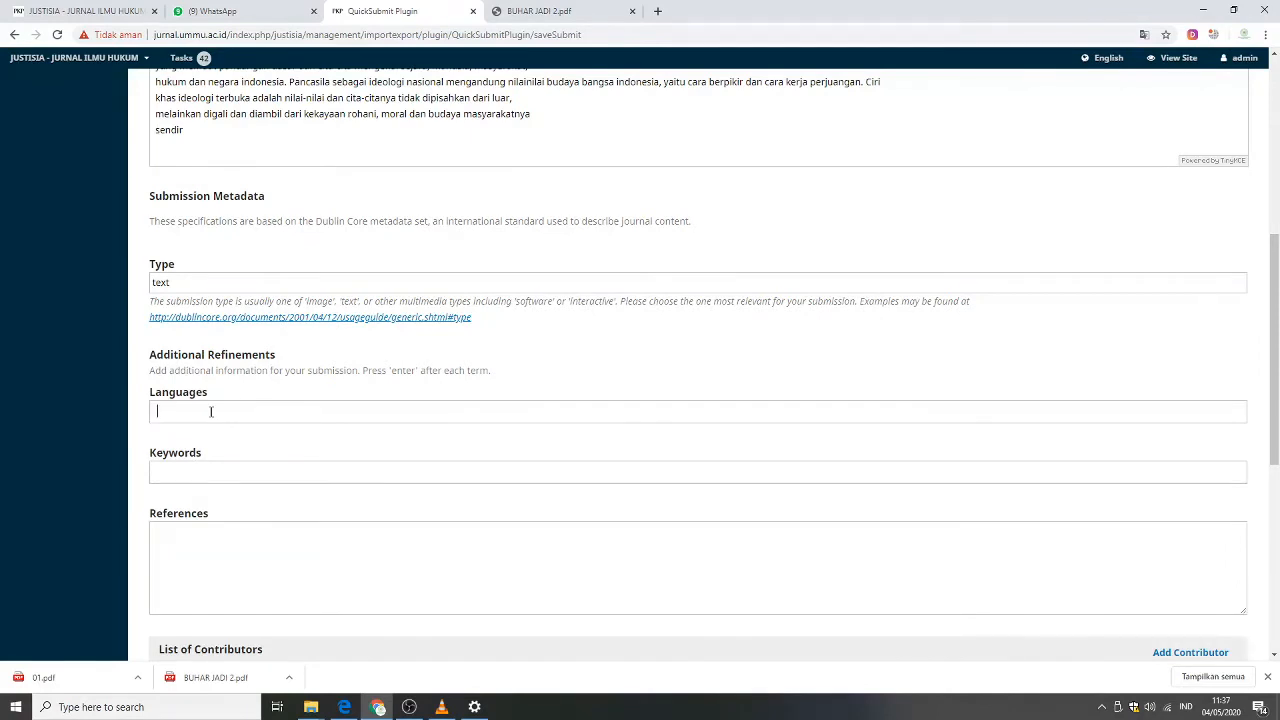
type("indo")
left_click(200, 433)
Copy the Kata Kunci keyword phrase from the PDF document.
scroll(596, 432, "down", 1)
left_click(228, 345)
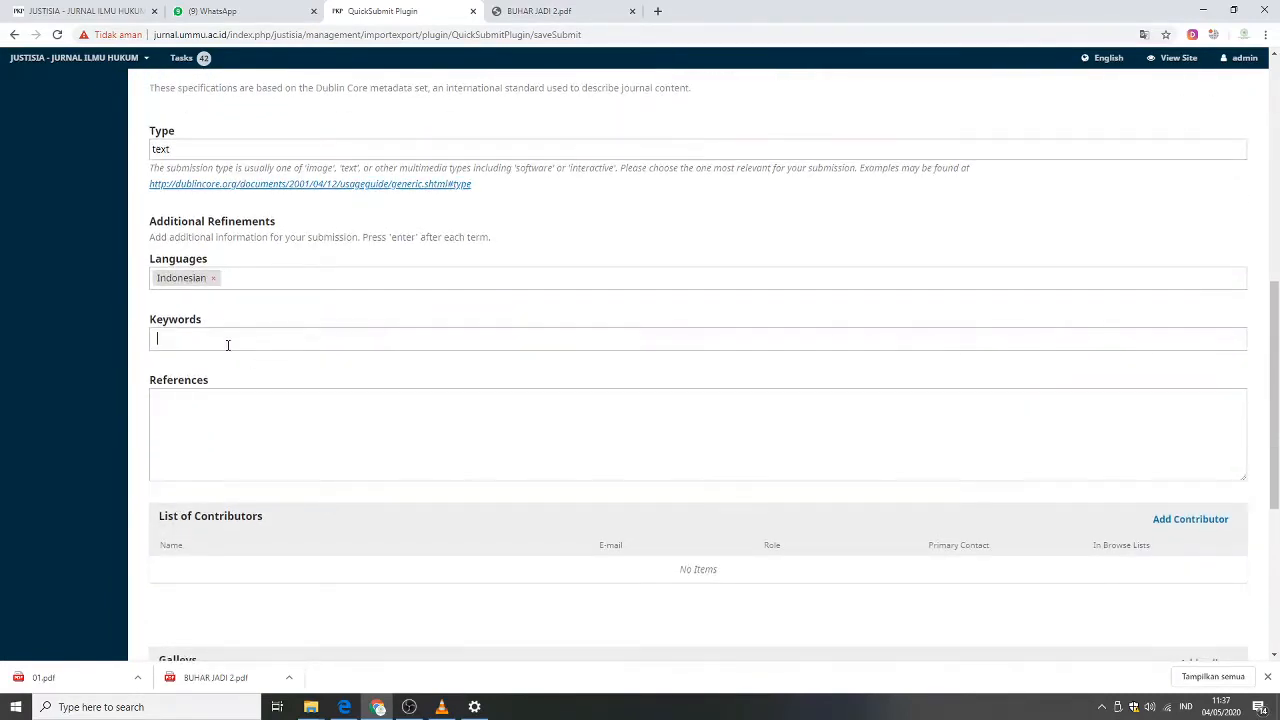
left_click(540, 11)
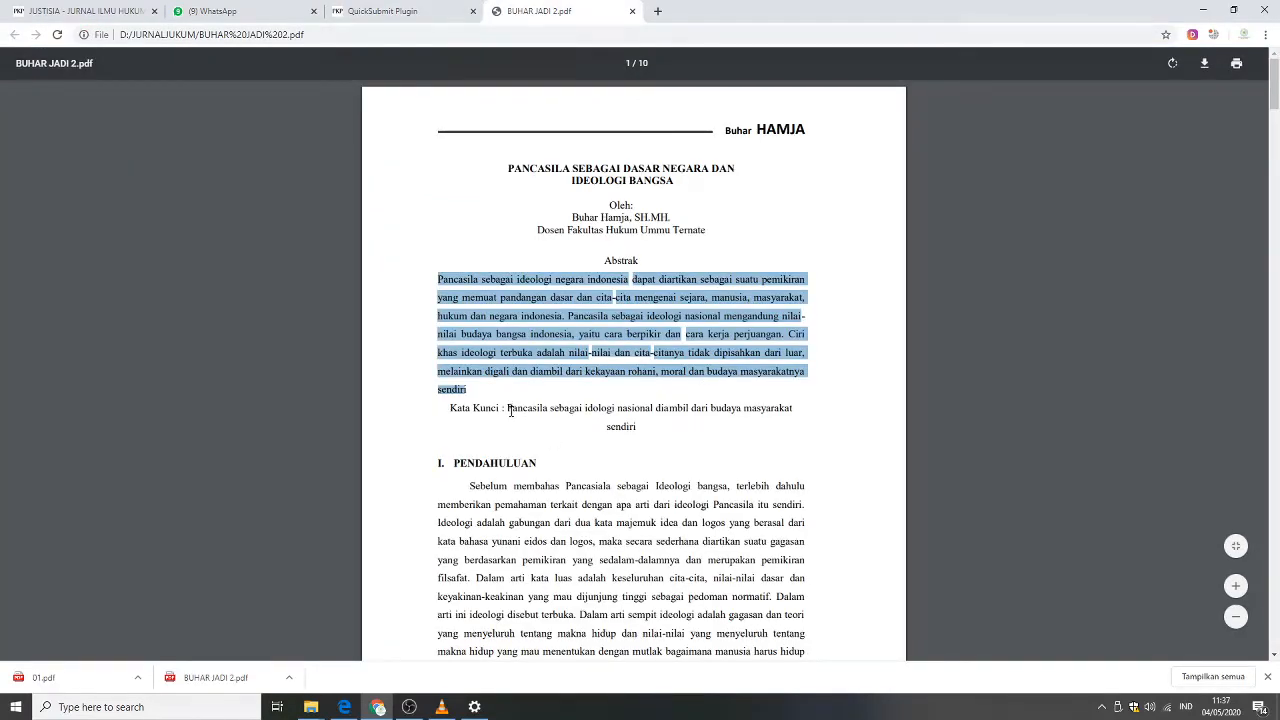
left_click_drag(509, 408, 637, 421)
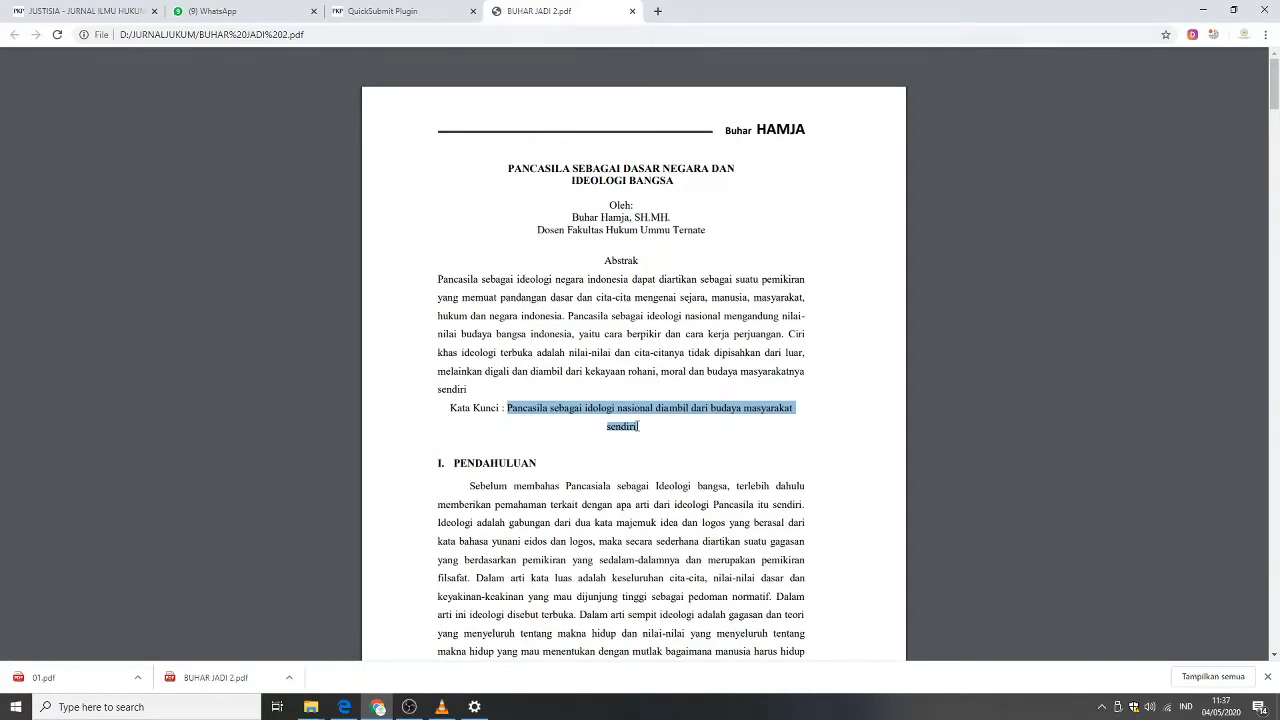
left_click(521, 408)
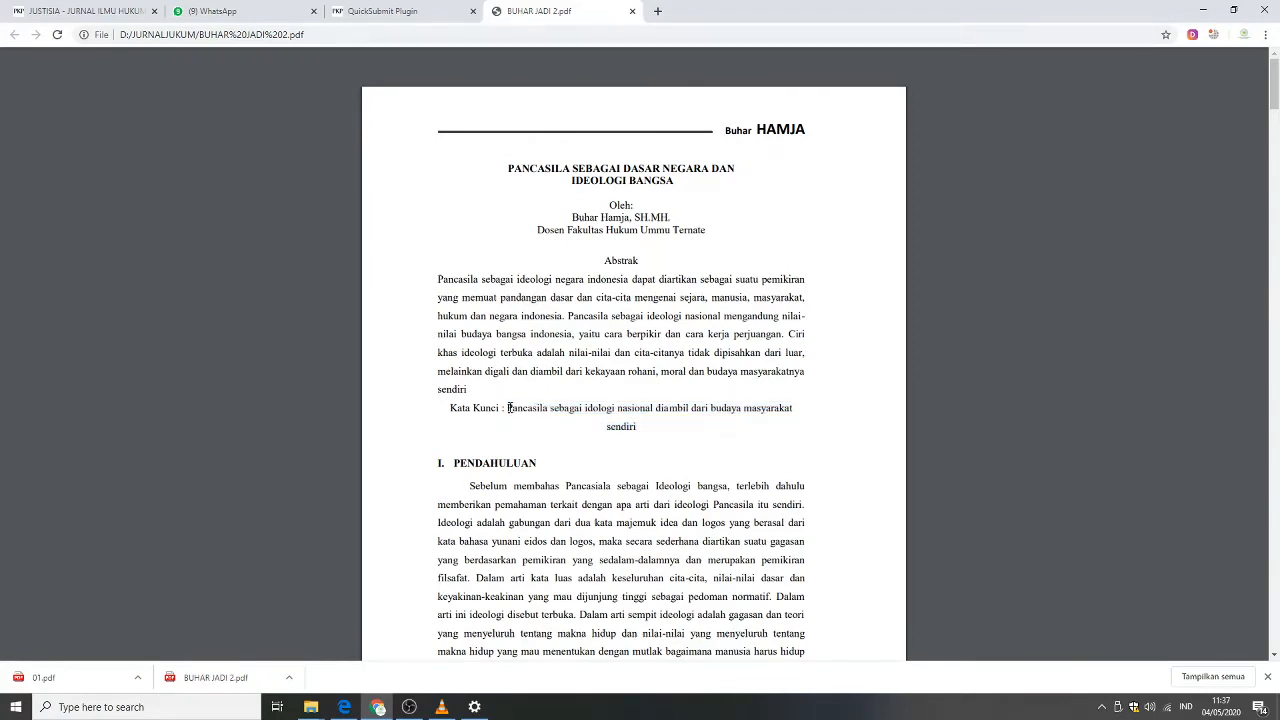
left_click_drag(508, 408, 638, 432)
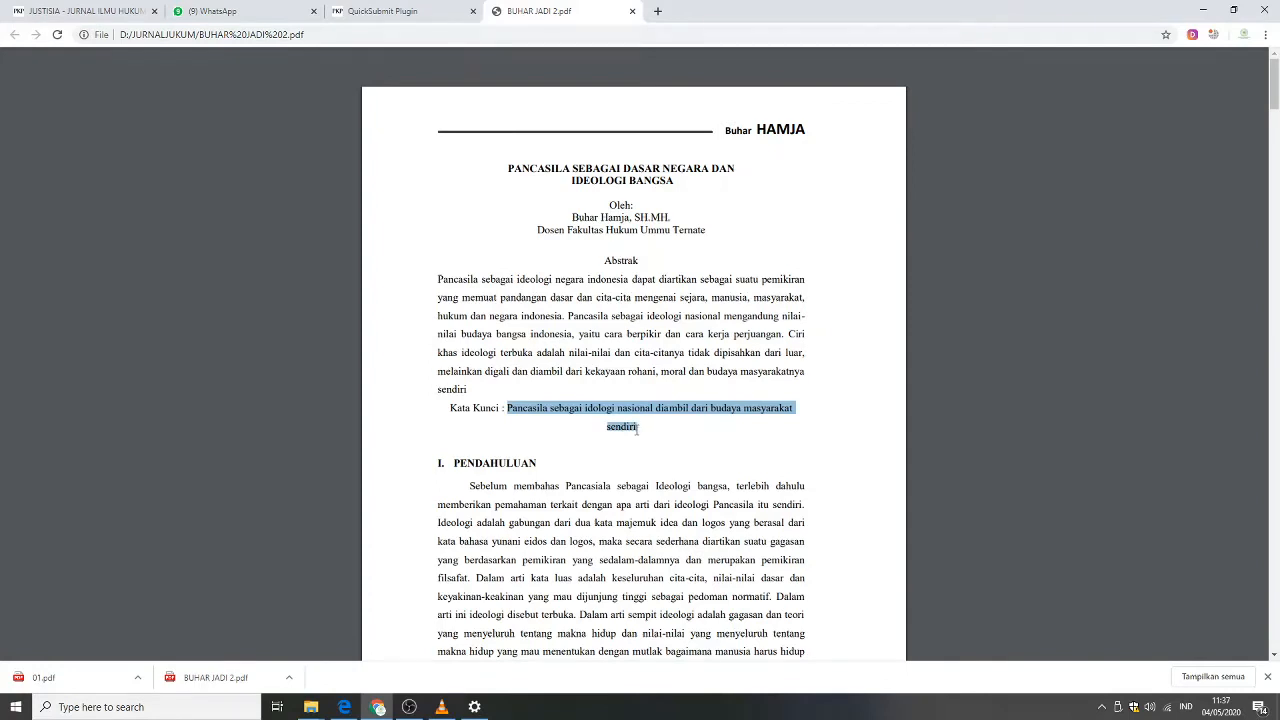
left_click(385, 11)
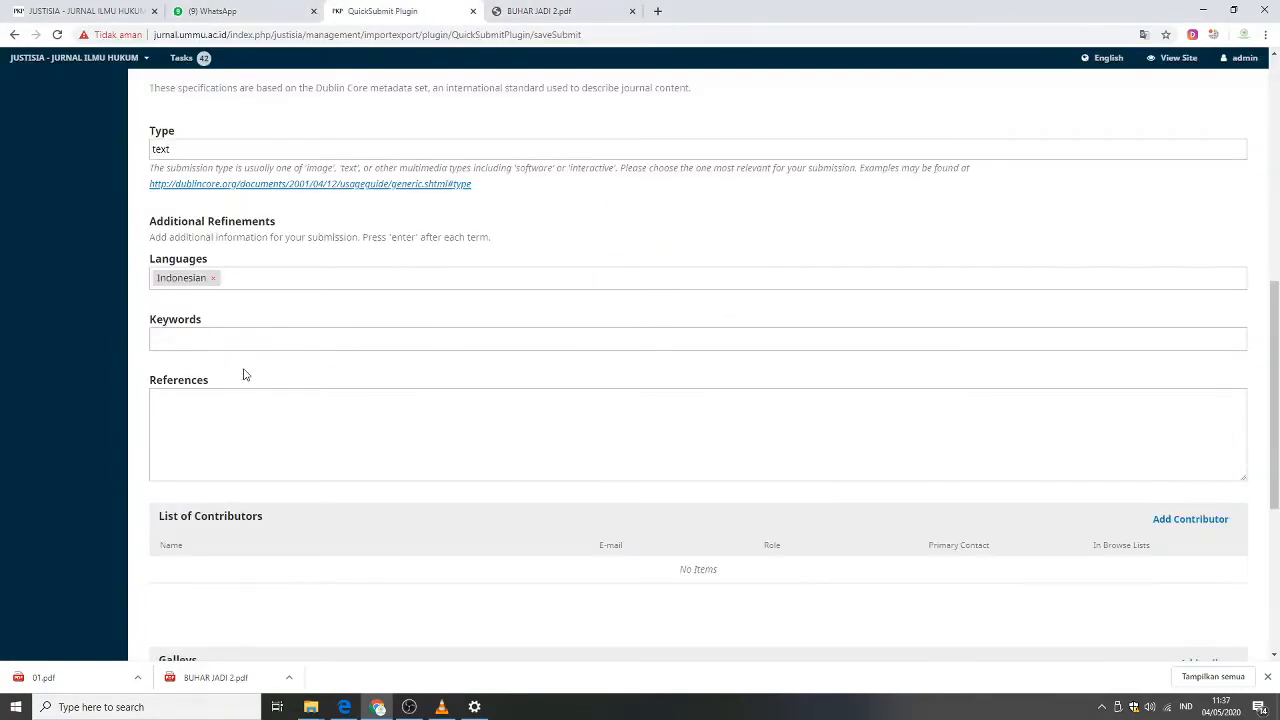
Add the pasted phrase Pancasila sebagai idologi nasional diambil dari budaya masyarakat sendiri as a keyword.
left_click(236, 341)
type("daya masyarakat sendiri")
key("Return")
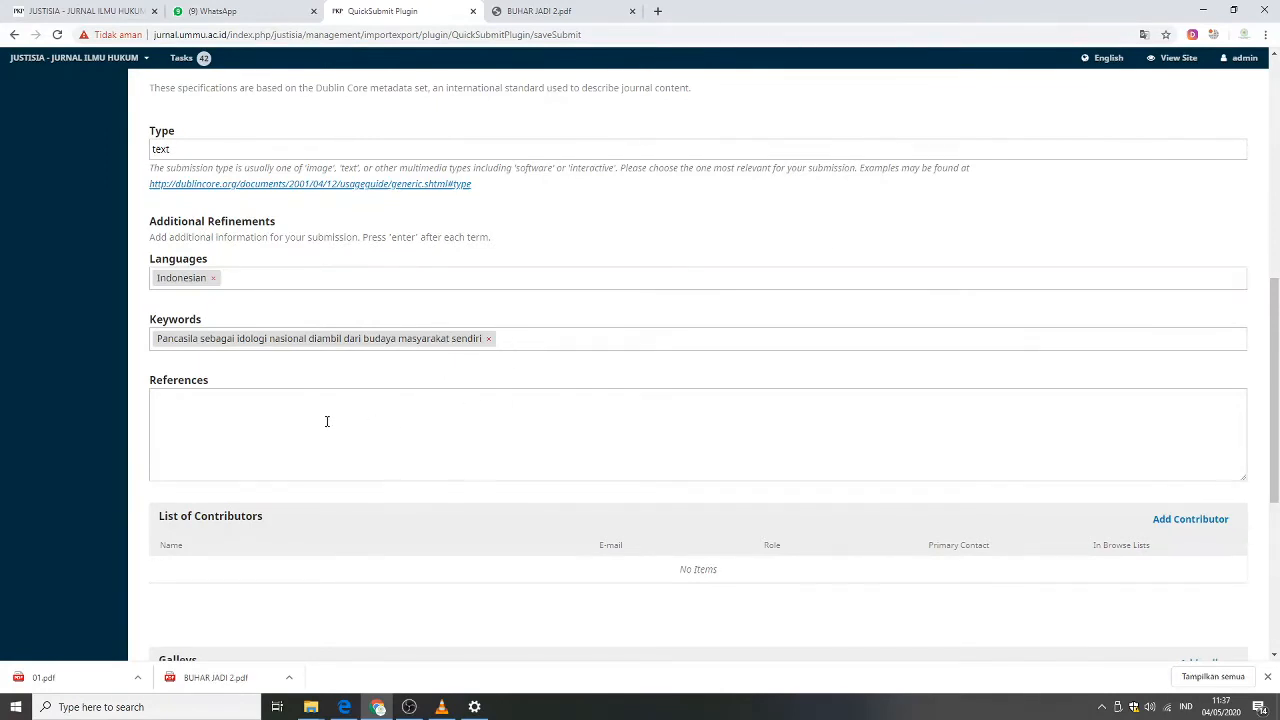
Copy the Daftar Pustaka reference list from the PDF and paste it into the References field.
left_click(284, 417)
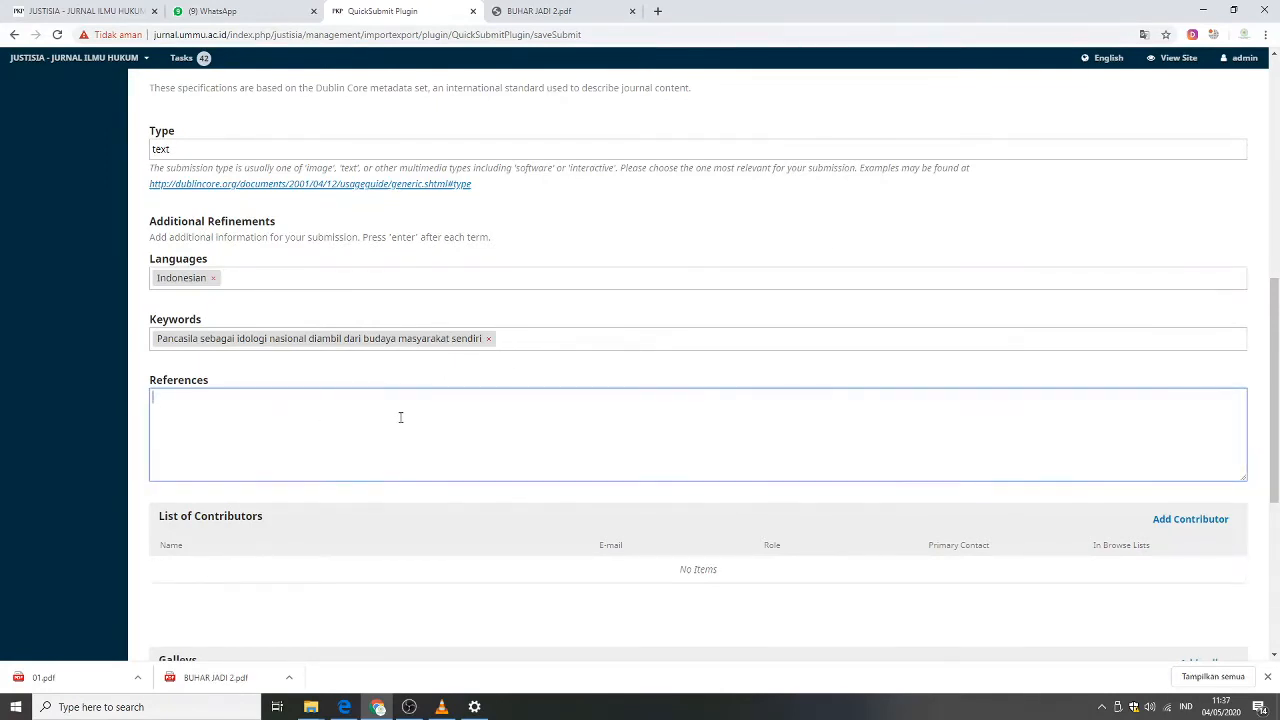
left_click(540, 11)
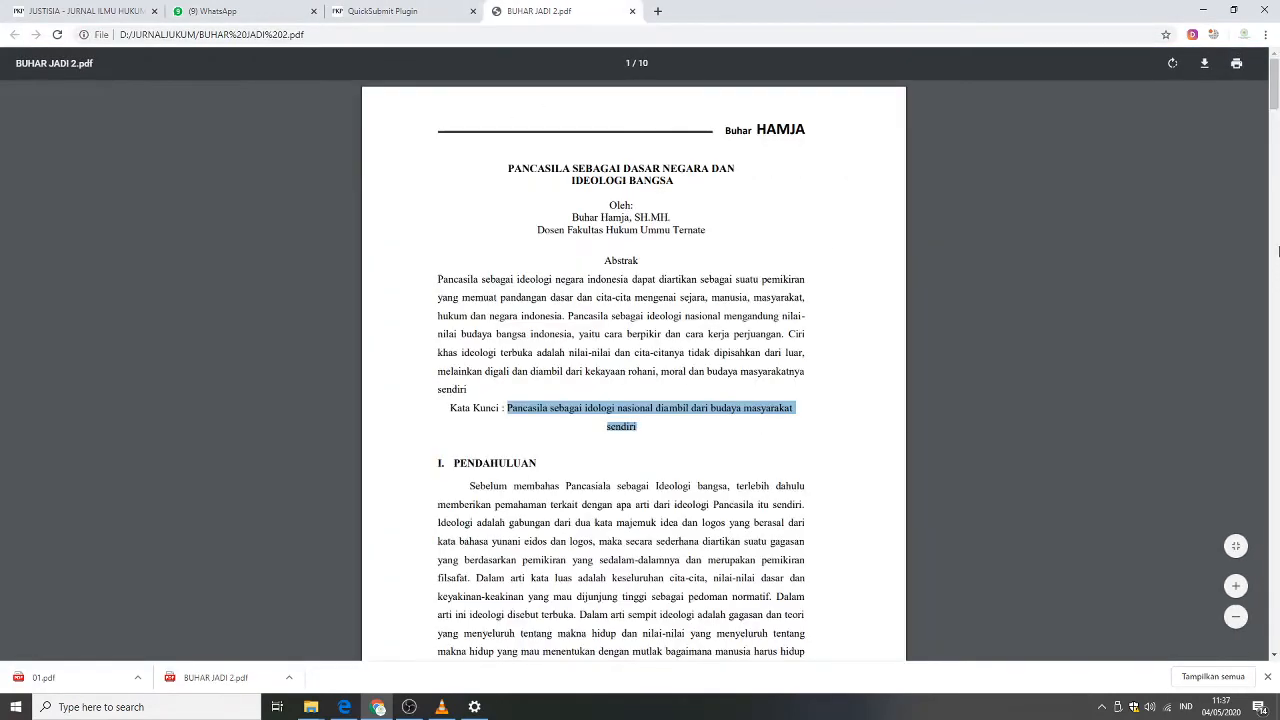
left_click_drag(1276, 94, 1272, 546)
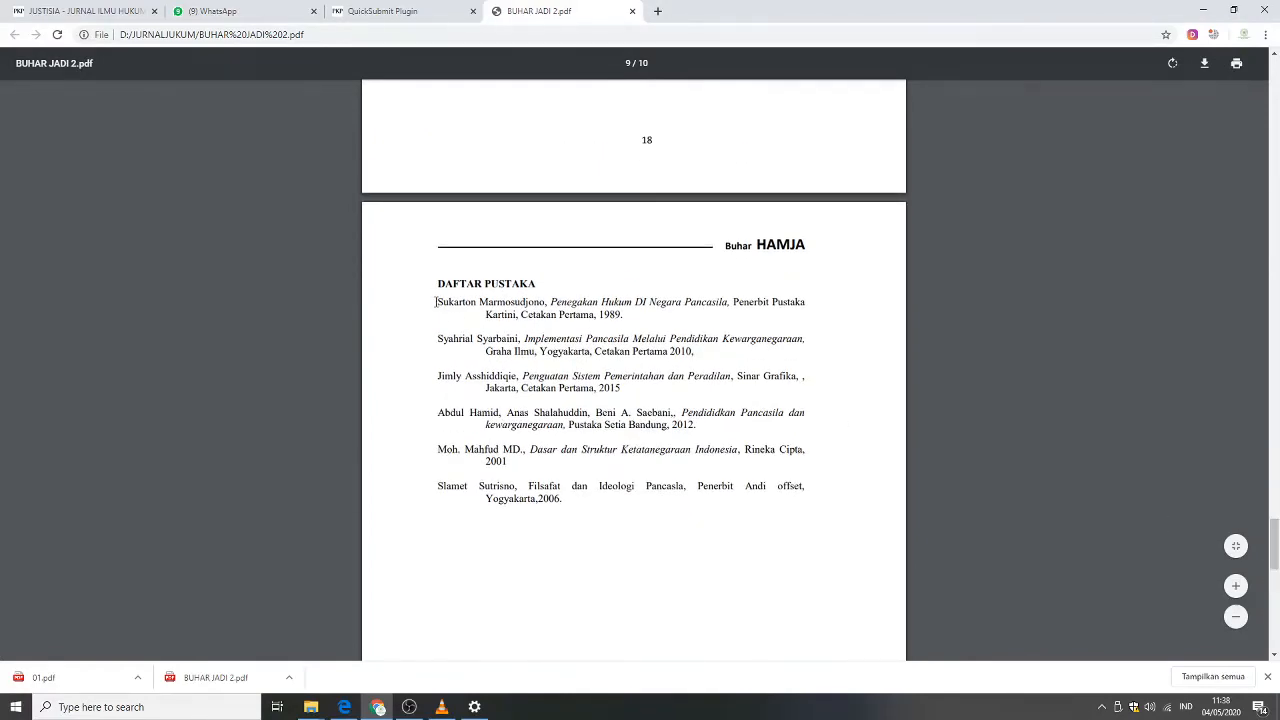
left_click_drag(435, 301, 560, 502)
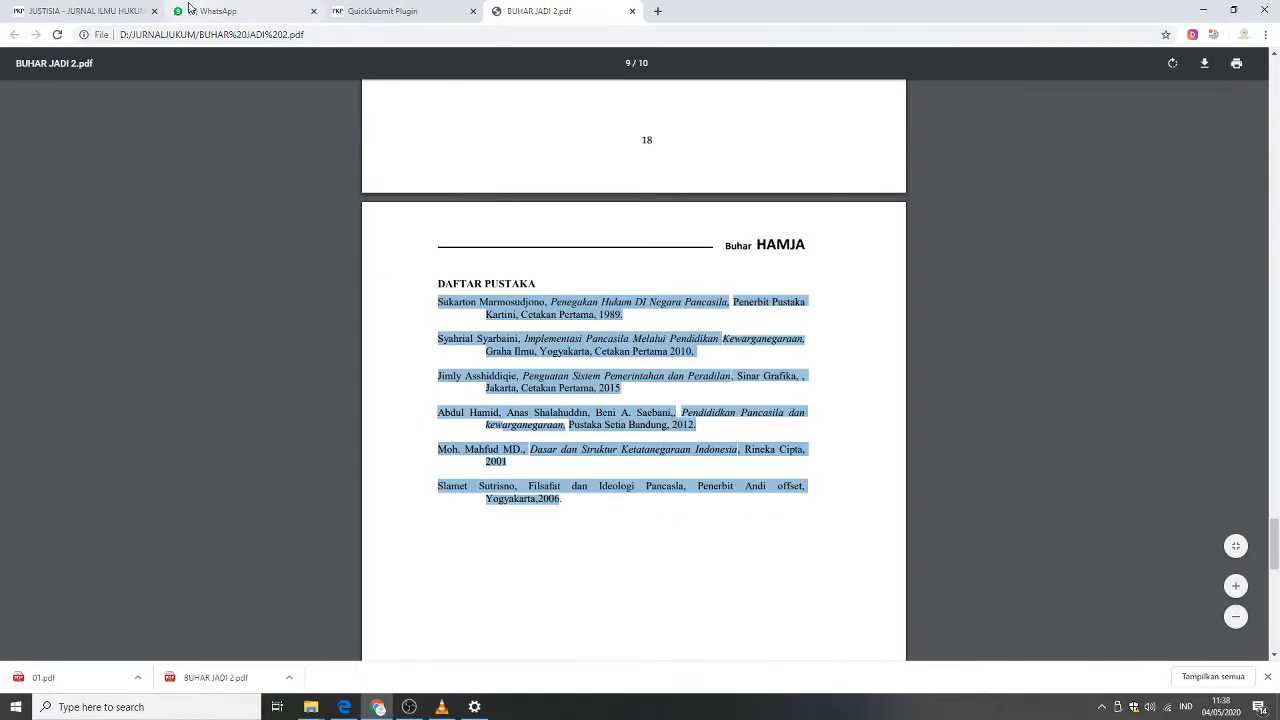
left_click(370, 11)
key("ctrl+v")
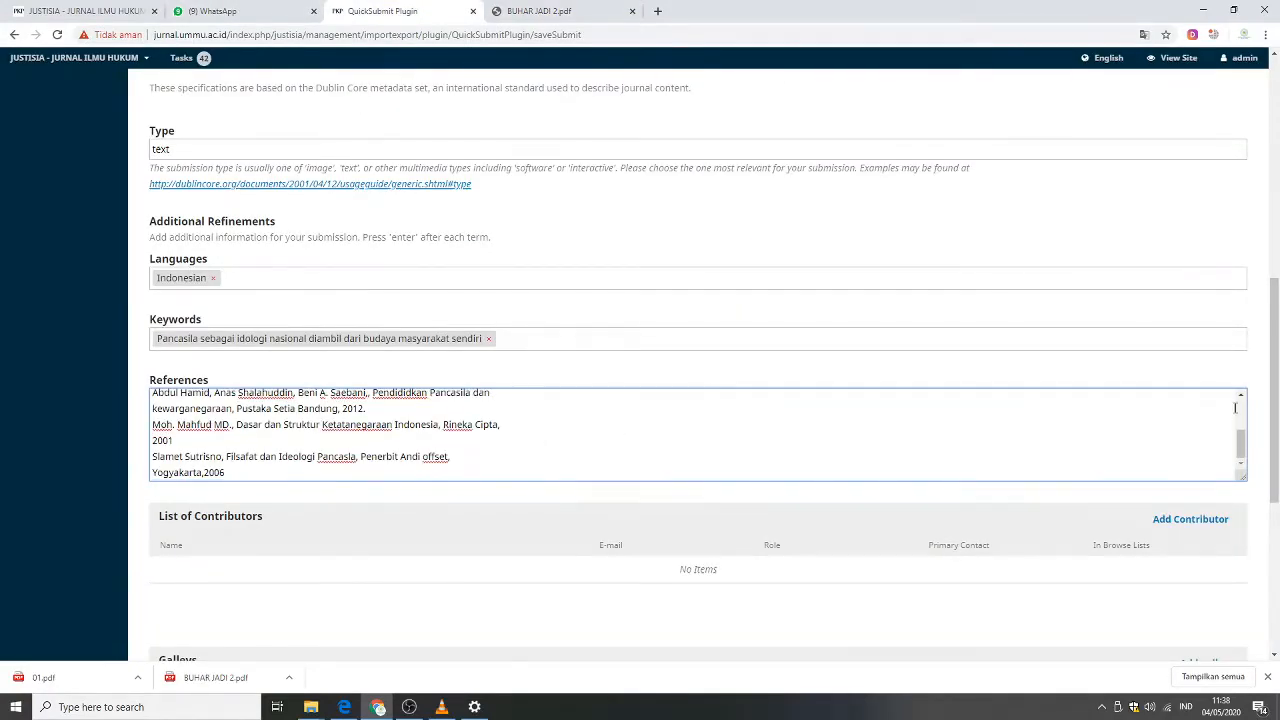
Add a new contributor and enter the contributor's first and last name.
left_click_drag(1273, 381, 1271, 463)
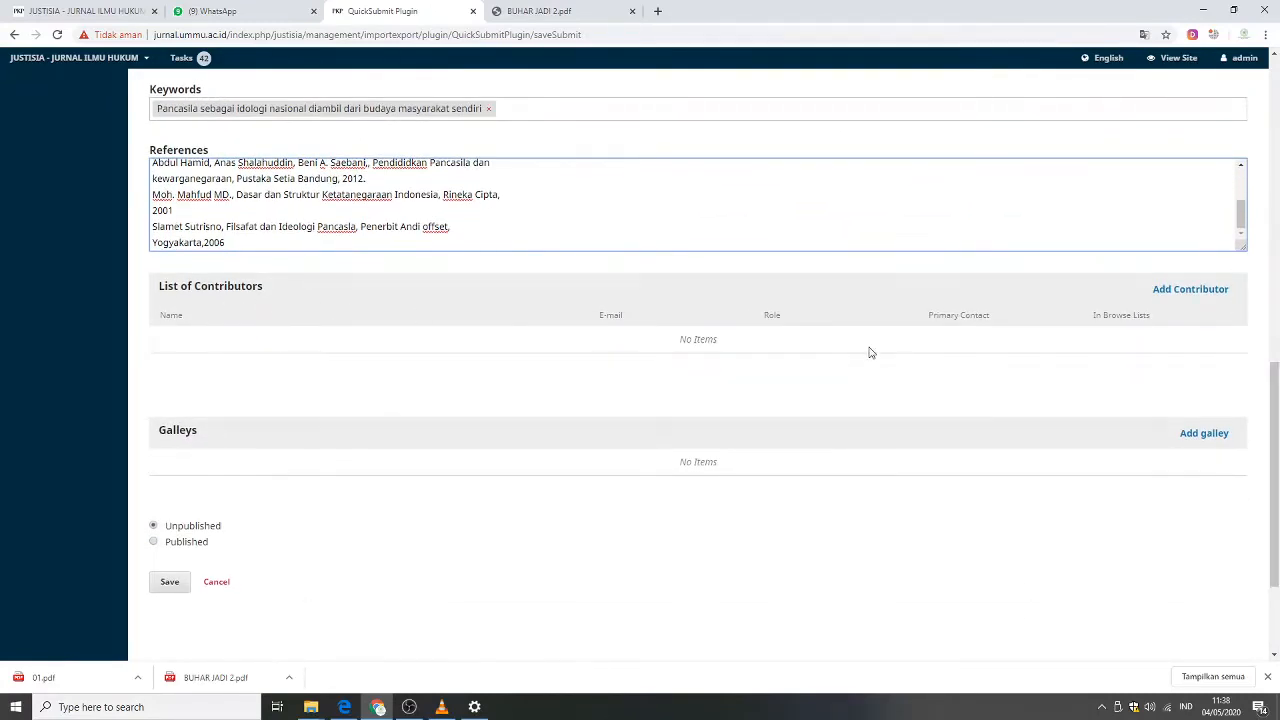
left_click(1187, 292)
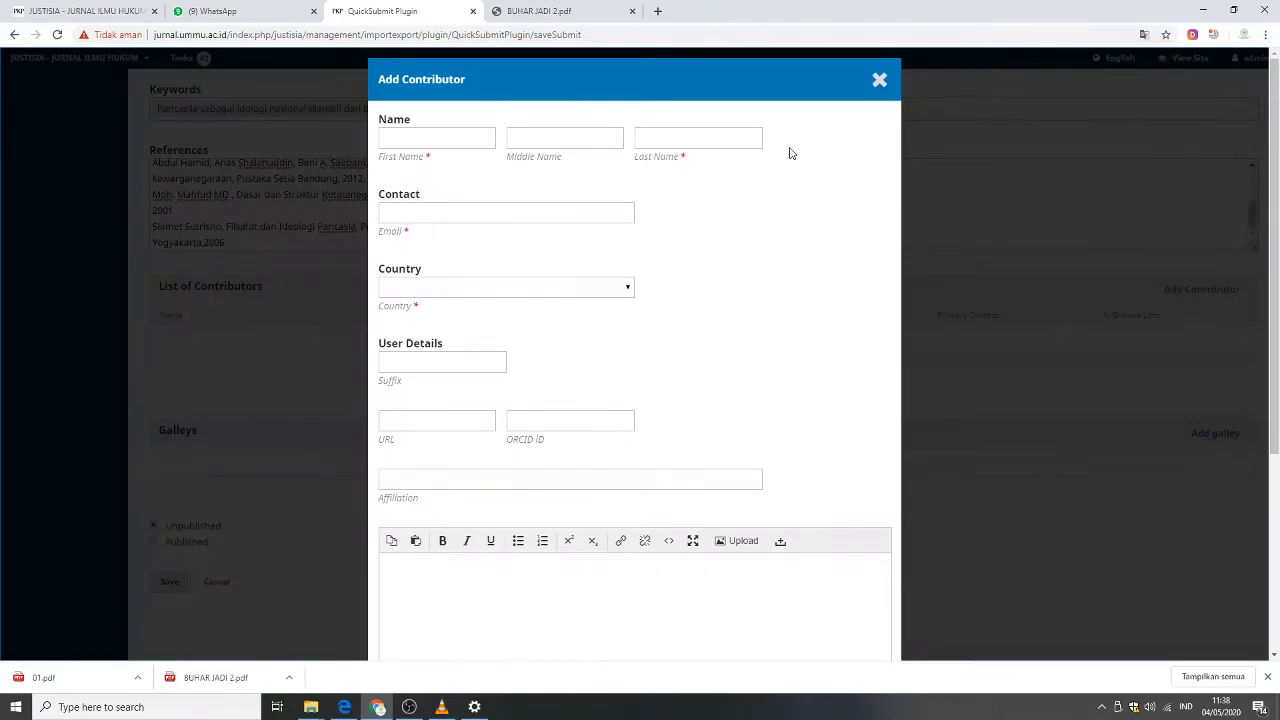
left_click(414, 142)
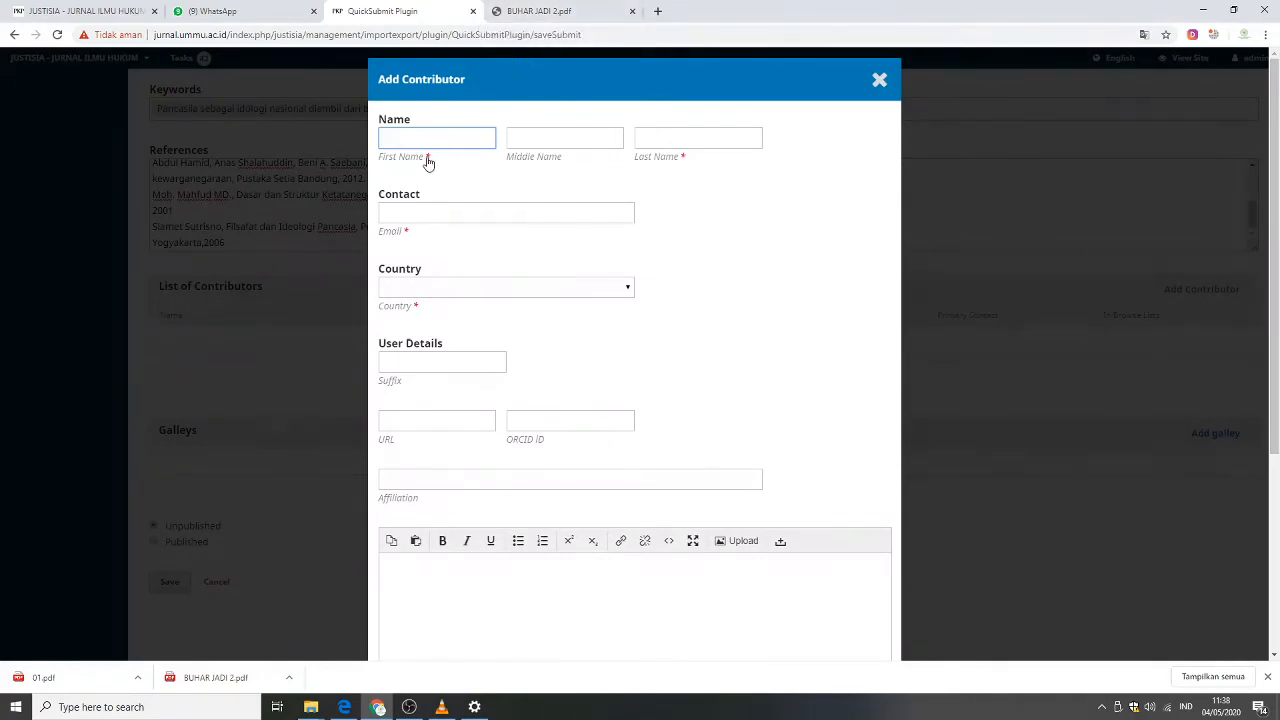
left_click(533, 14)
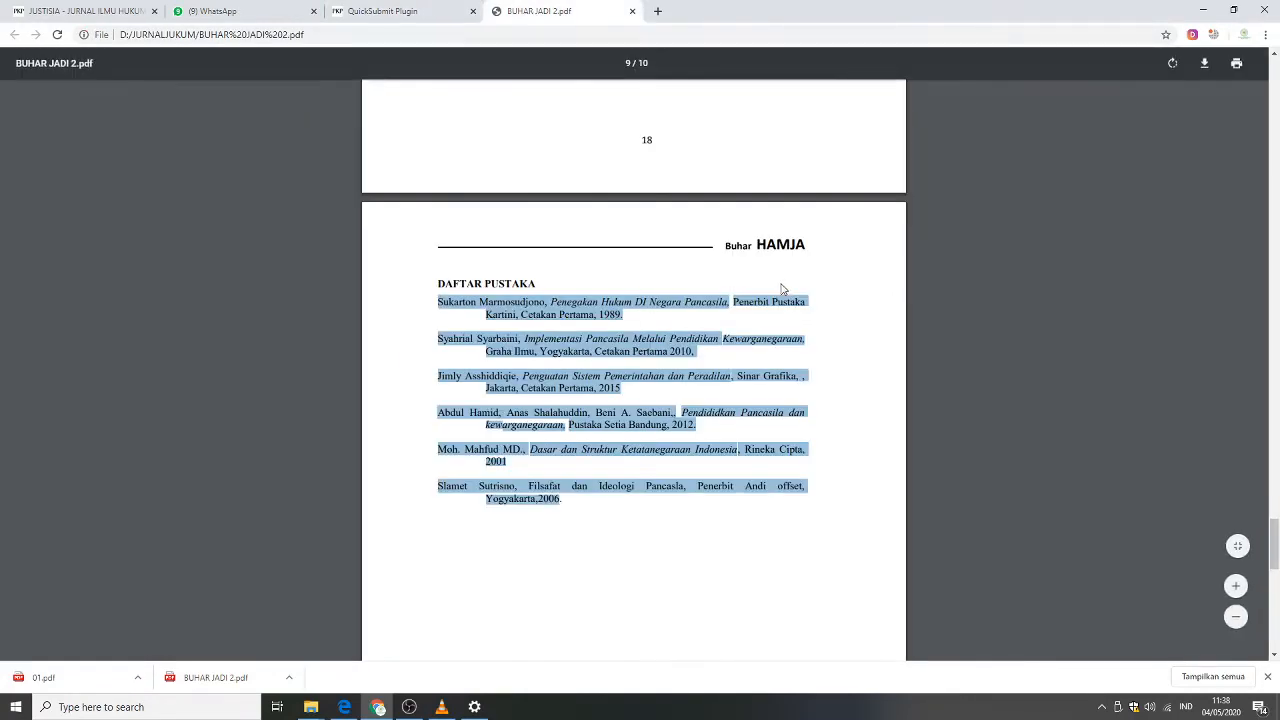
left_click(405, 12)
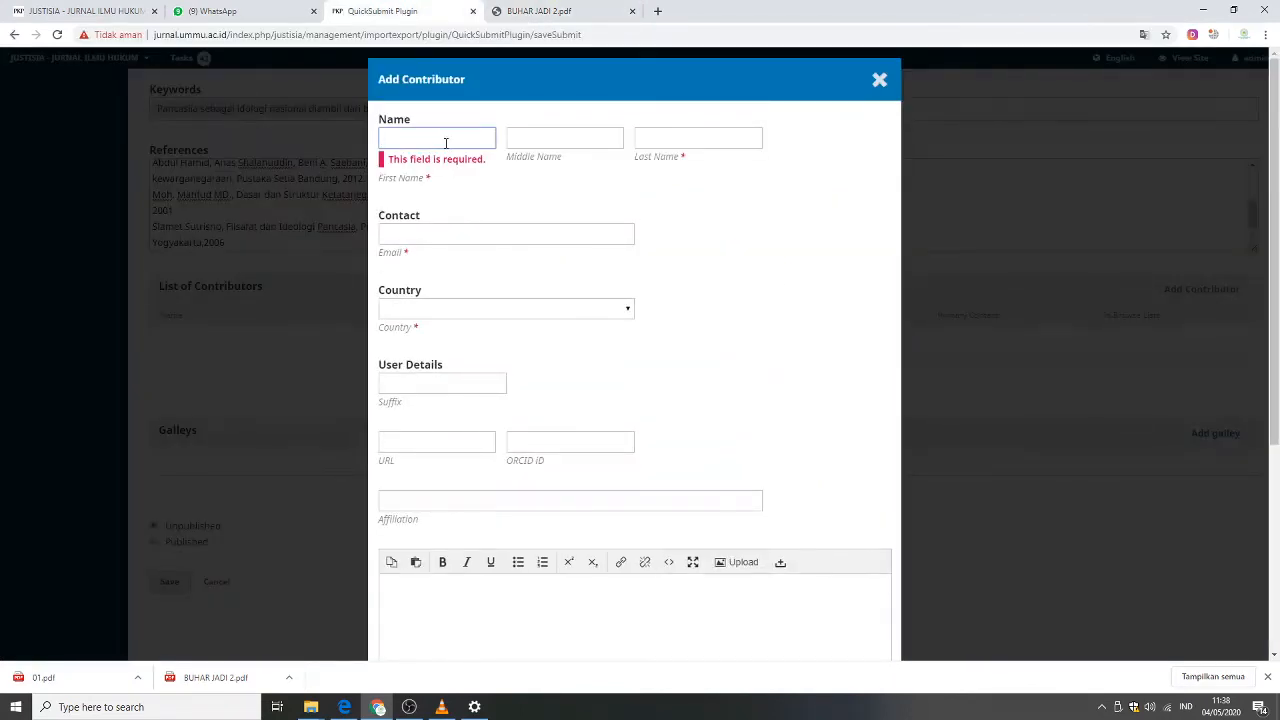
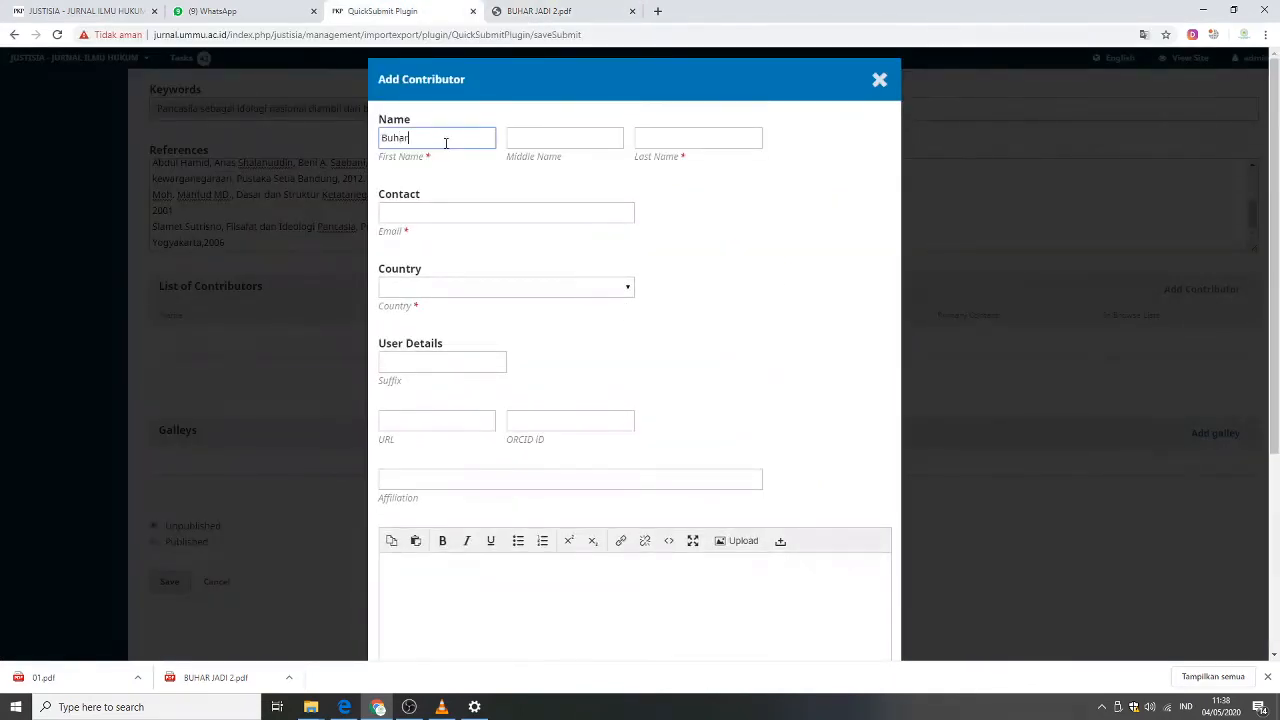
left_click(672, 132)
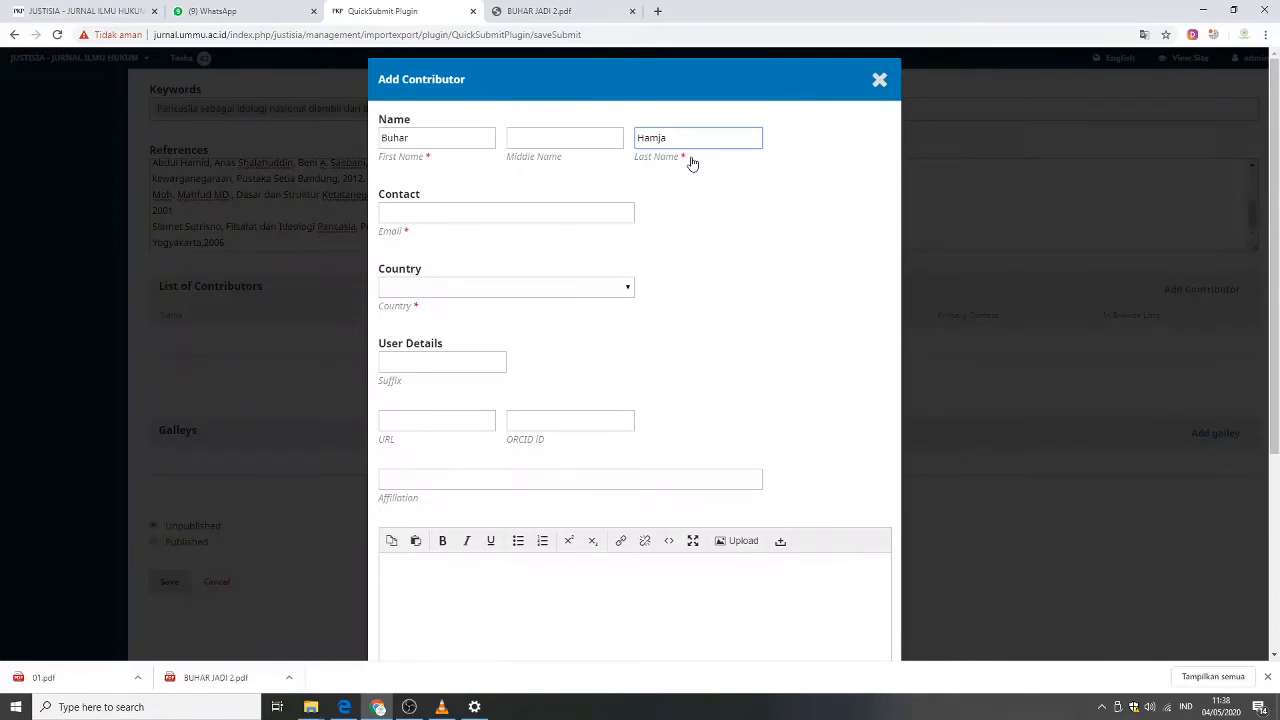
Fill in the contributor's e-mail address.
left_click(561, 212)
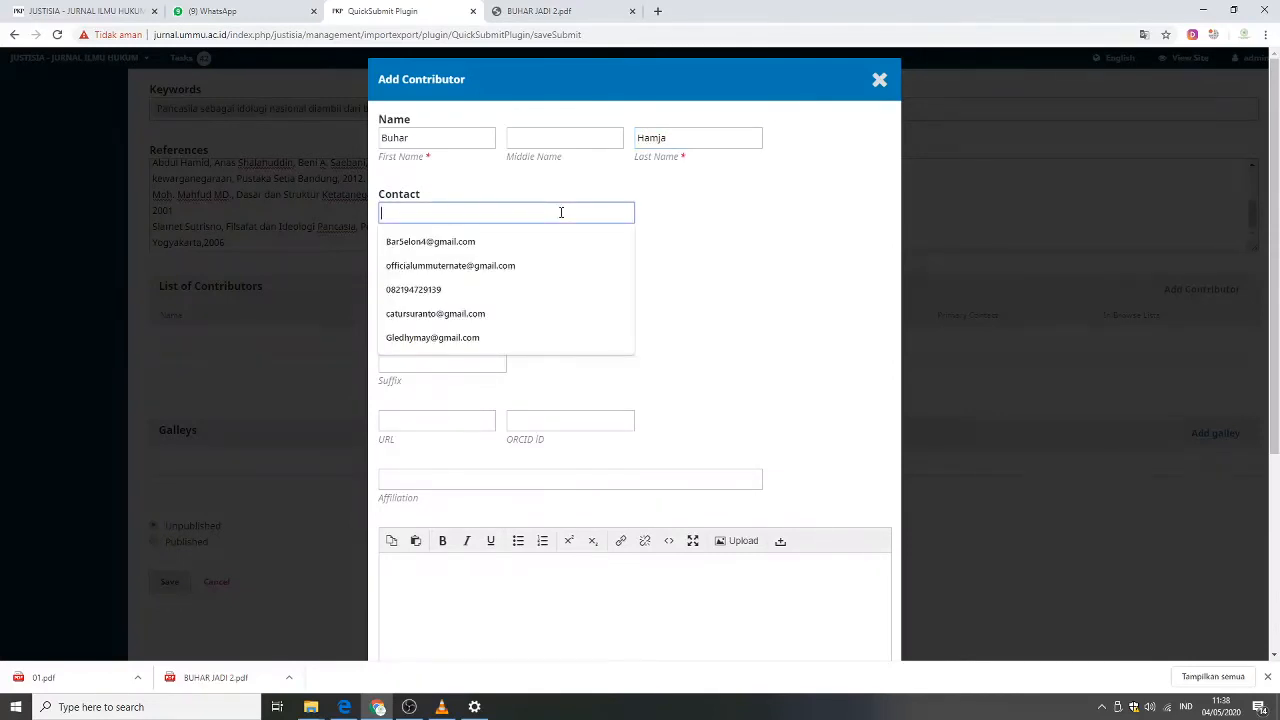
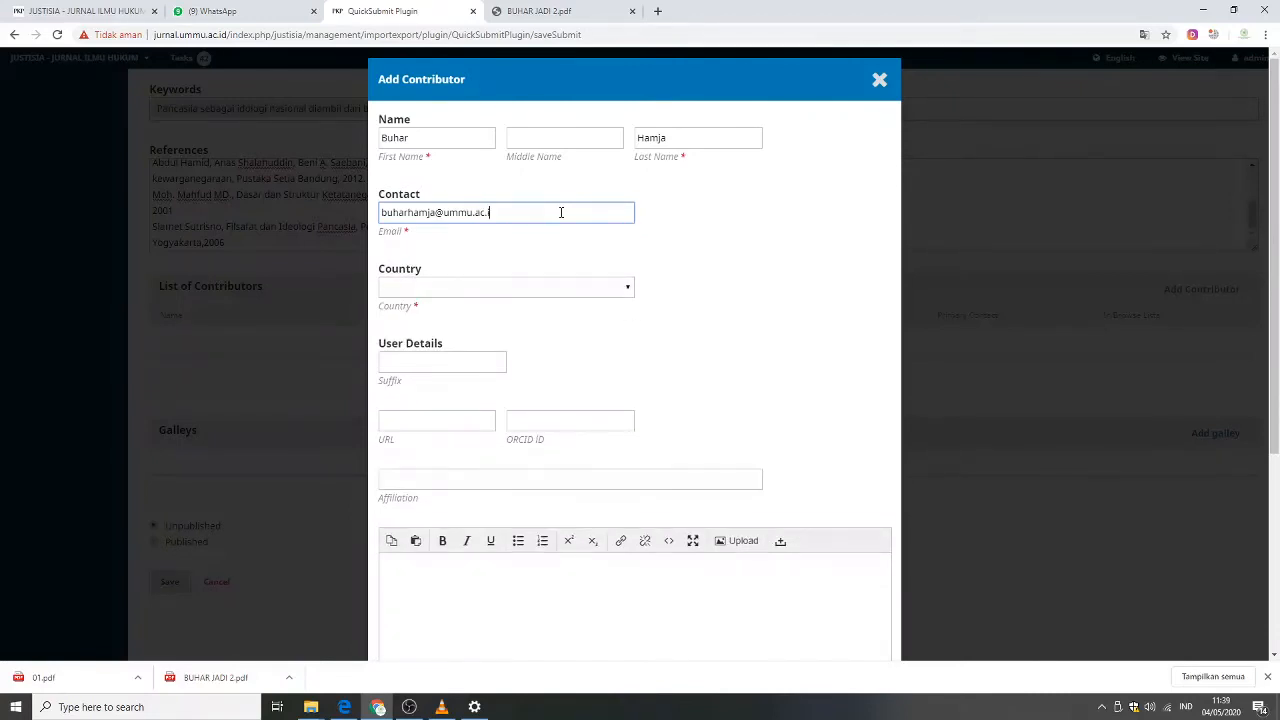
Set the contributor's country to Indonesia.
left_click(585, 291)
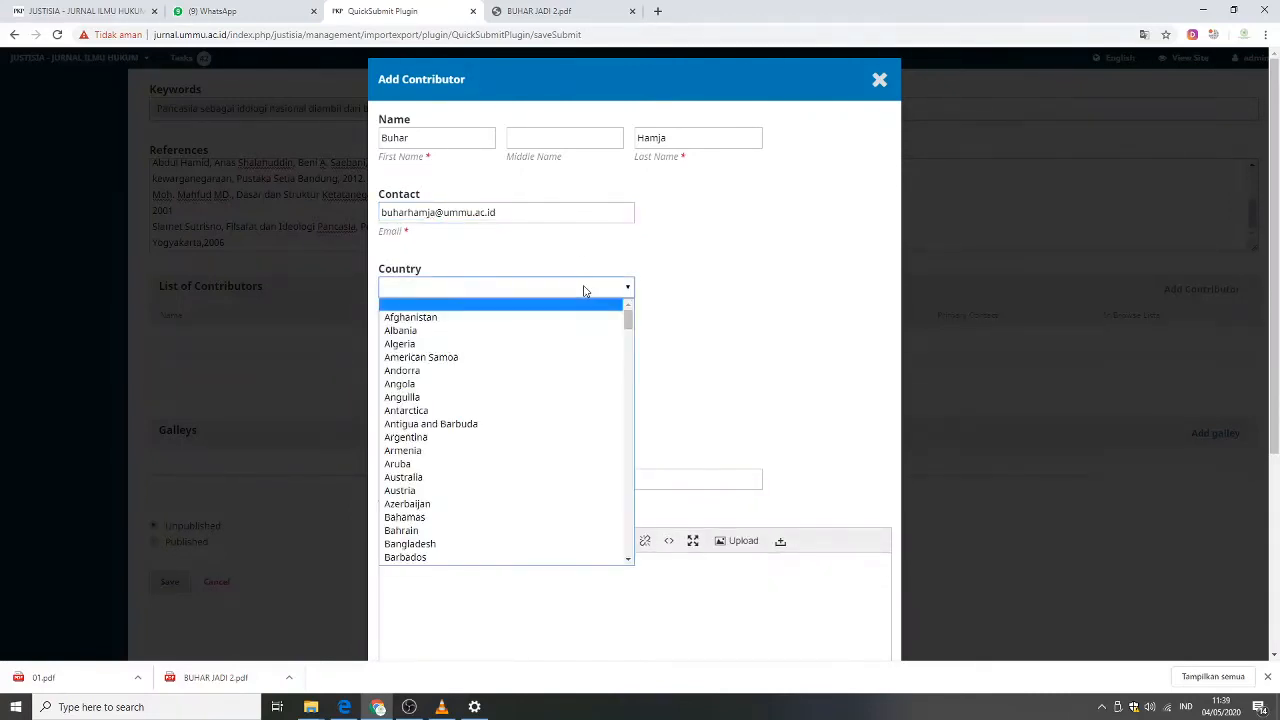
type("in")
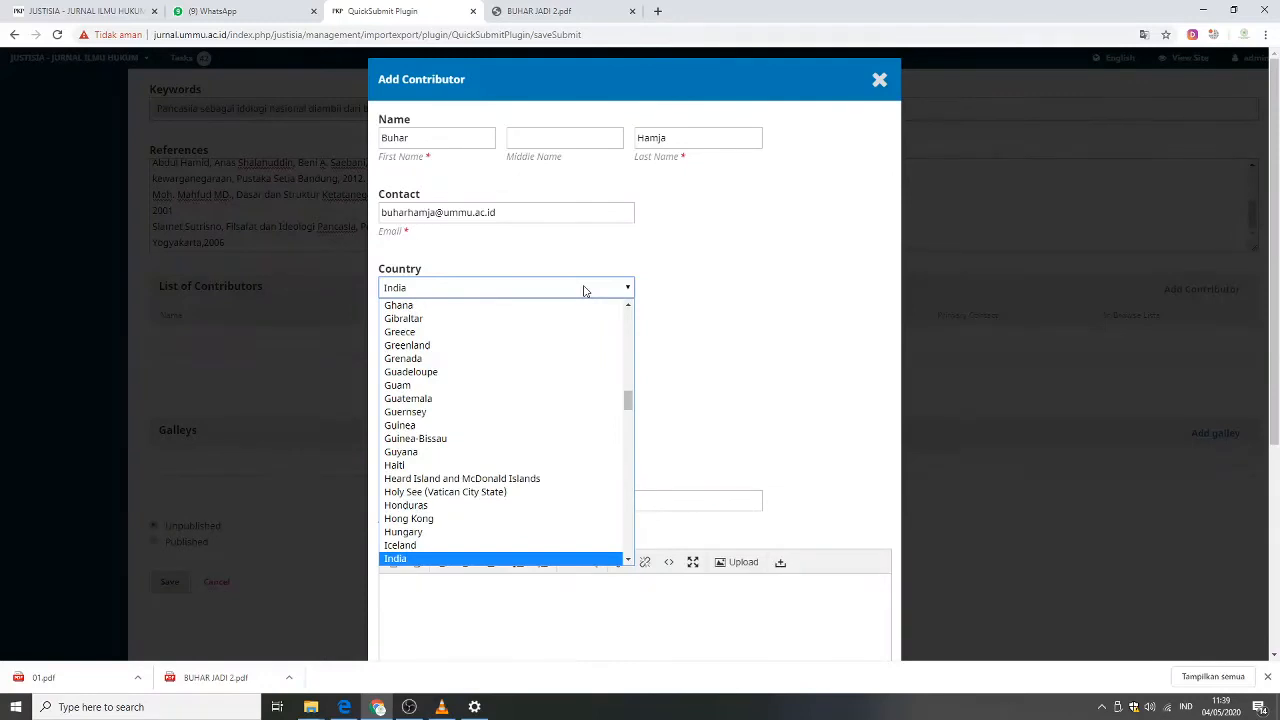
type("o")
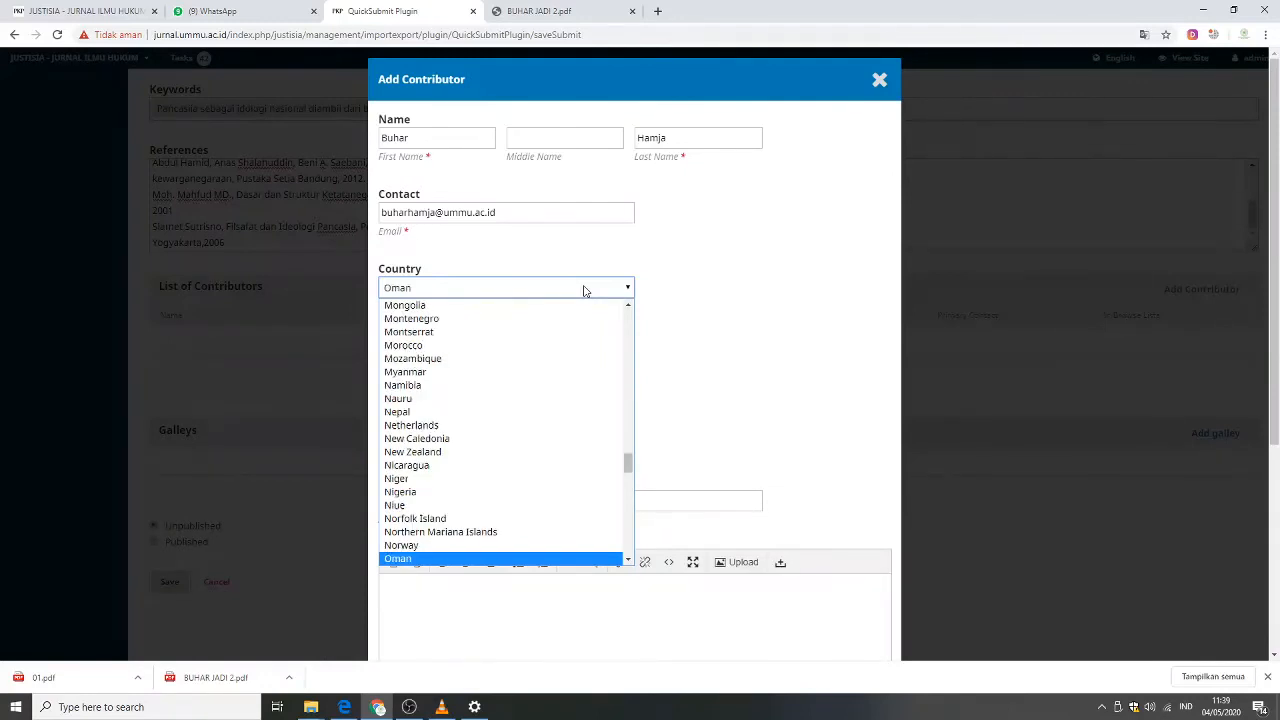
key("Up")
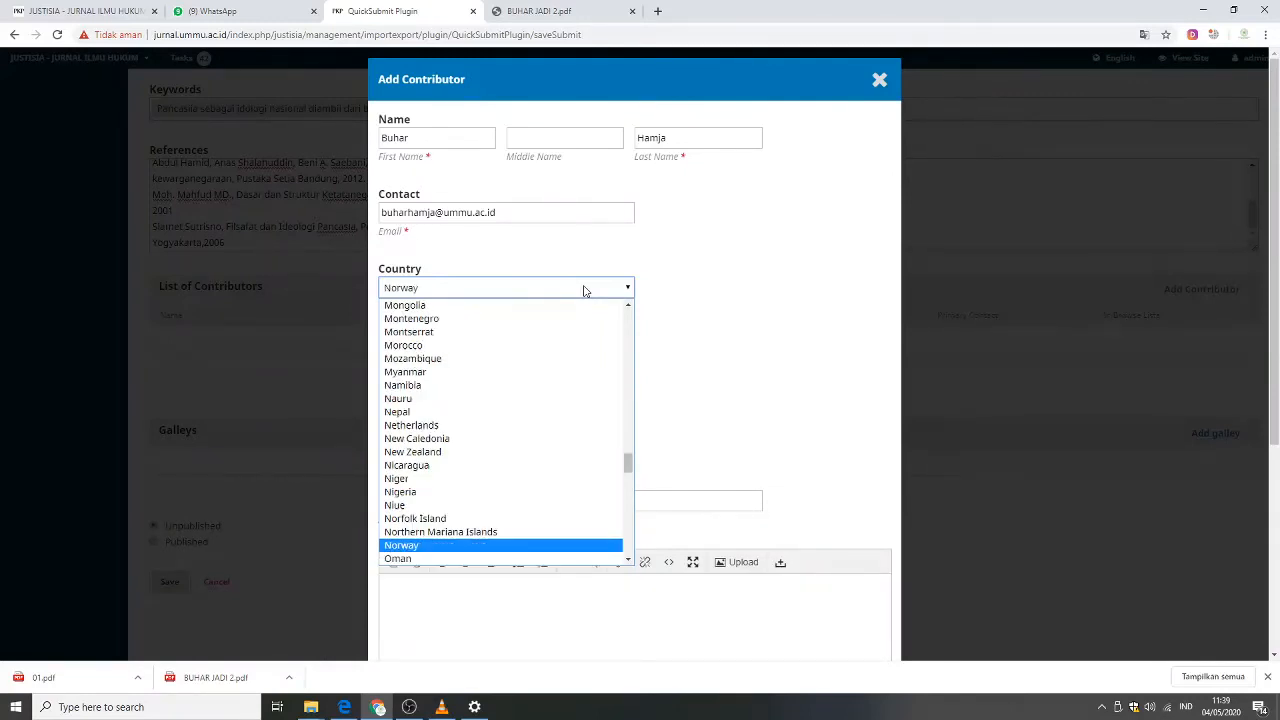
left_click(586, 291)
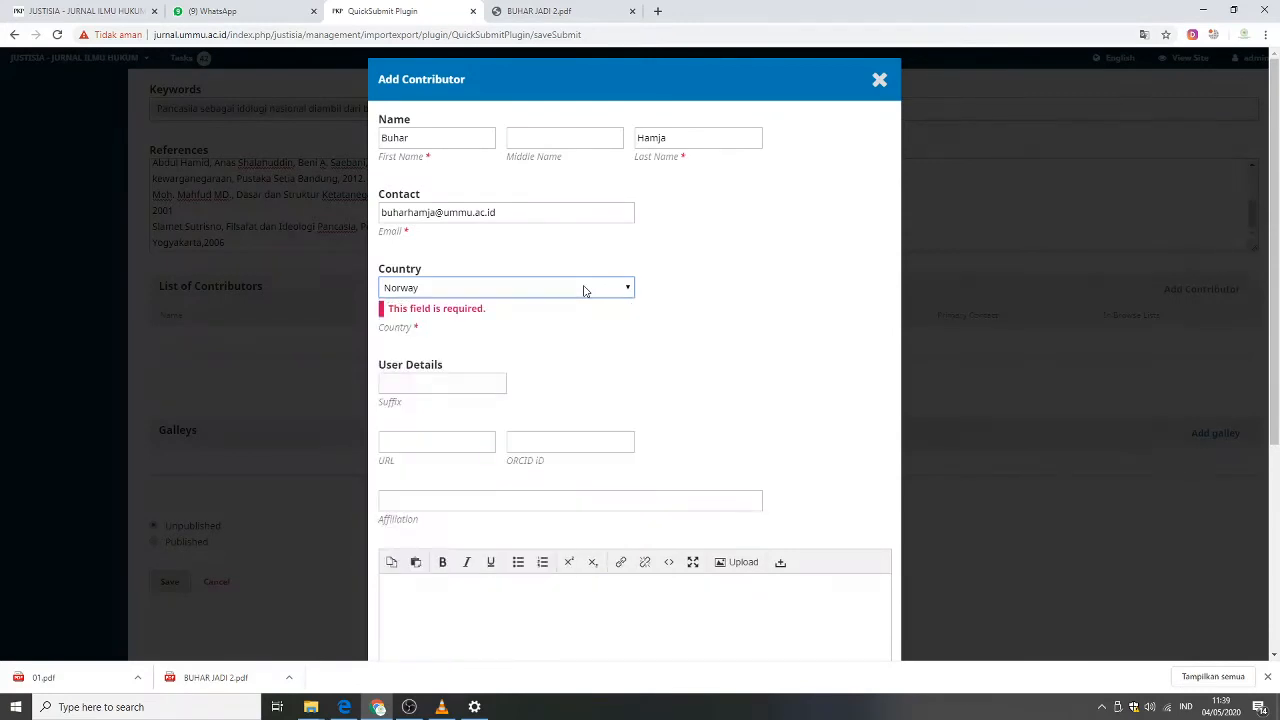
type("in")
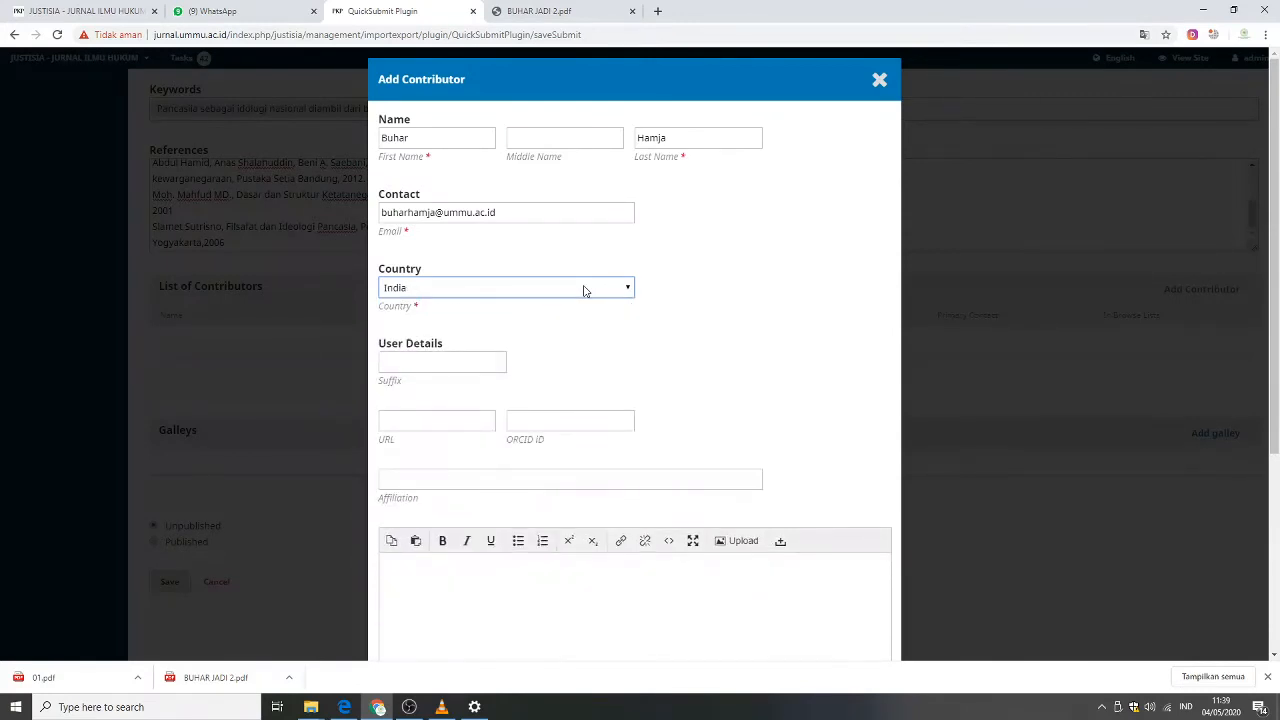
type("dones")
left_click(427, 478)
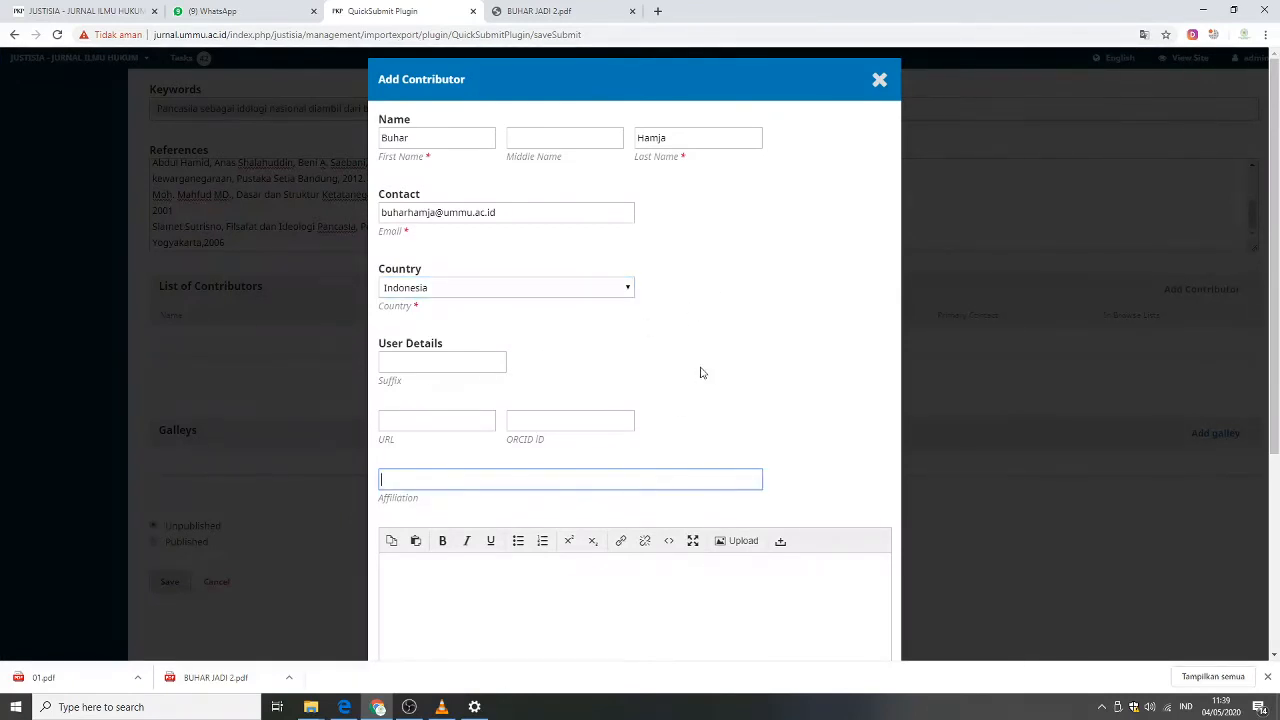
Set the contributor's affiliation to Dosen Prodi Ilmu Hukum Universitas Muhammadiyah Maluku Utara.
left_click(412, 361)
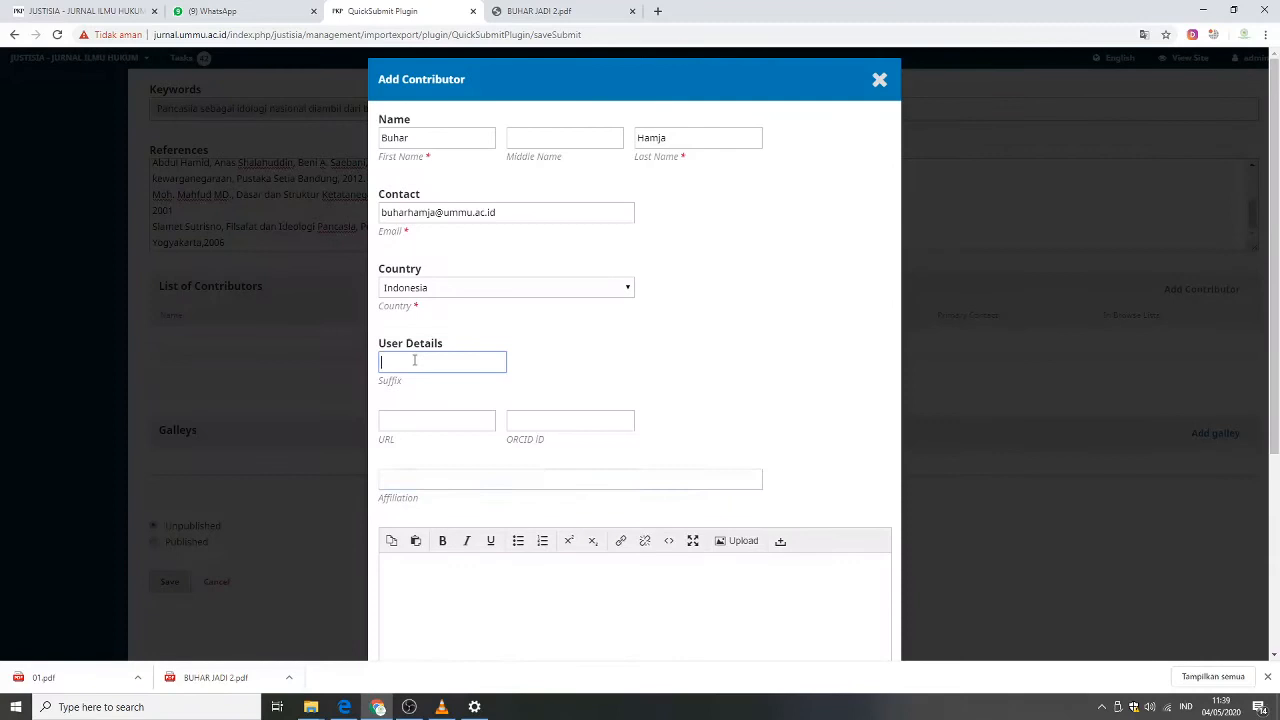
left_click(430, 419)
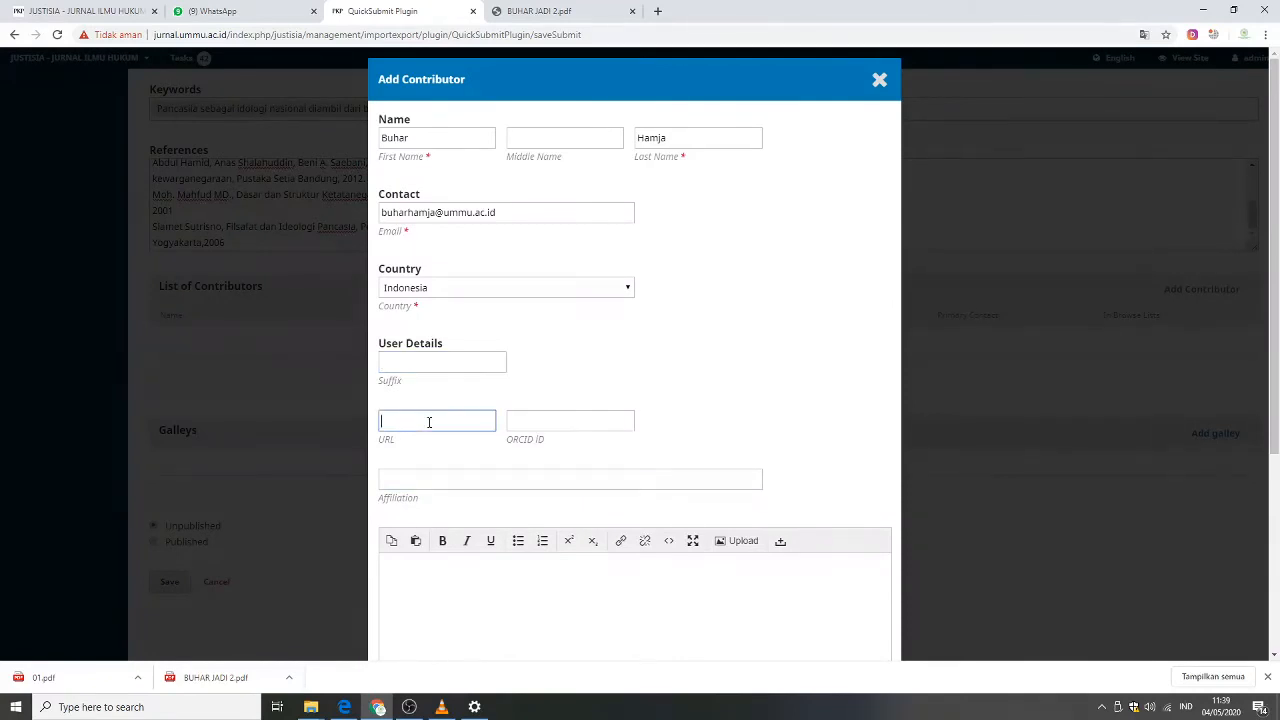
left_click(568, 423)
left_click(395, 476)
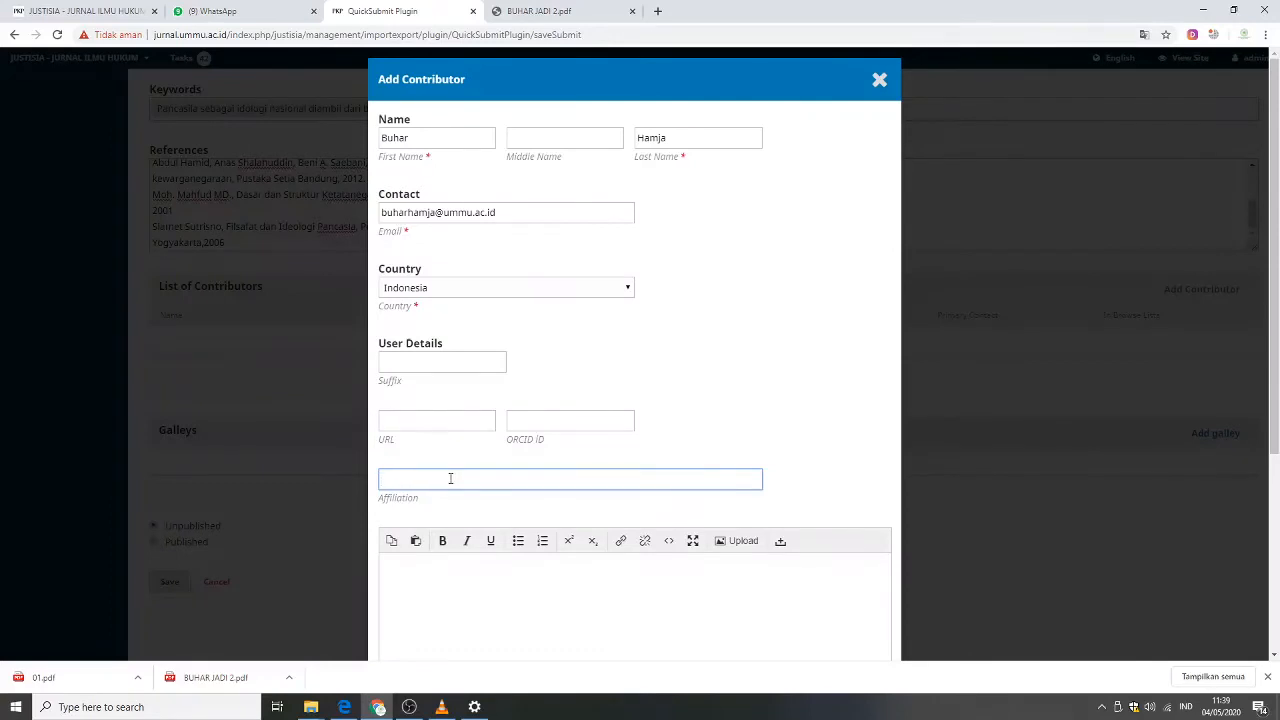
type("Dosen Prodi Ilmu Hukum Universitas Muhammadi")
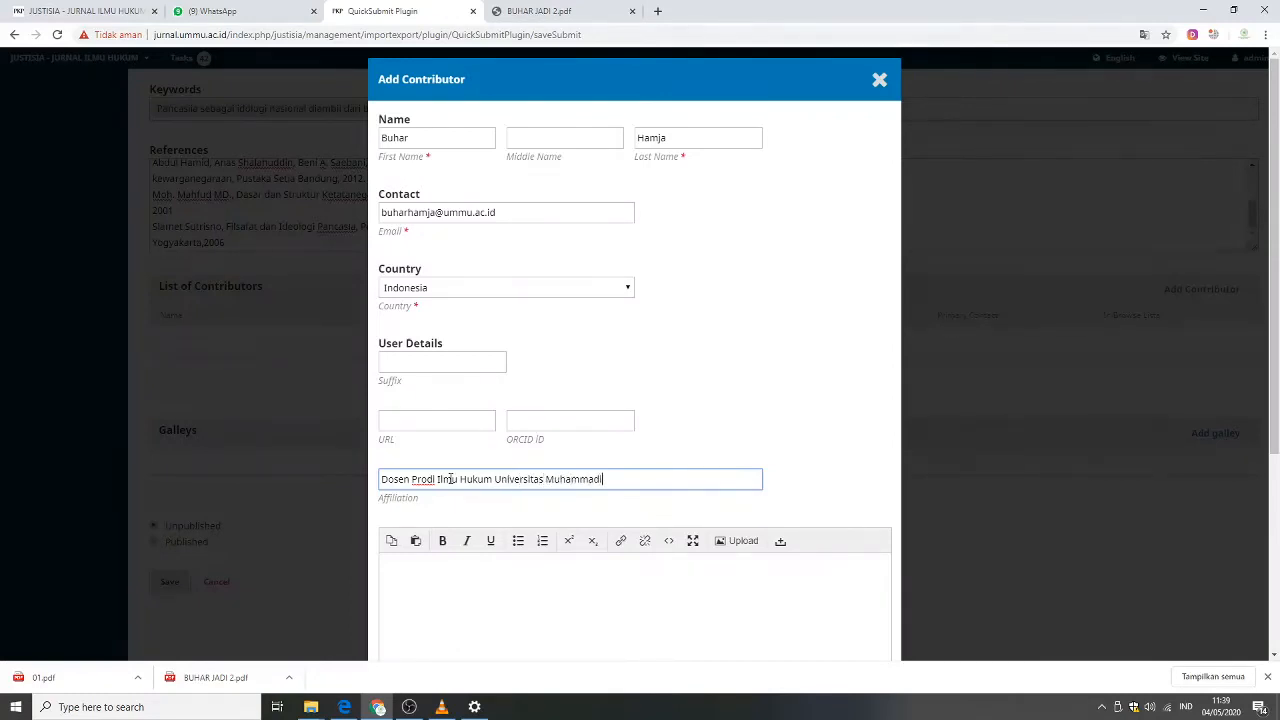
type("yah Maluku Utara")
Set the contributor's role to Author and save the contributor.
scroll(528, 450, "down", 2)
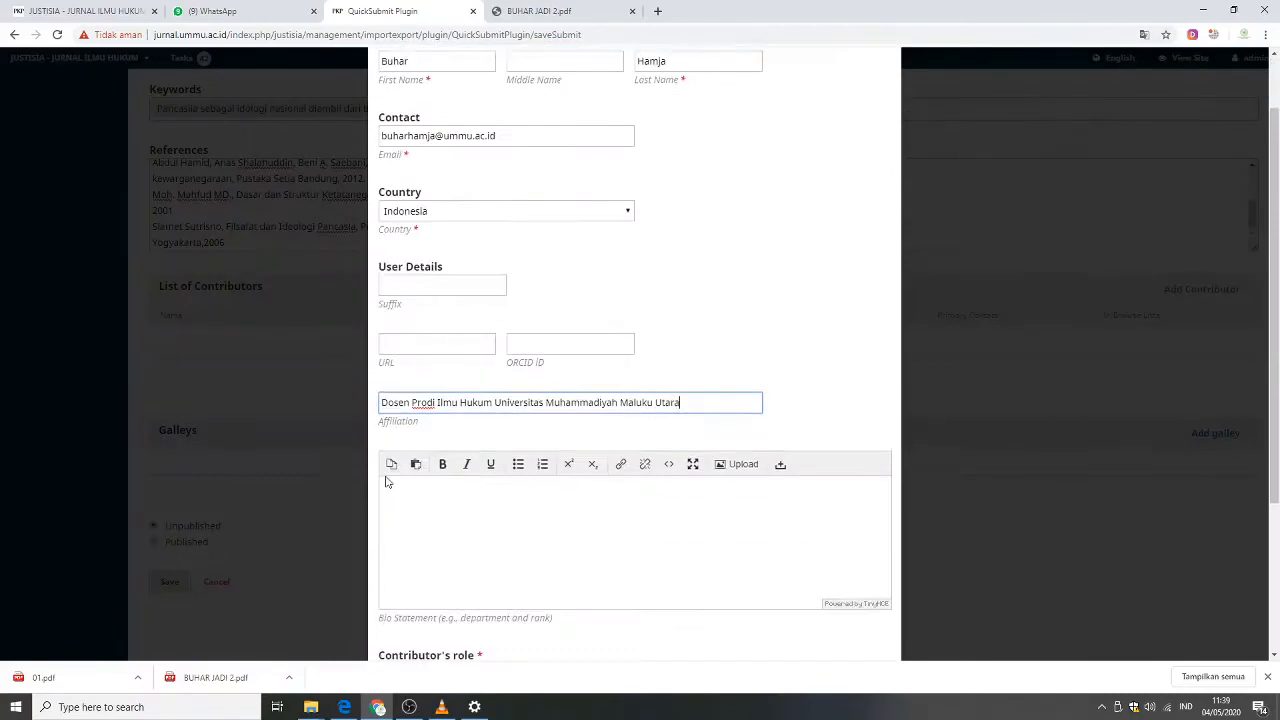
left_click(536, 416)
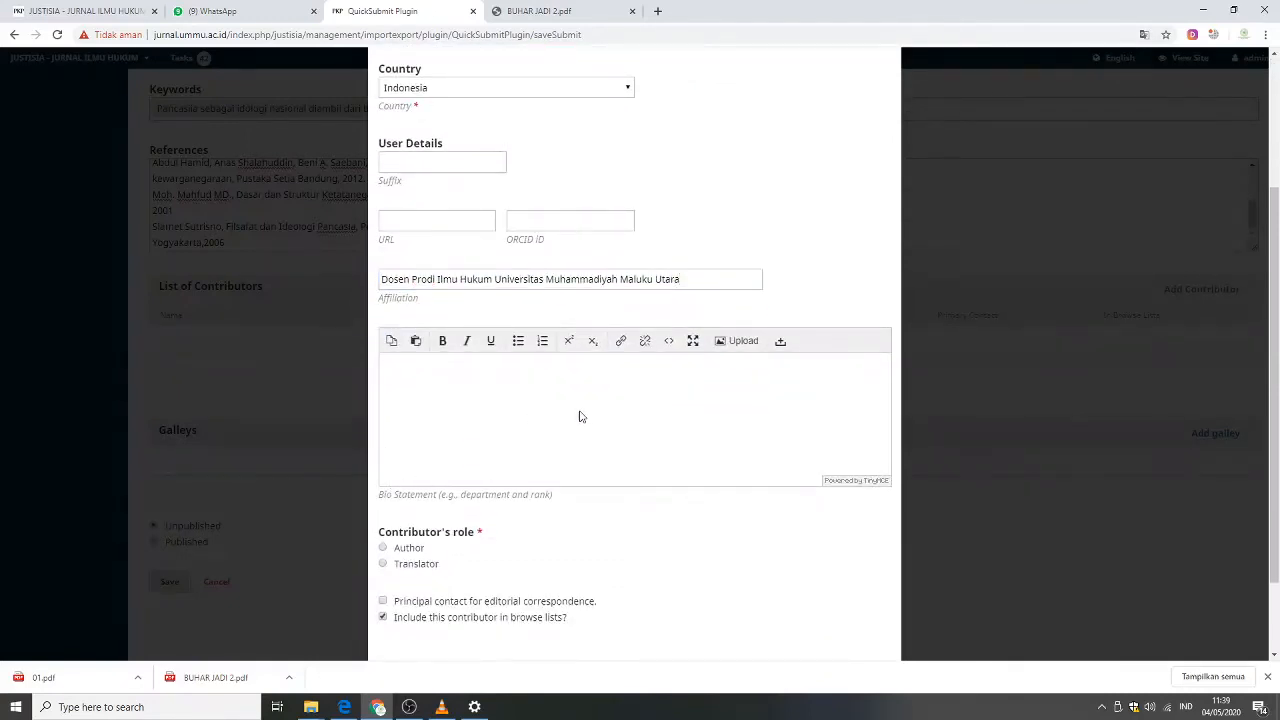
scroll(578, 416, "down", 1)
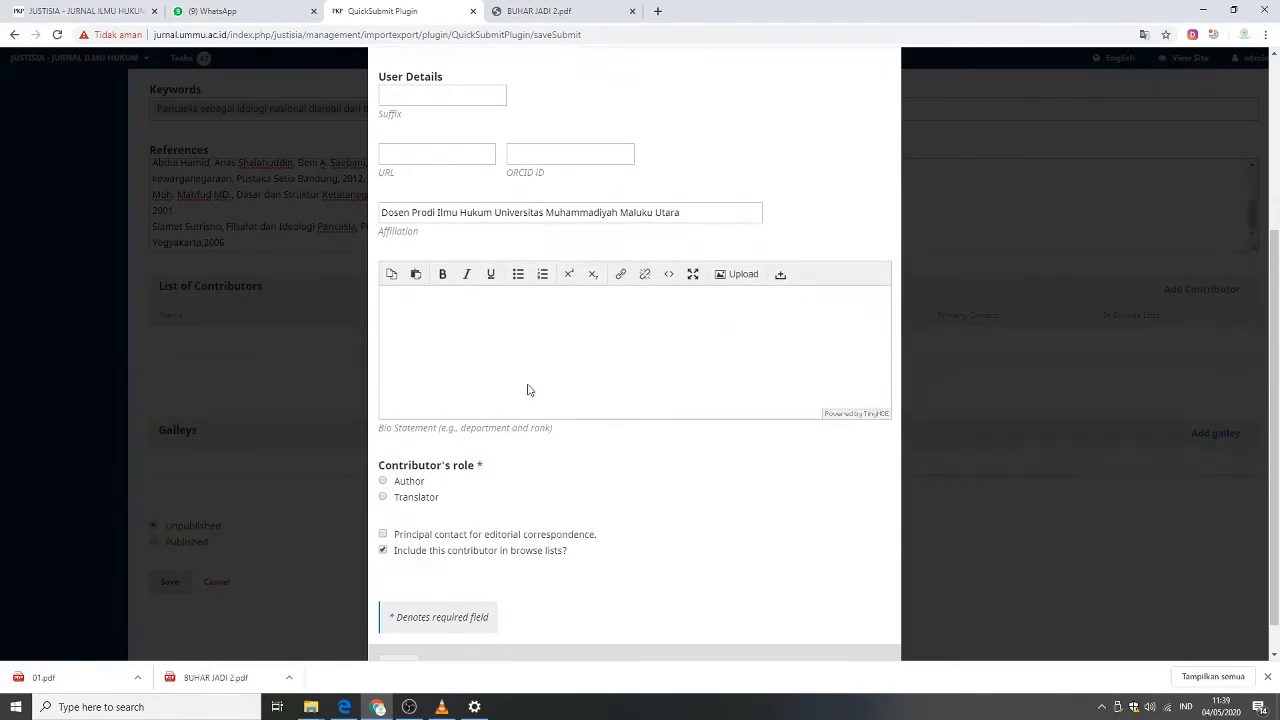
left_click(383, 482)
scroll(670, 472, "down", 1)
left_click(408, 628)
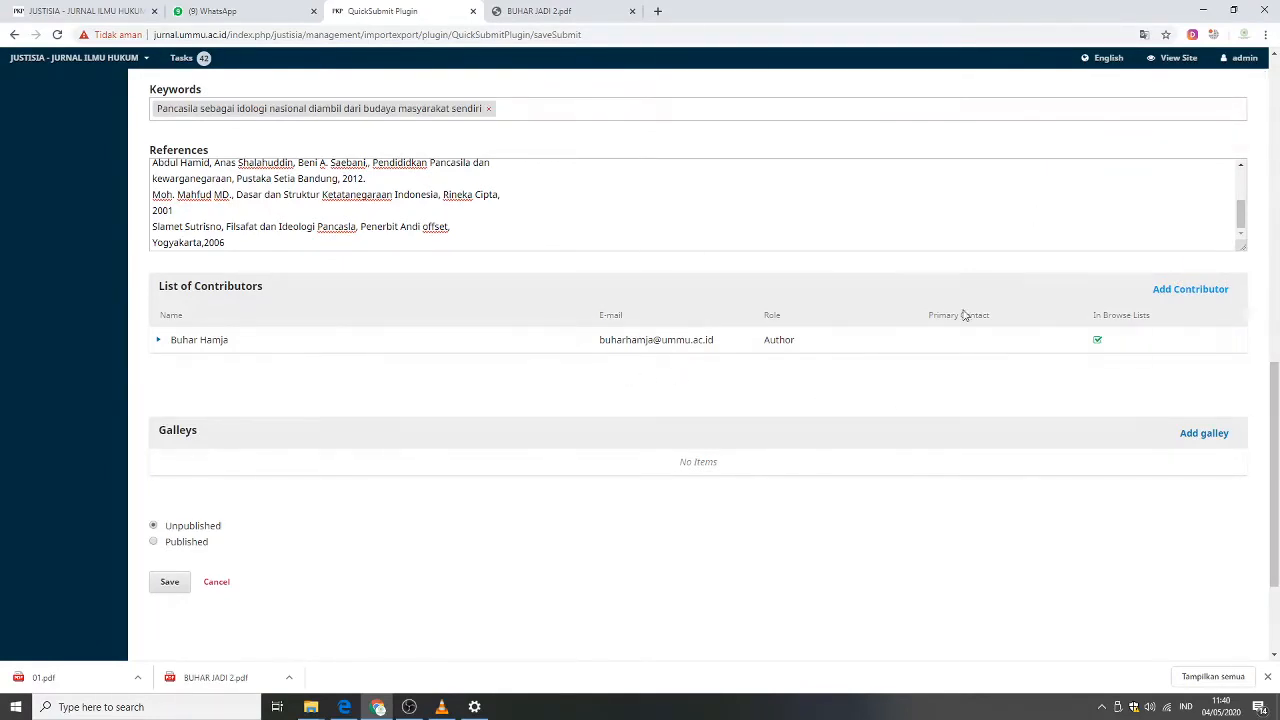
left_click(1180, 291)
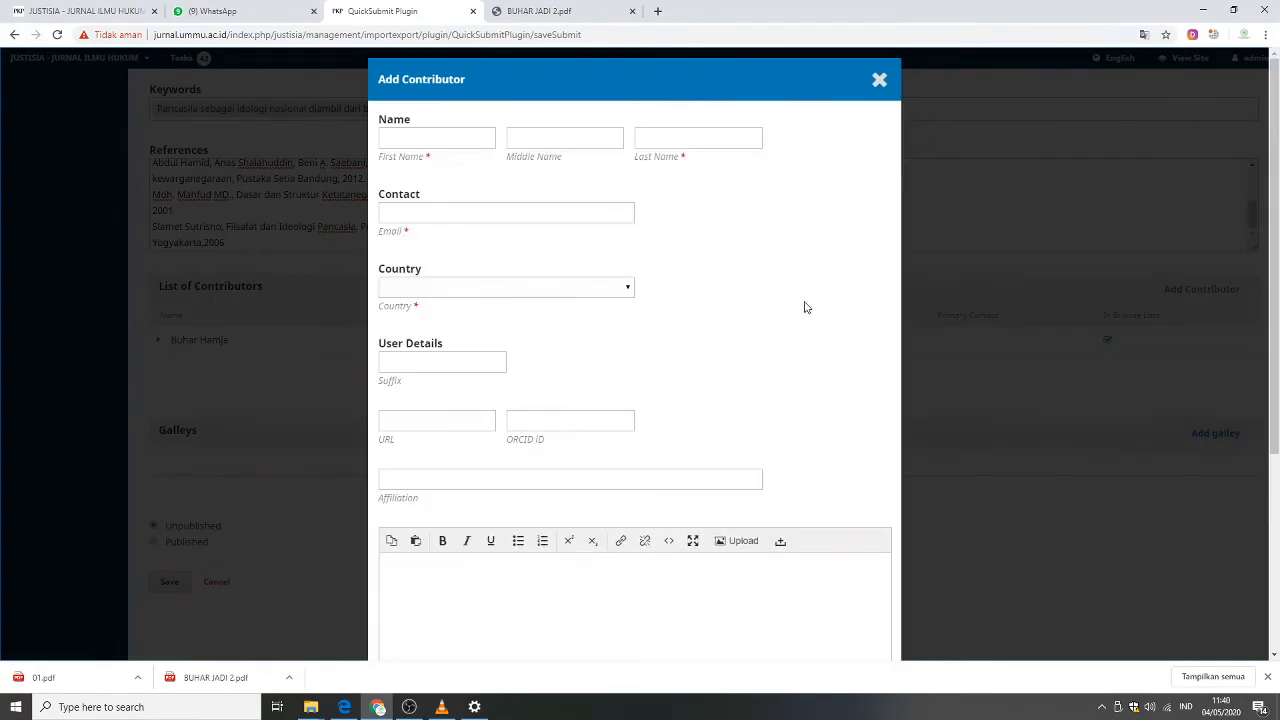
left_click(880, 84)
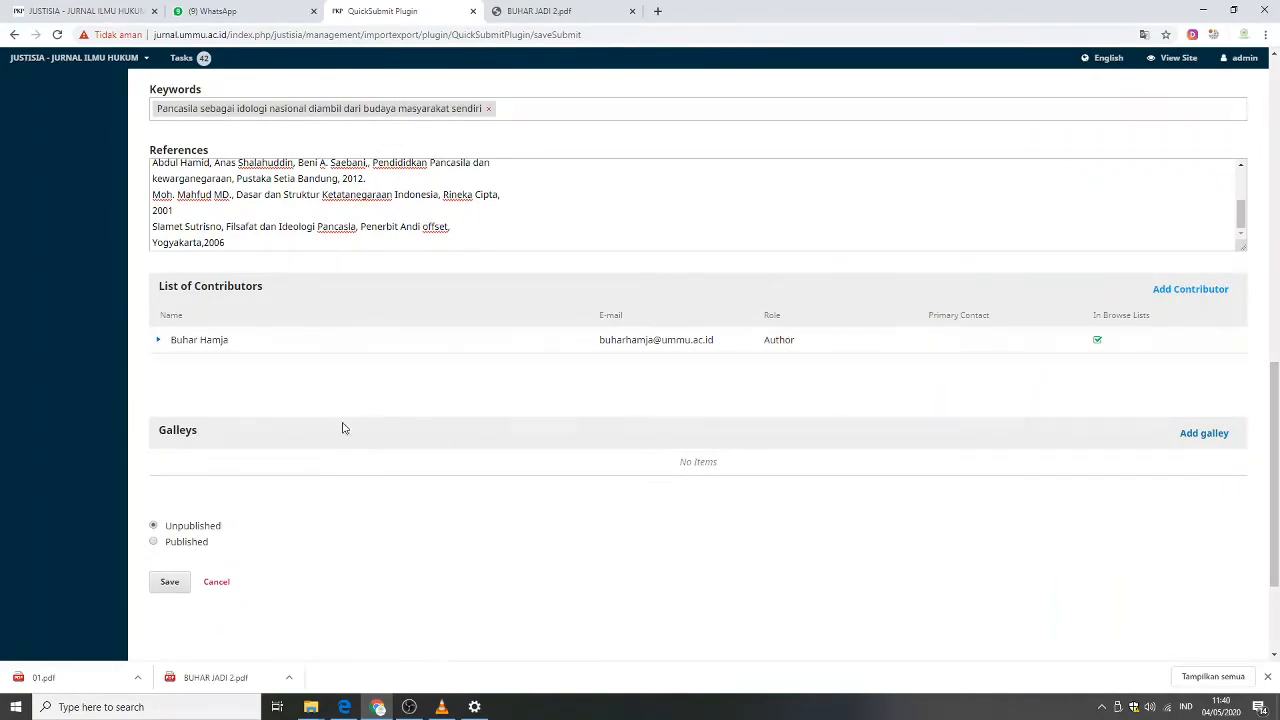
scroll(345, 432, "down", 2)
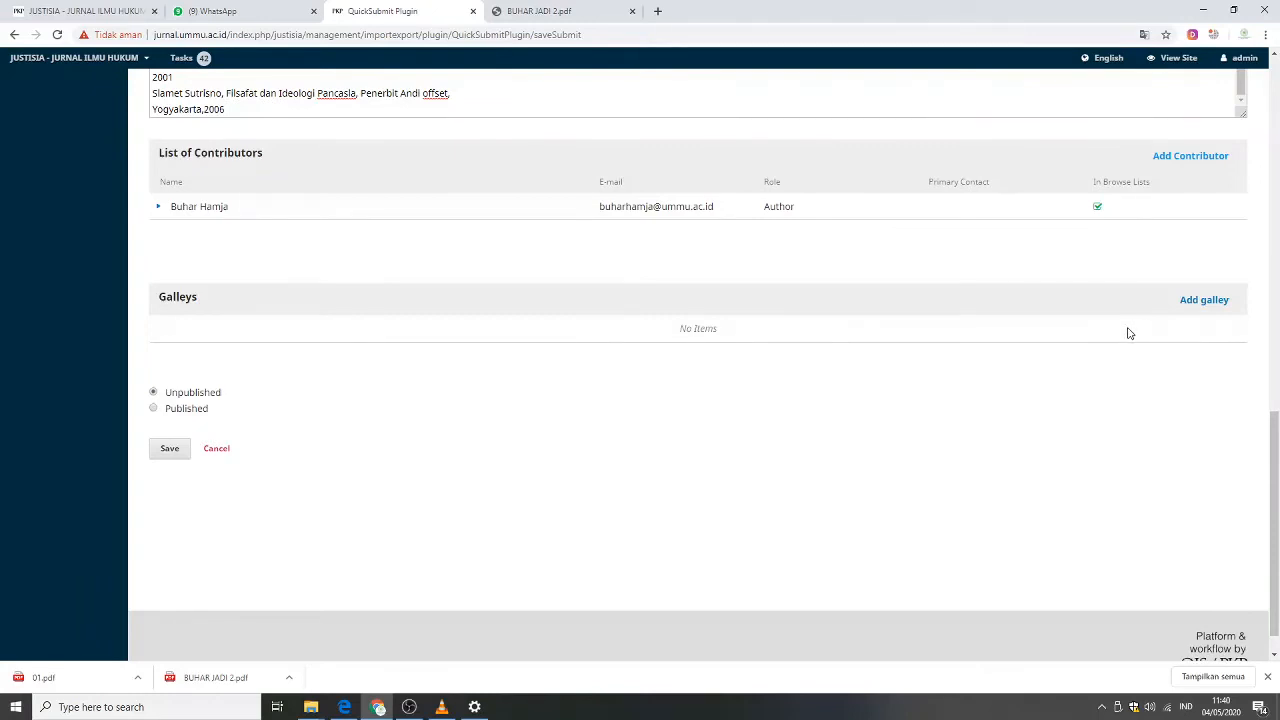
Create a new galley labelled PDF INDONESIA with the language set to English.
left_click(1201, 312)
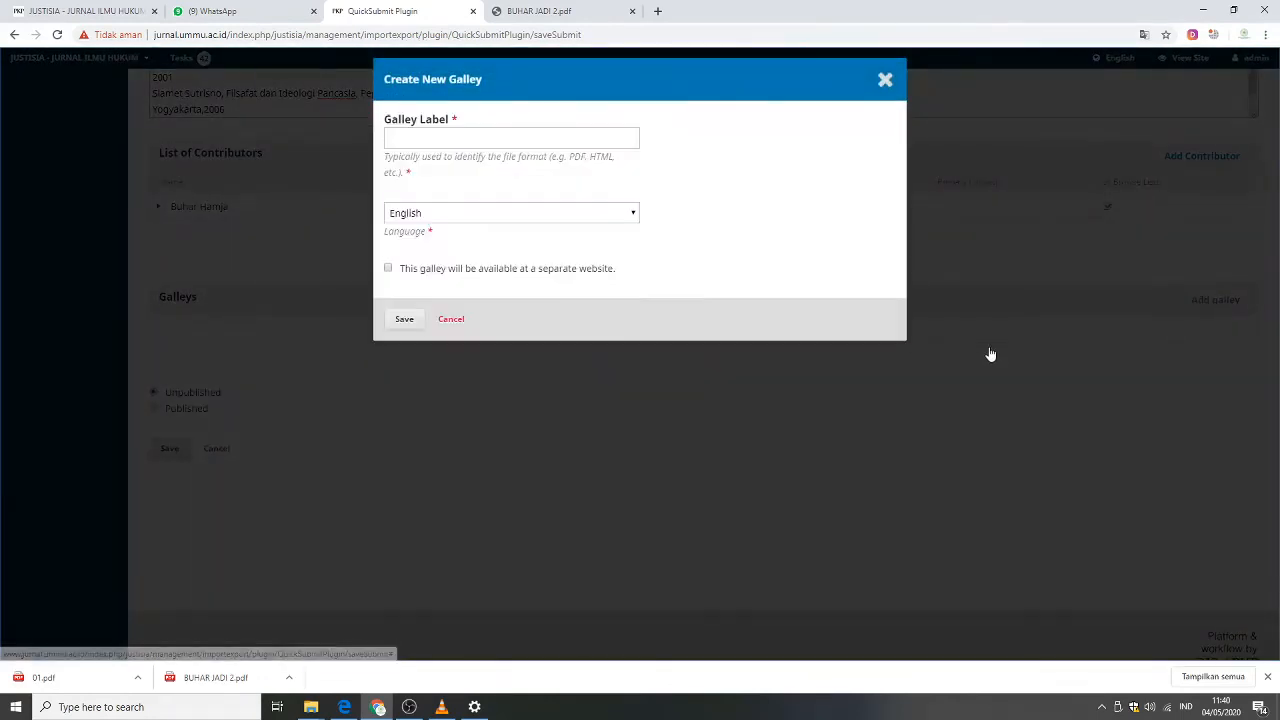
left_click(410, 137)
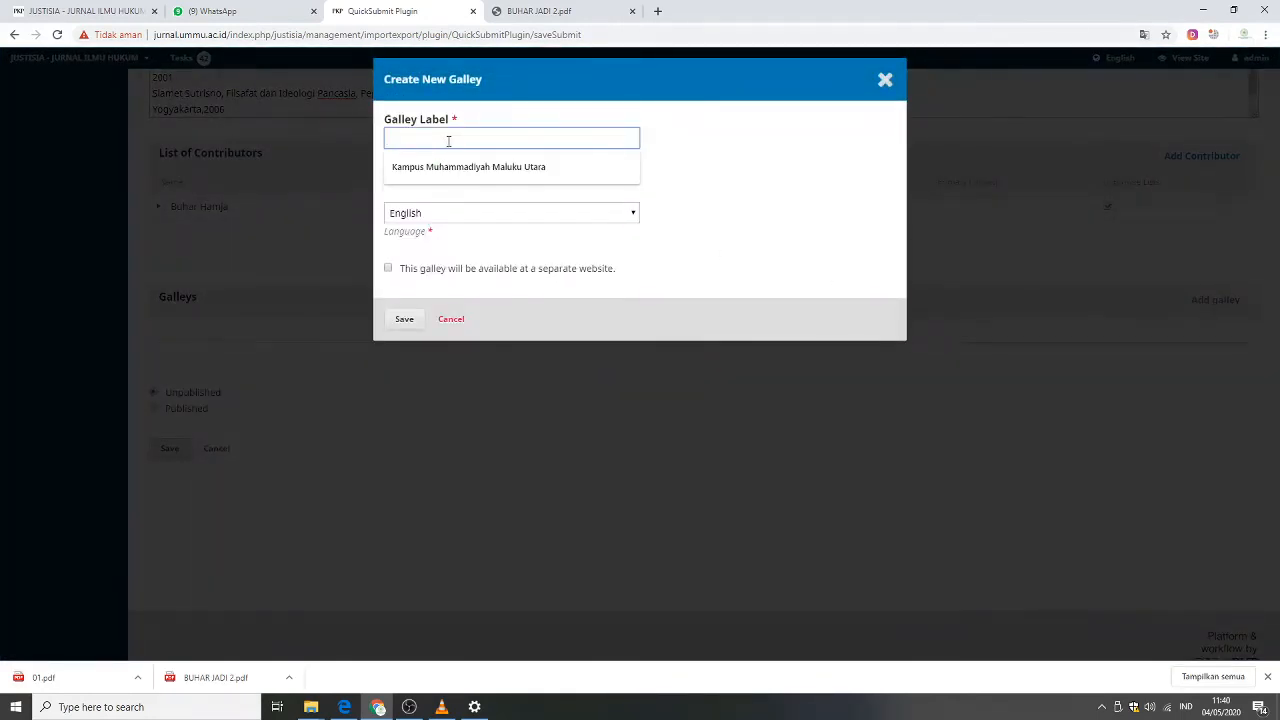
type("PDF")
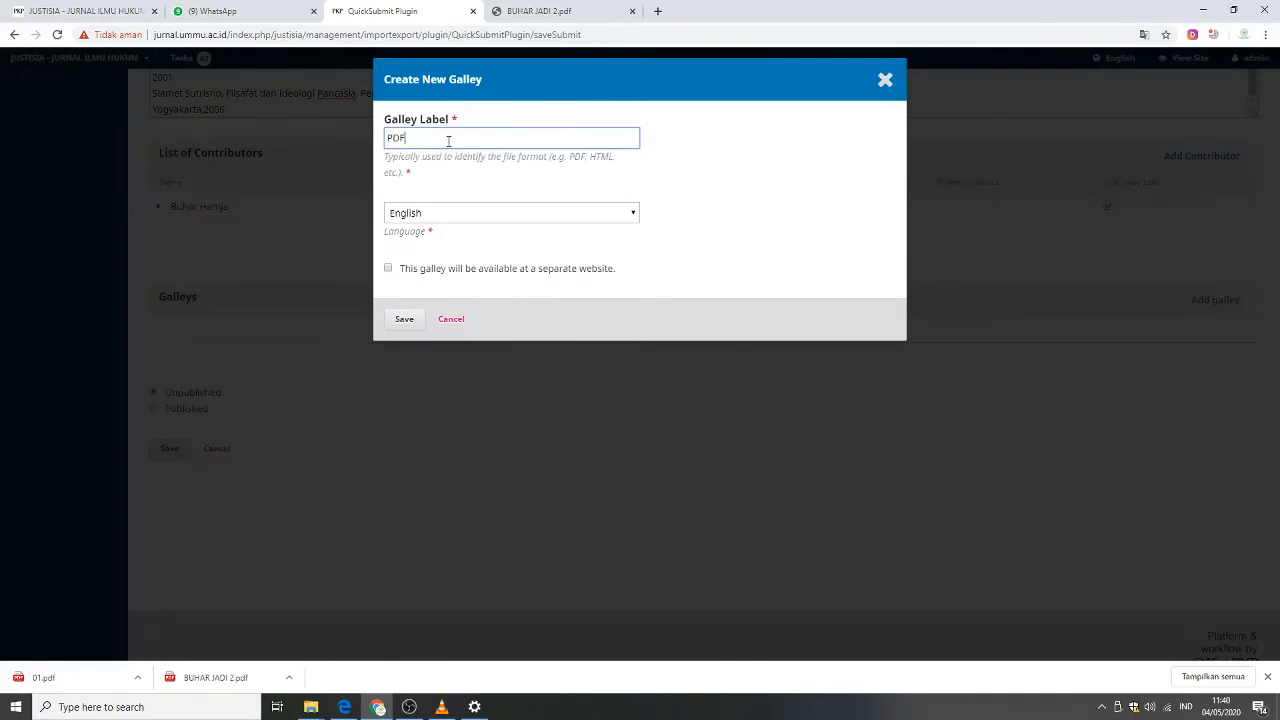
key("Caps_Lock")
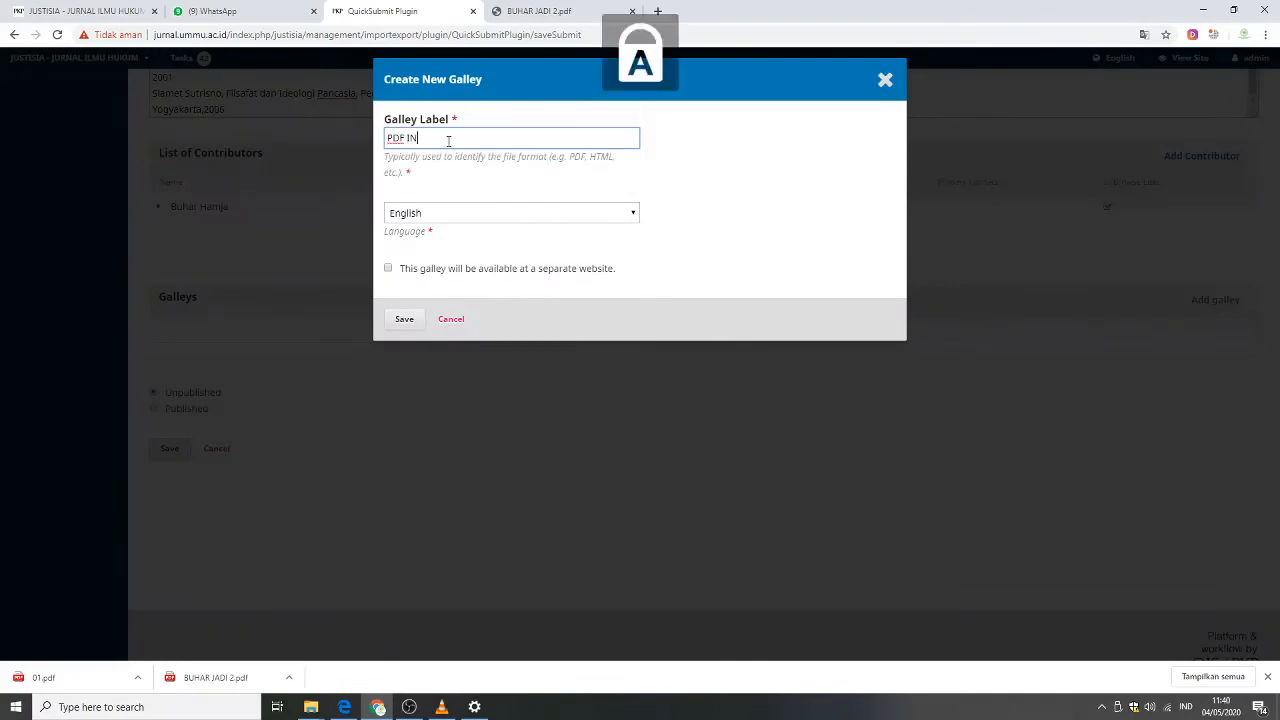
type("INDONES")
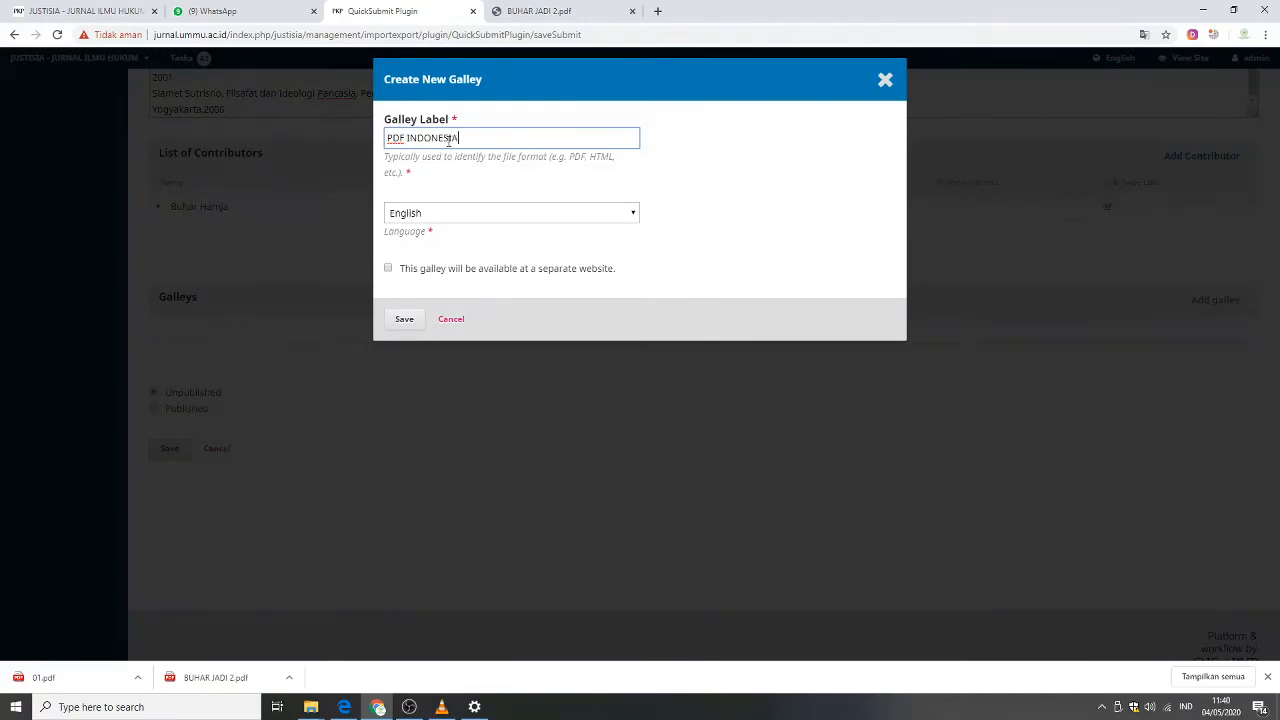
type("IA")
left_click(489, 292)
left_click(506, 218)
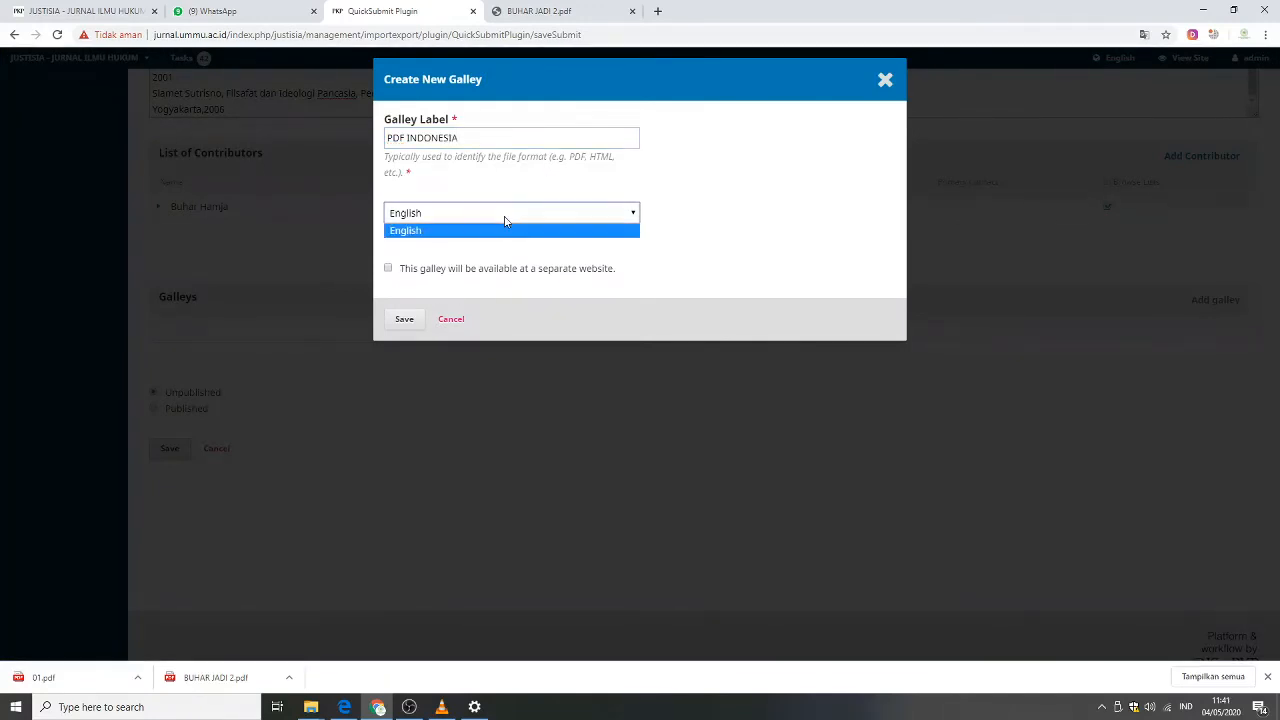
left_click(679, 203)
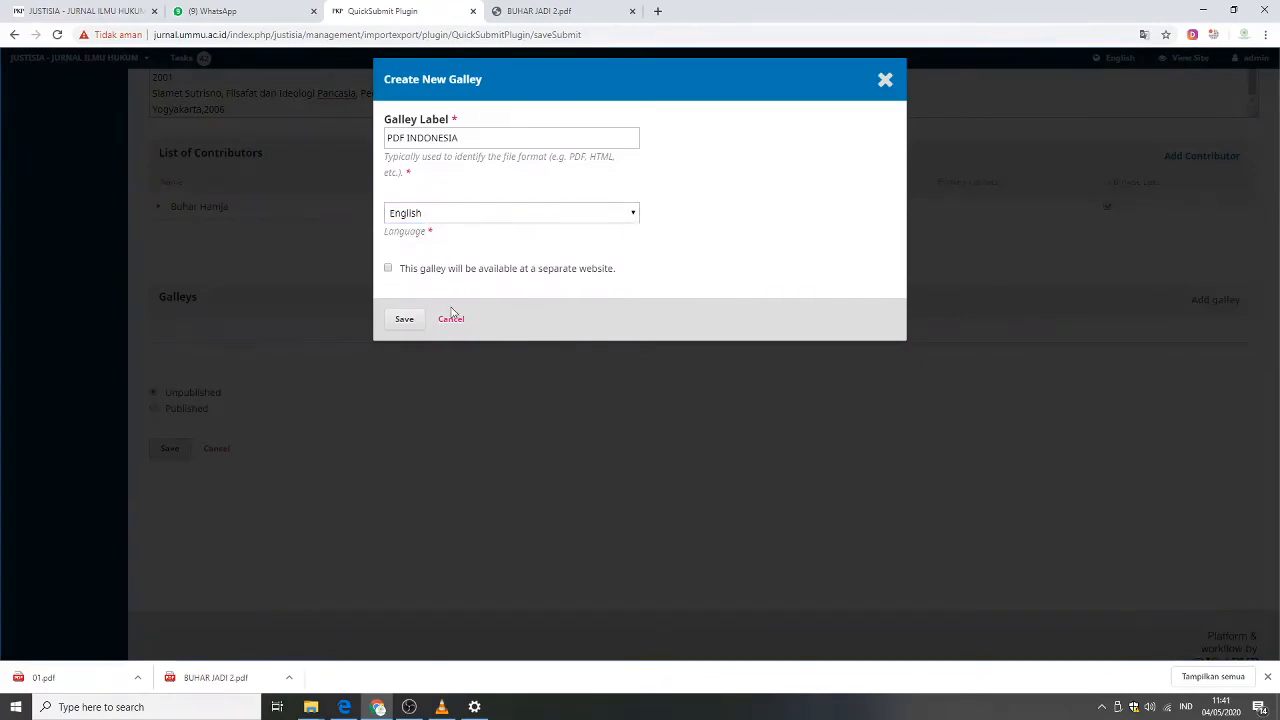
left_click(404, 320)
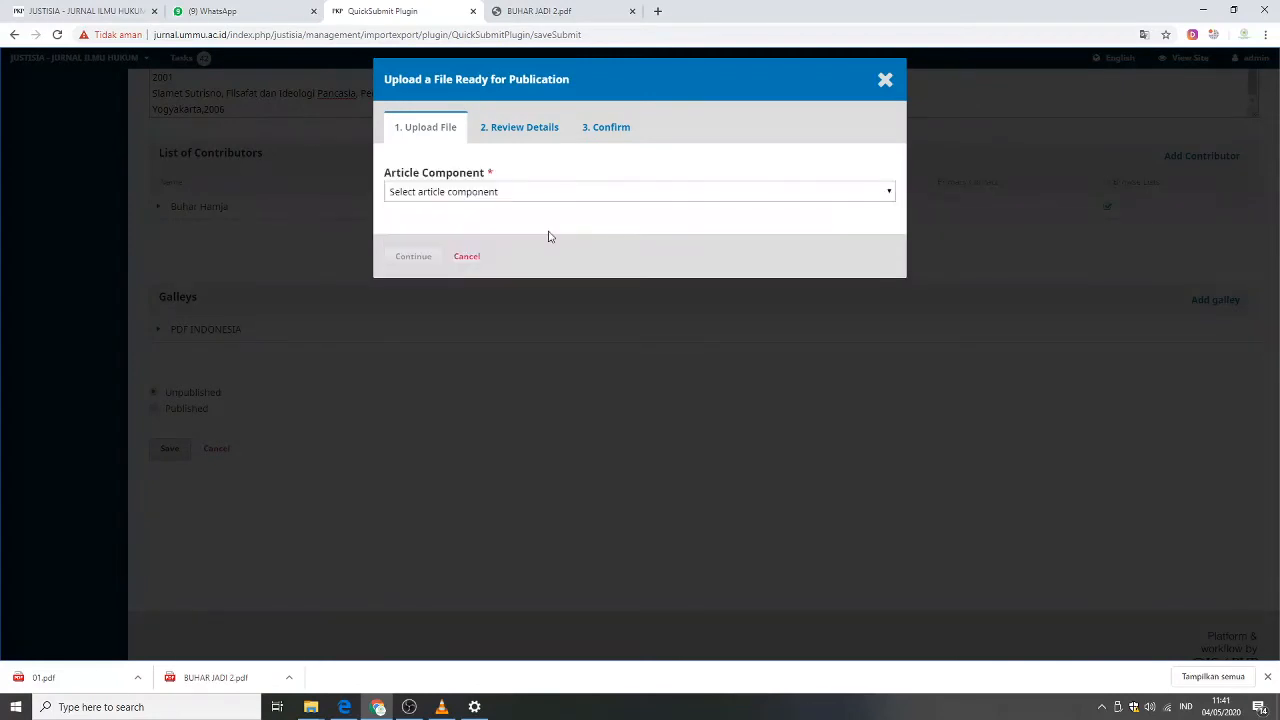
Choose Article Text as the article component and upload BUHAR JADI 2.pdf from the JURNALJUKUM folder on DATA (D:).
left_click(635, 198)
left_click(597, 221)
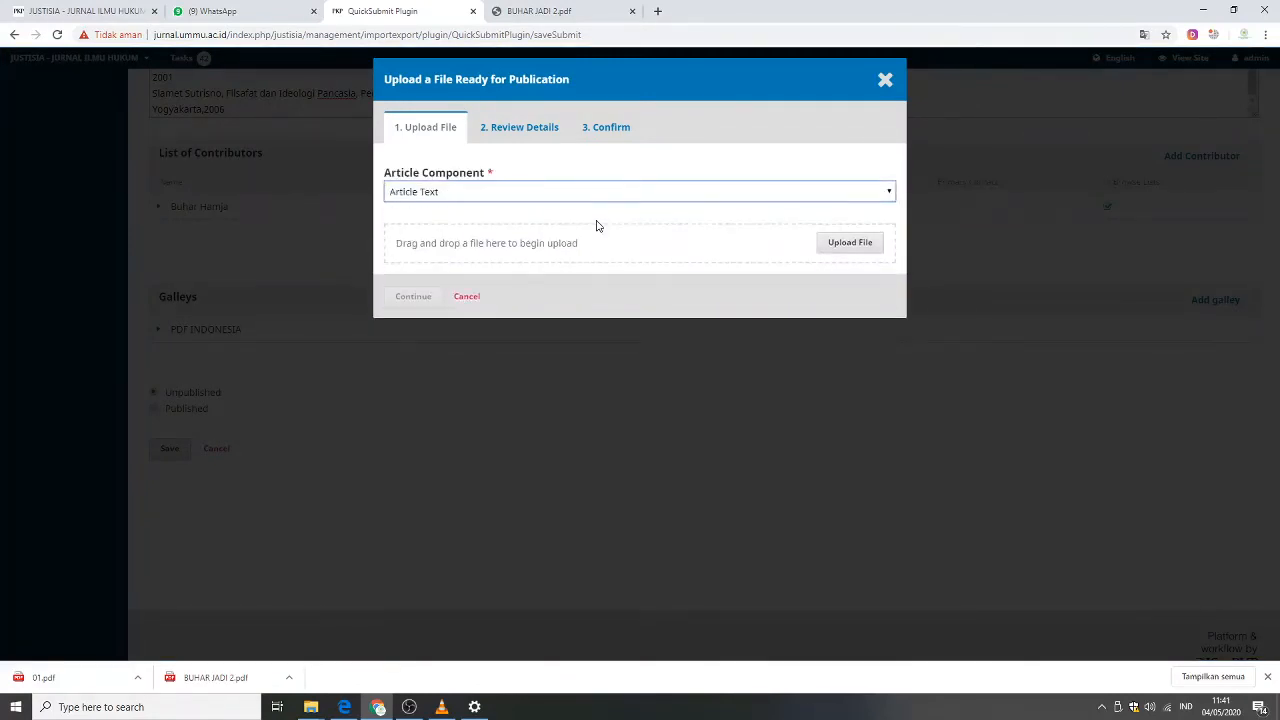
left_click(829, 255)
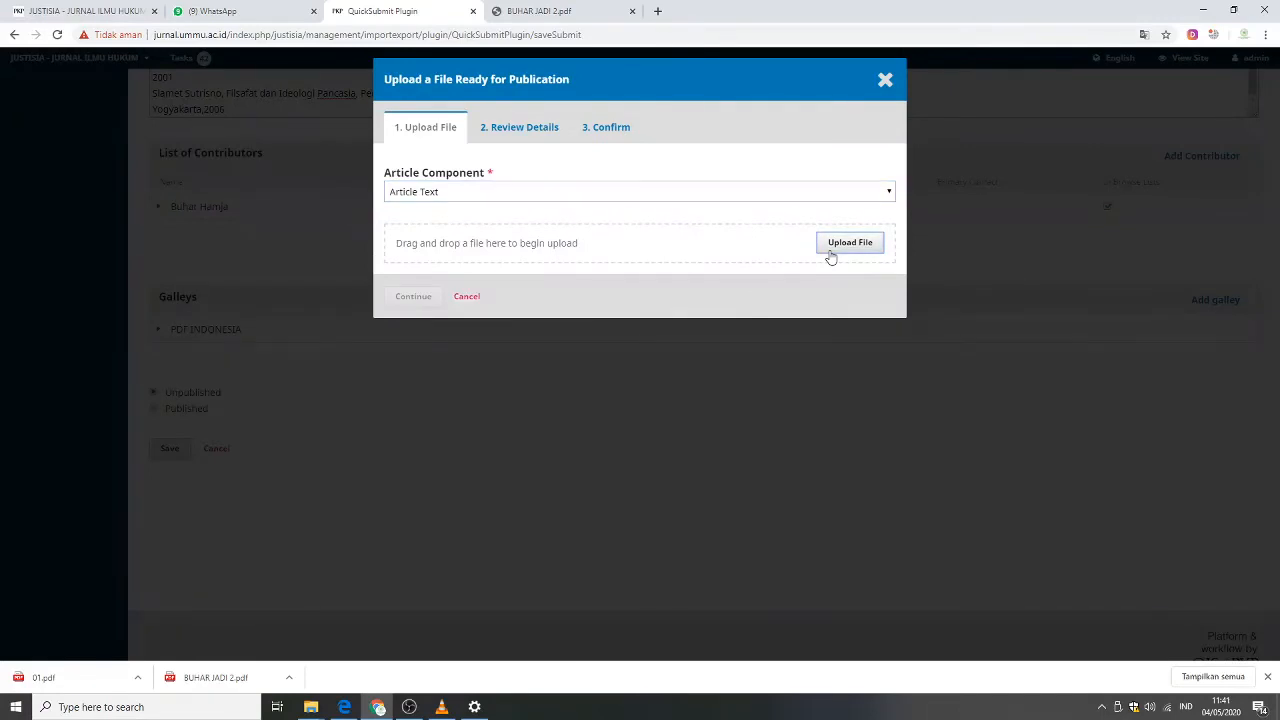
left_click(829, 255)
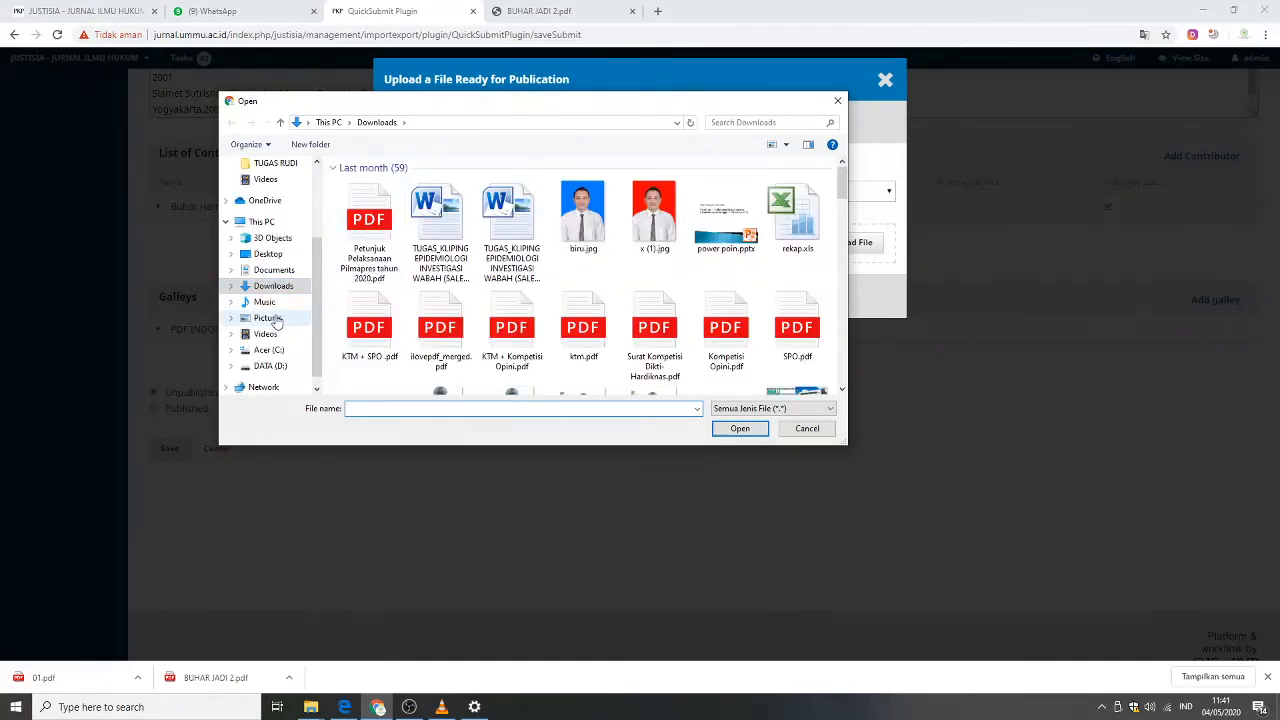
left_click(277, 320)
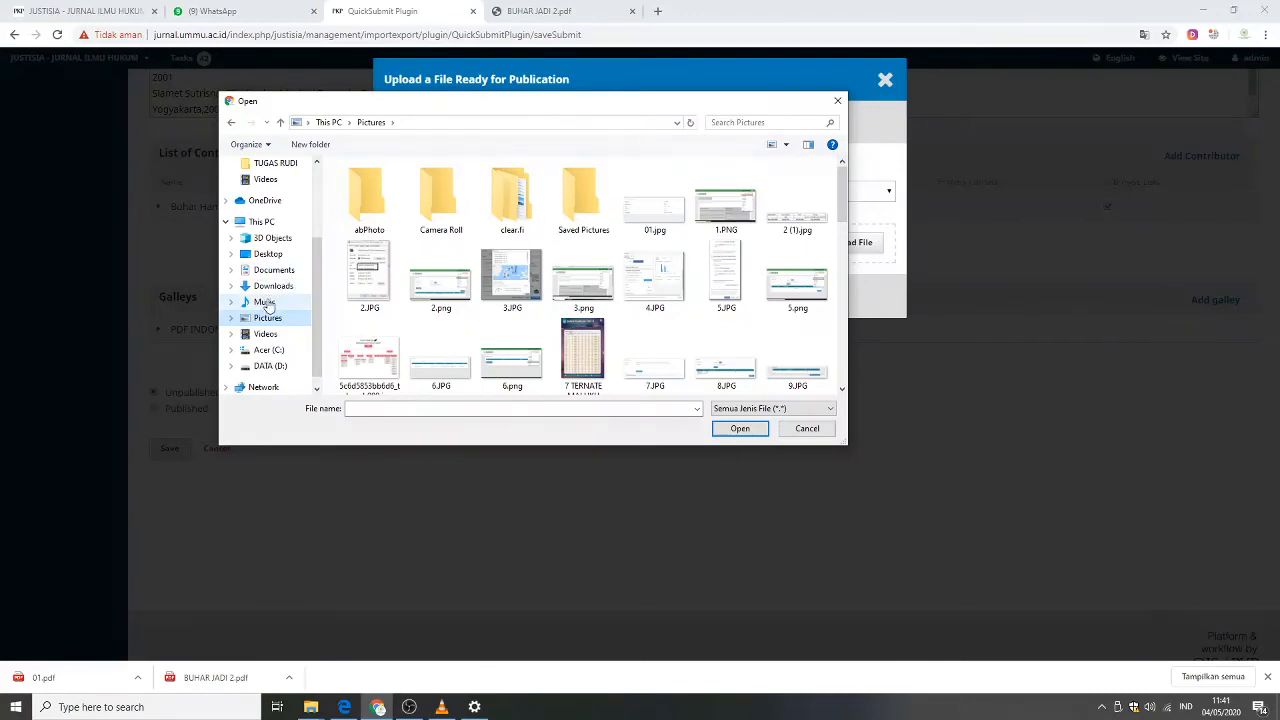
left_click(277, 333)
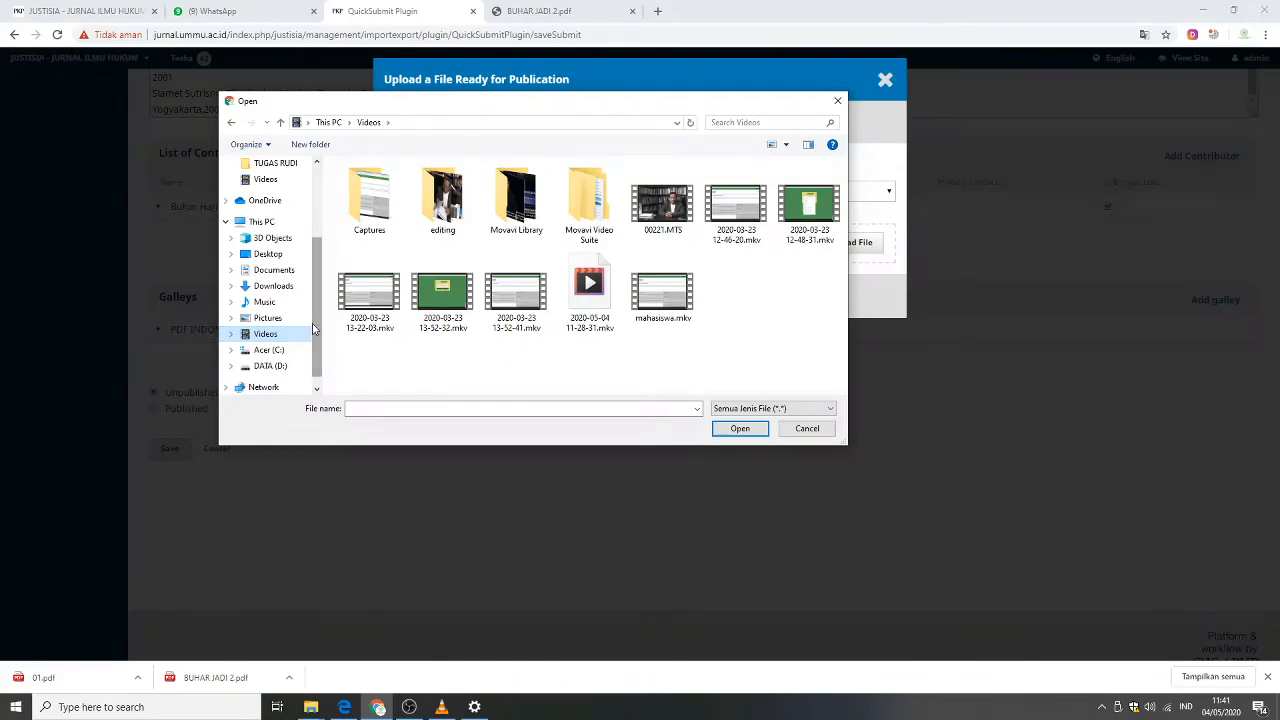
left_click(280, 367)
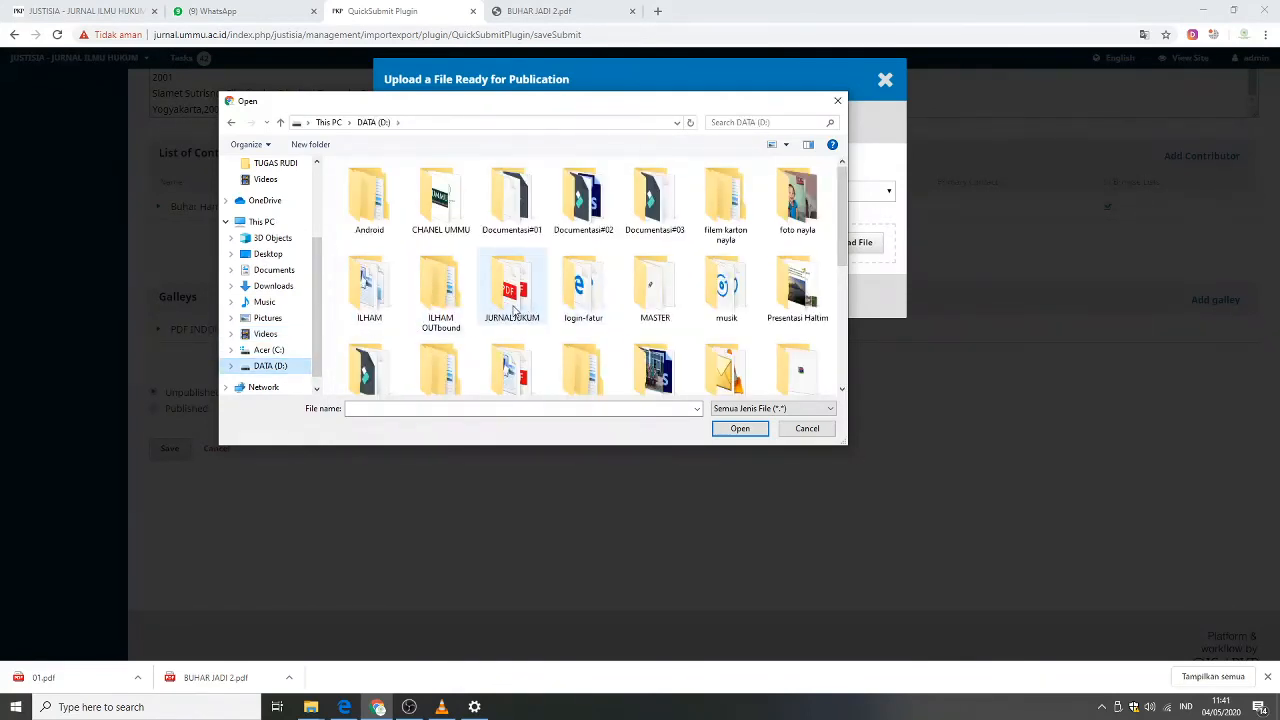
double_click(515, 311)
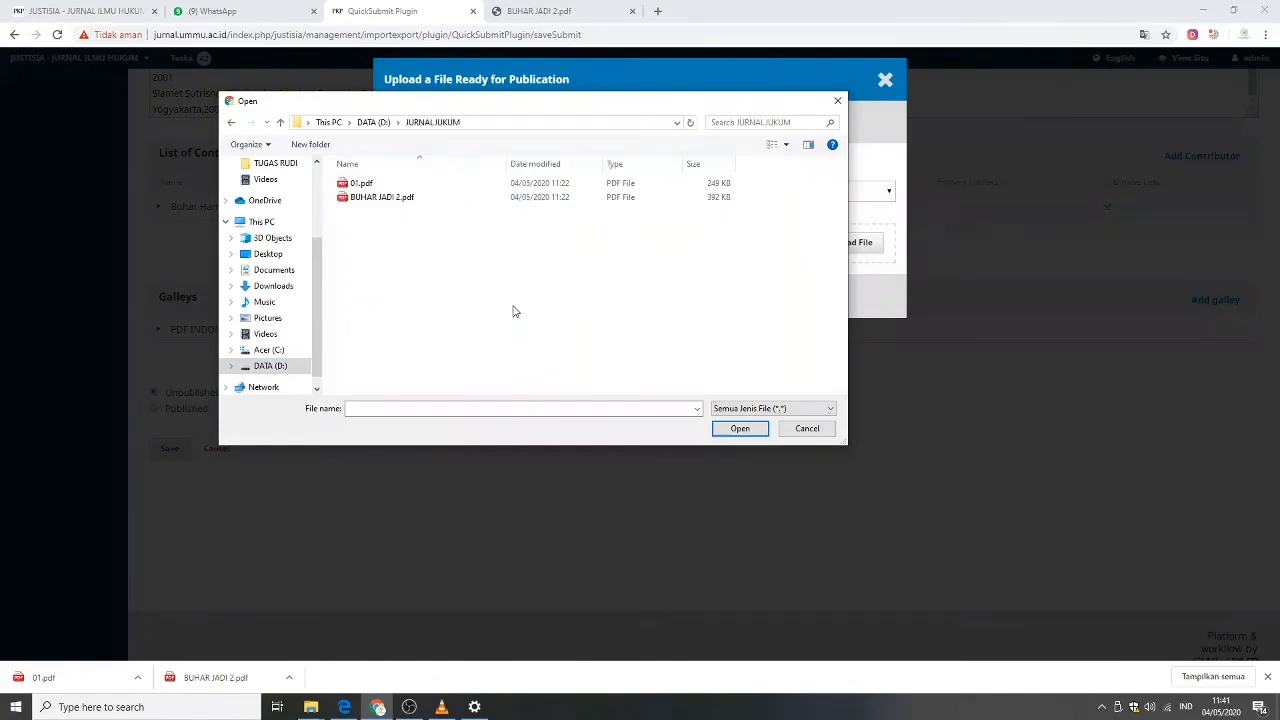
left_click(395, 205)
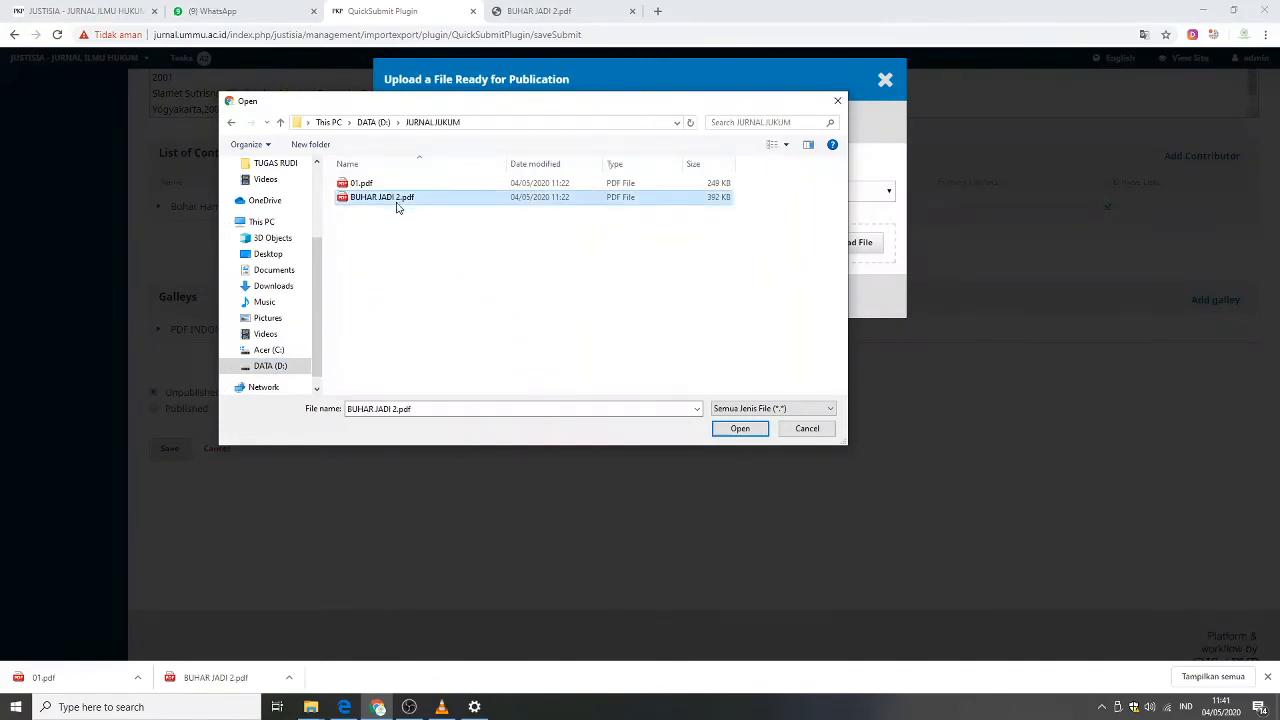
left_click(740, 428)
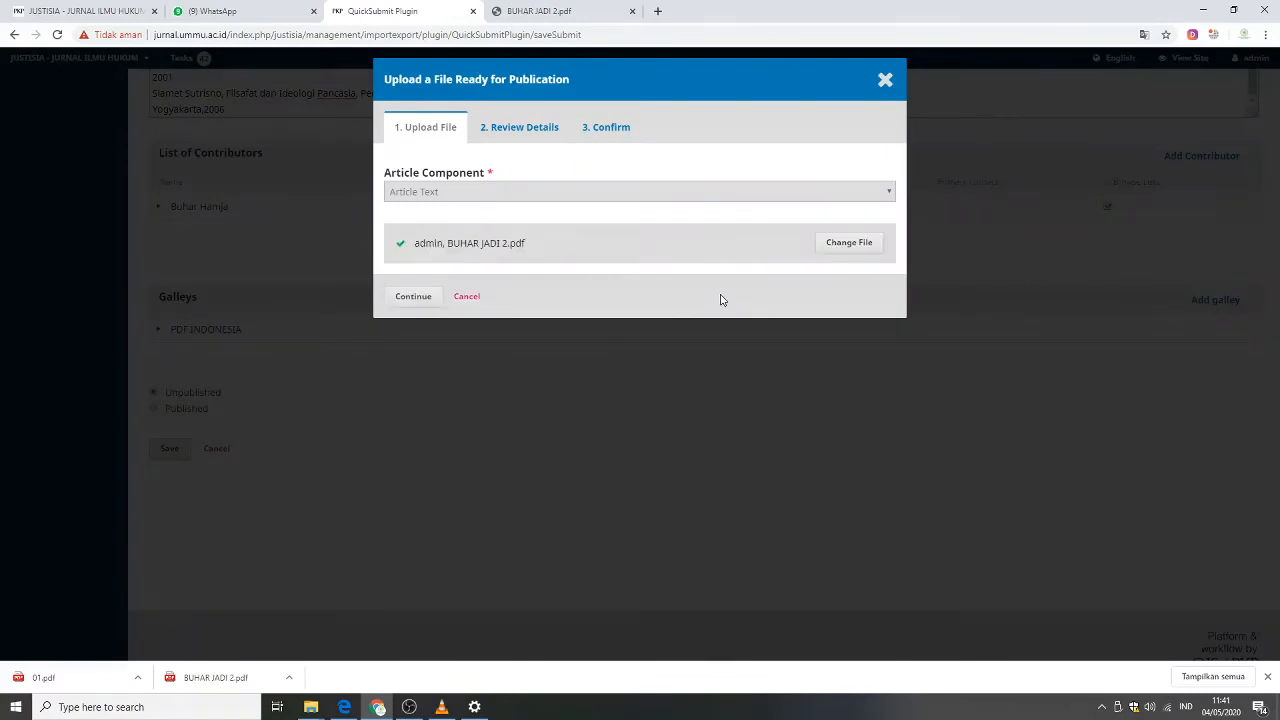
Continue through the review and confirm stages to complete the galley file upload.
left_click(404, 301)
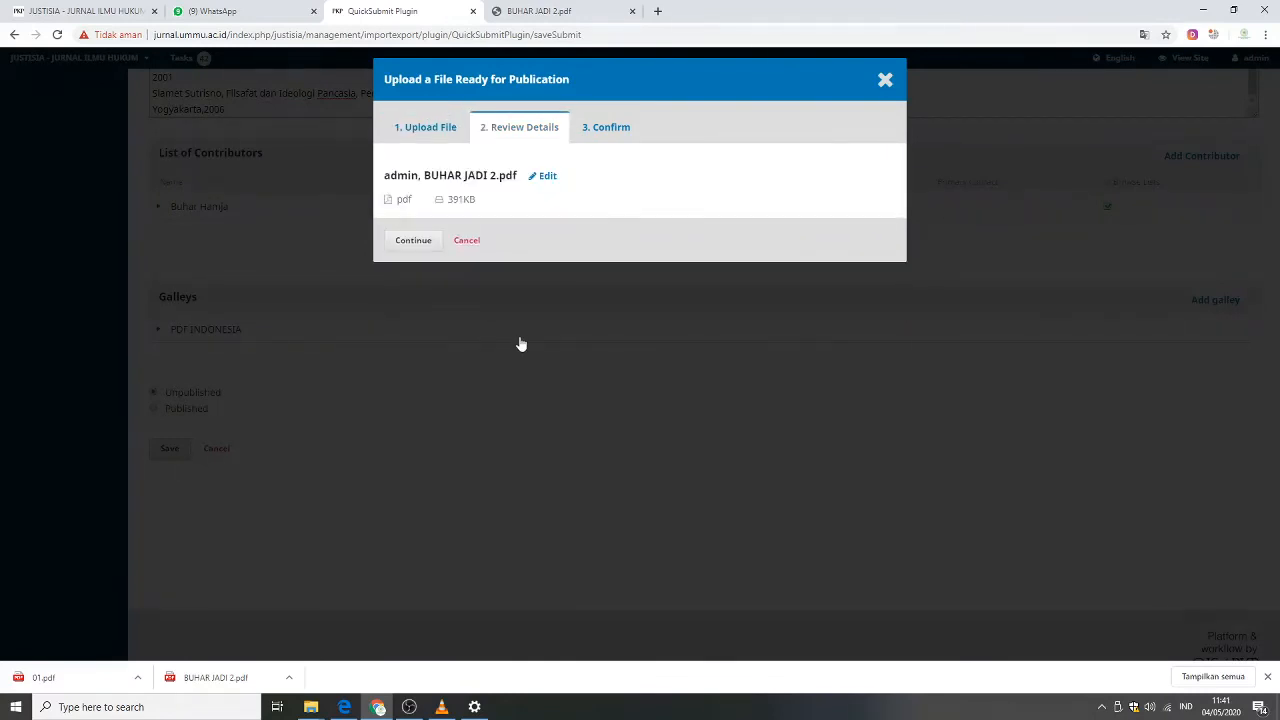
left_click(416, 244)
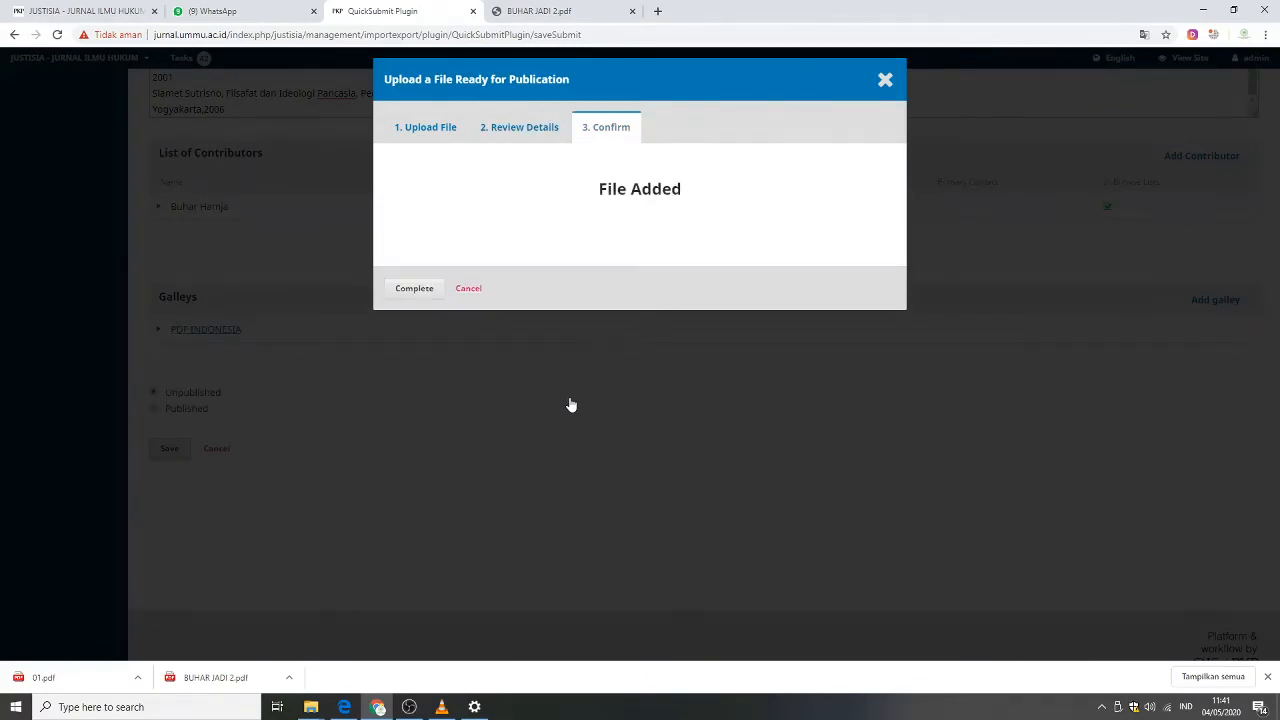
left_click(414, 290)
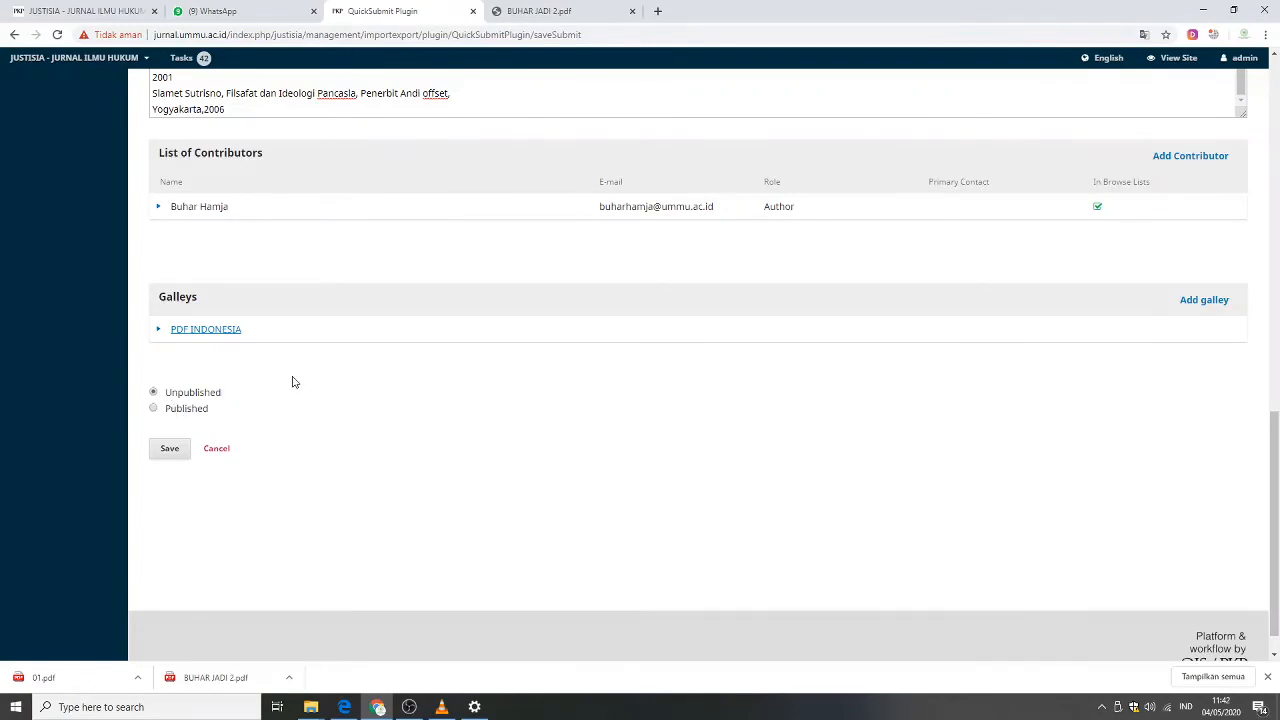
Mark the article as Published and schedule it in Vol 3 No 9 (2017): Justisia, Vol. 3 No. 9, Juni 2017.
left_click(154, 410)
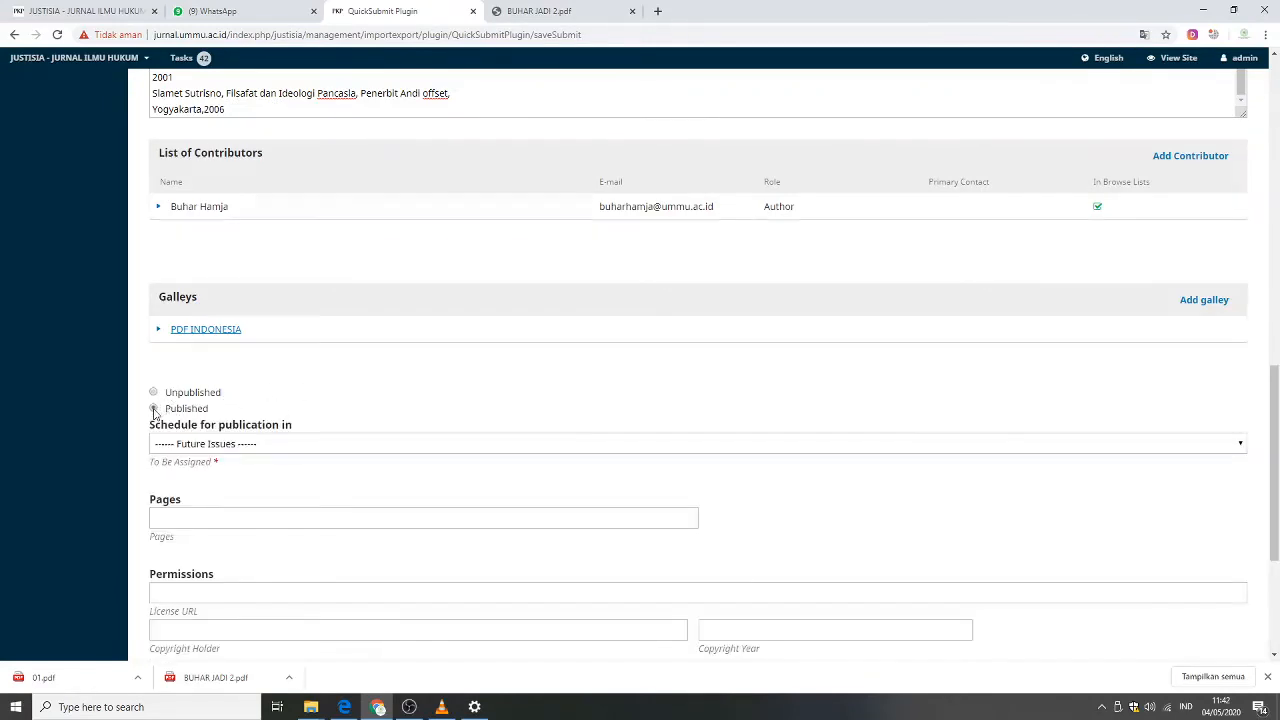
left_click(460, 449)
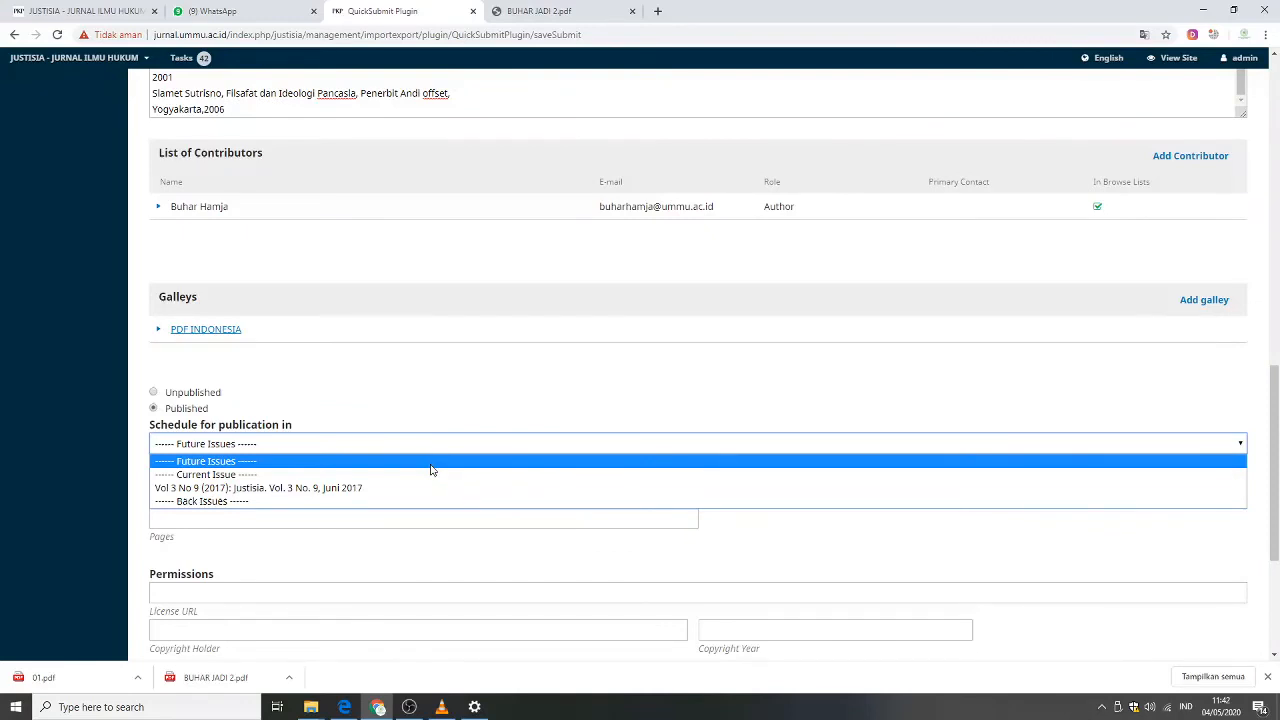
left_click(228, 488)
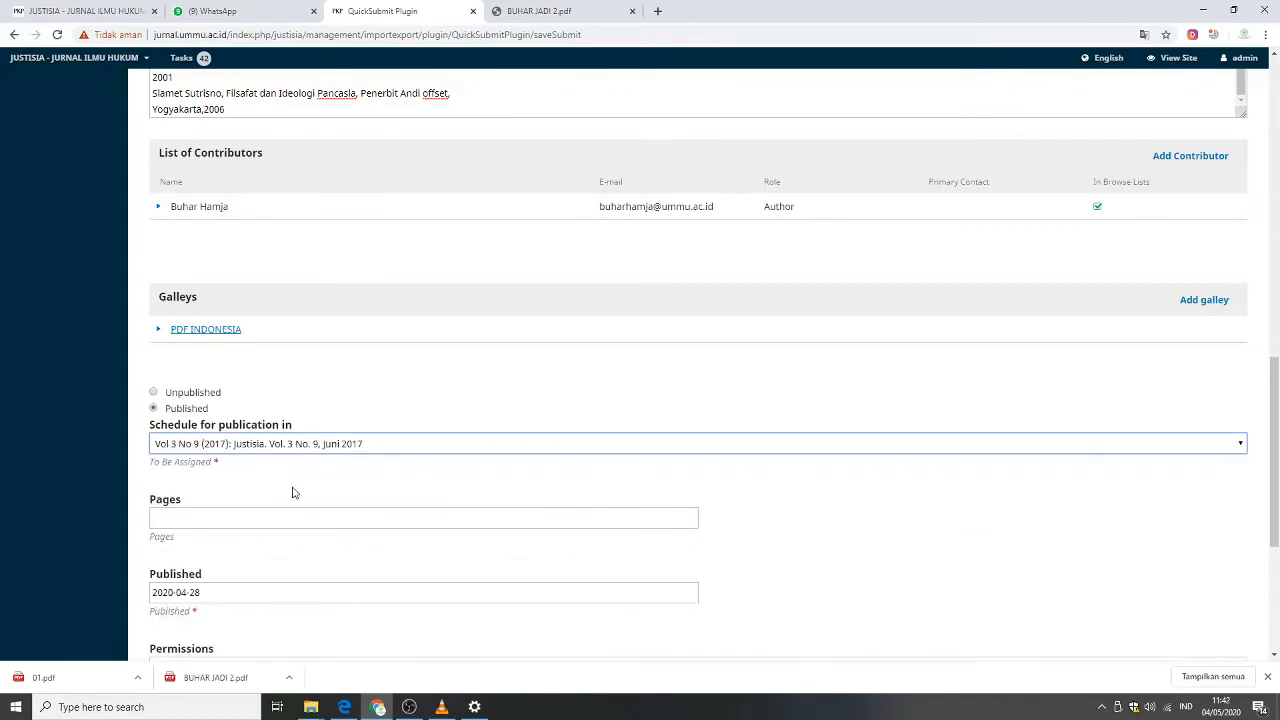
Enter the page range 11-20 after checking the pages in the article PDF.
left_click(607, 517)
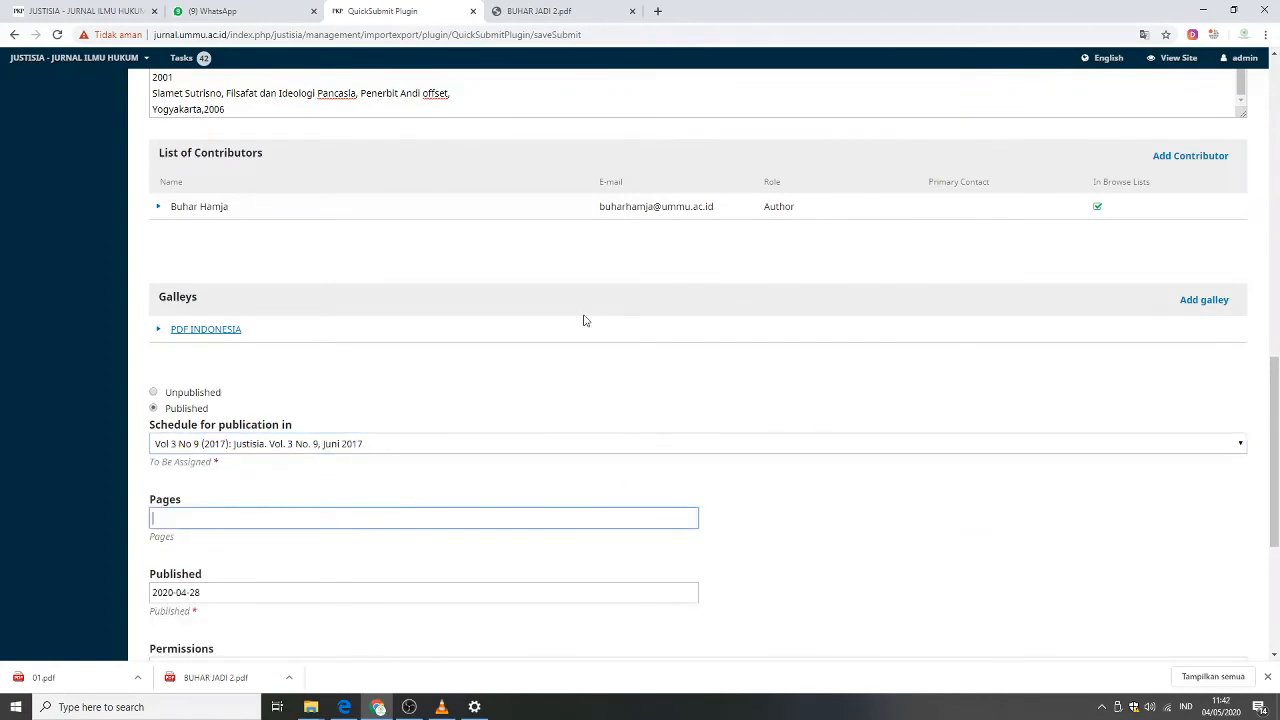
left_click(541, 10)
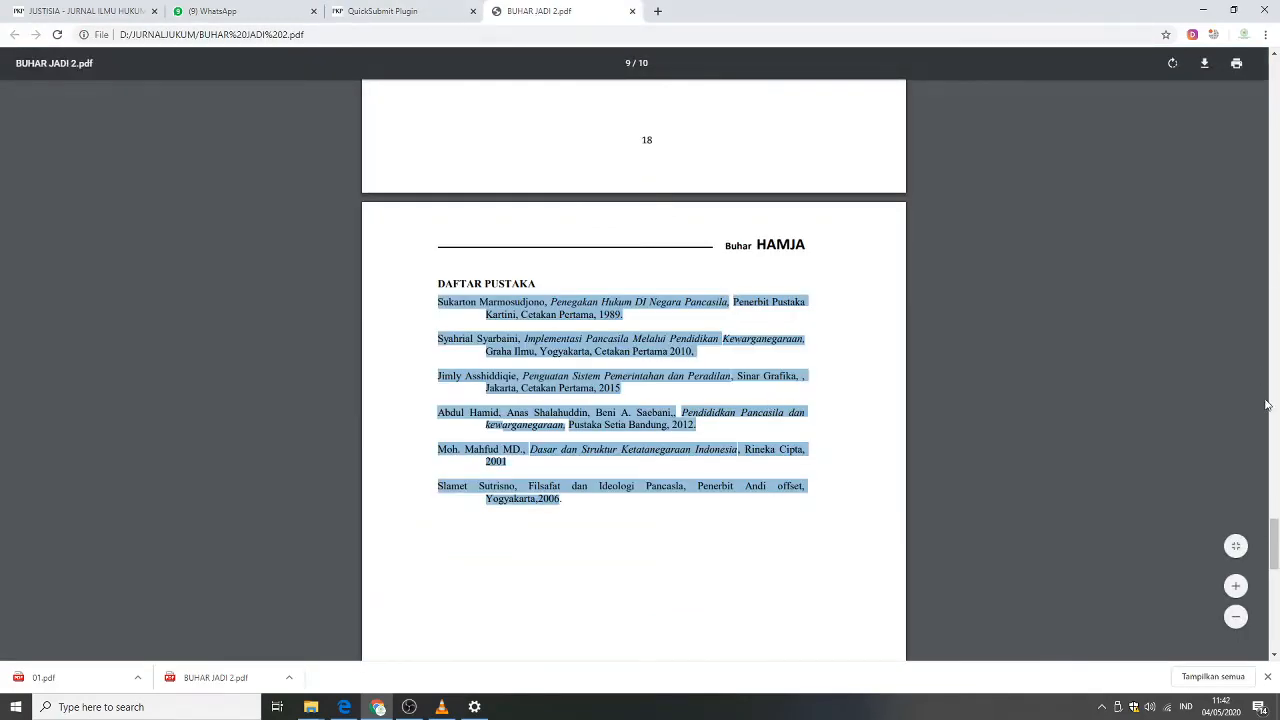
mouse_move(1274, 542)
left_mouse_down()
mouse_move(1275, 625)
mouse_move(1275, 60)
mouse_move(1276, 630)
mouse_move(1272, 560)
left_mouse_up()
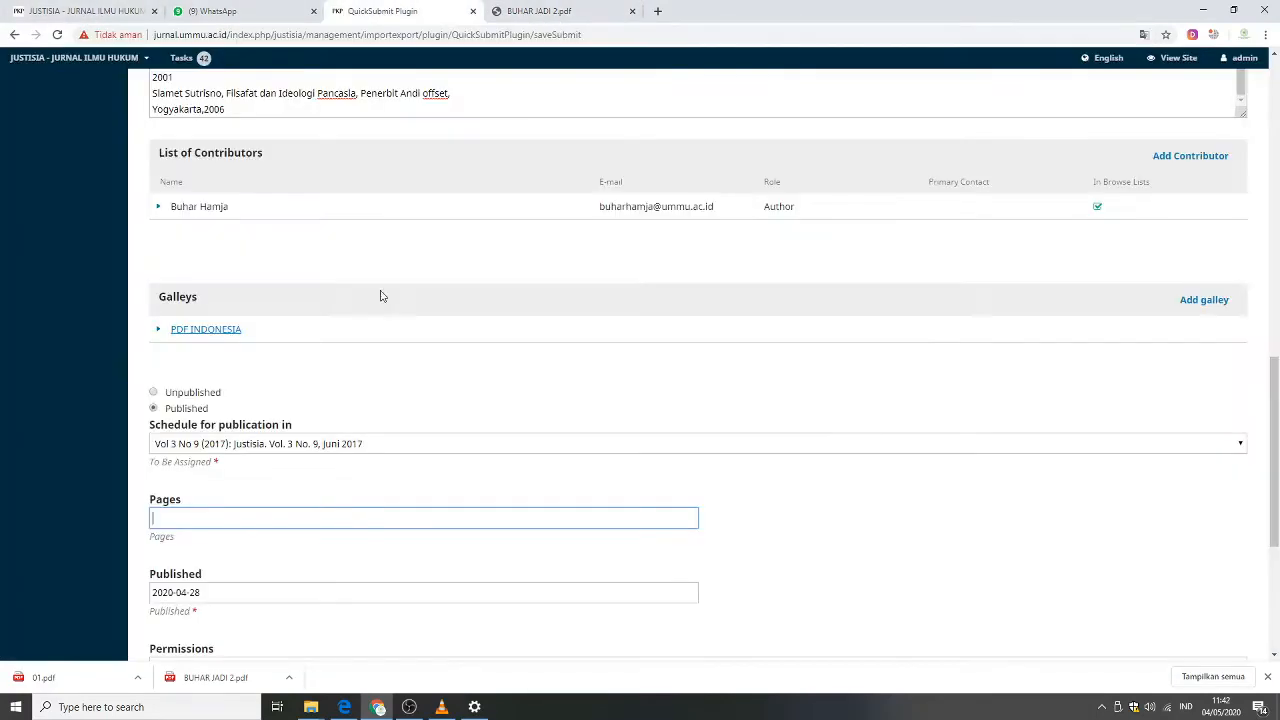
left_click(378, 12)
scroll(1272, 403, "down", 2)
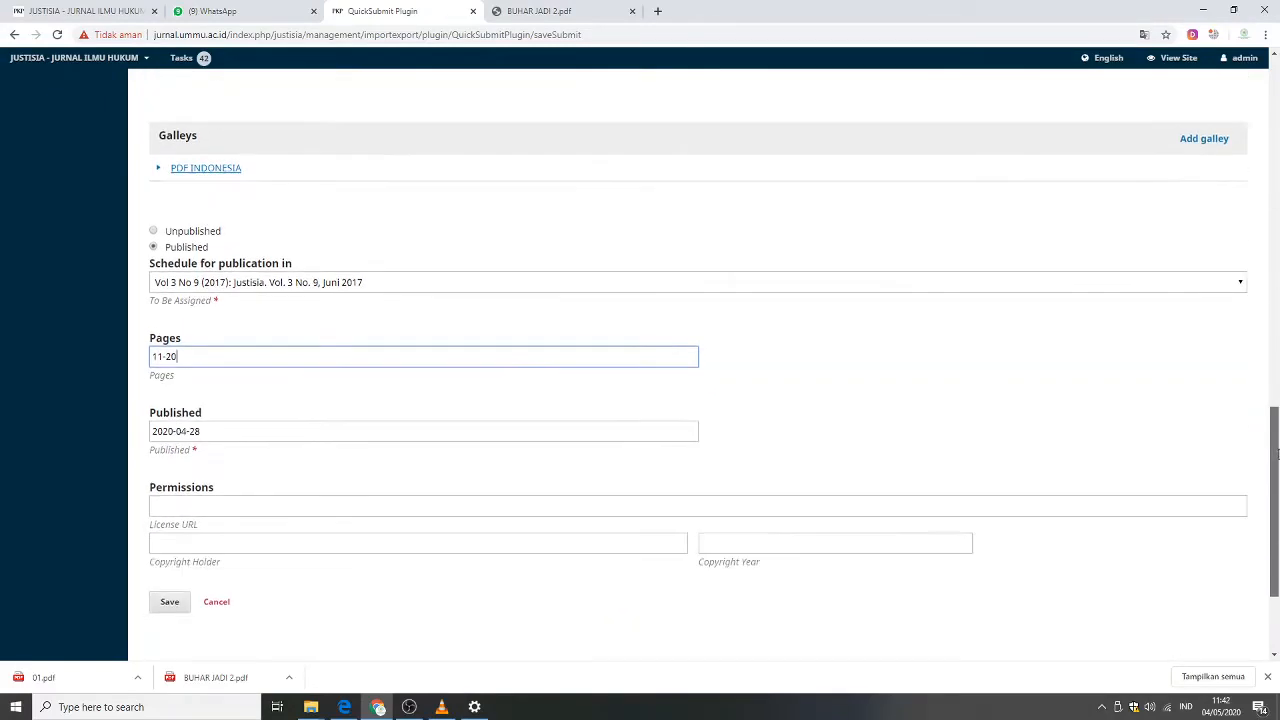
Set the article's published date to 2017-06-01 using the date picker.
left_click(444, 416)
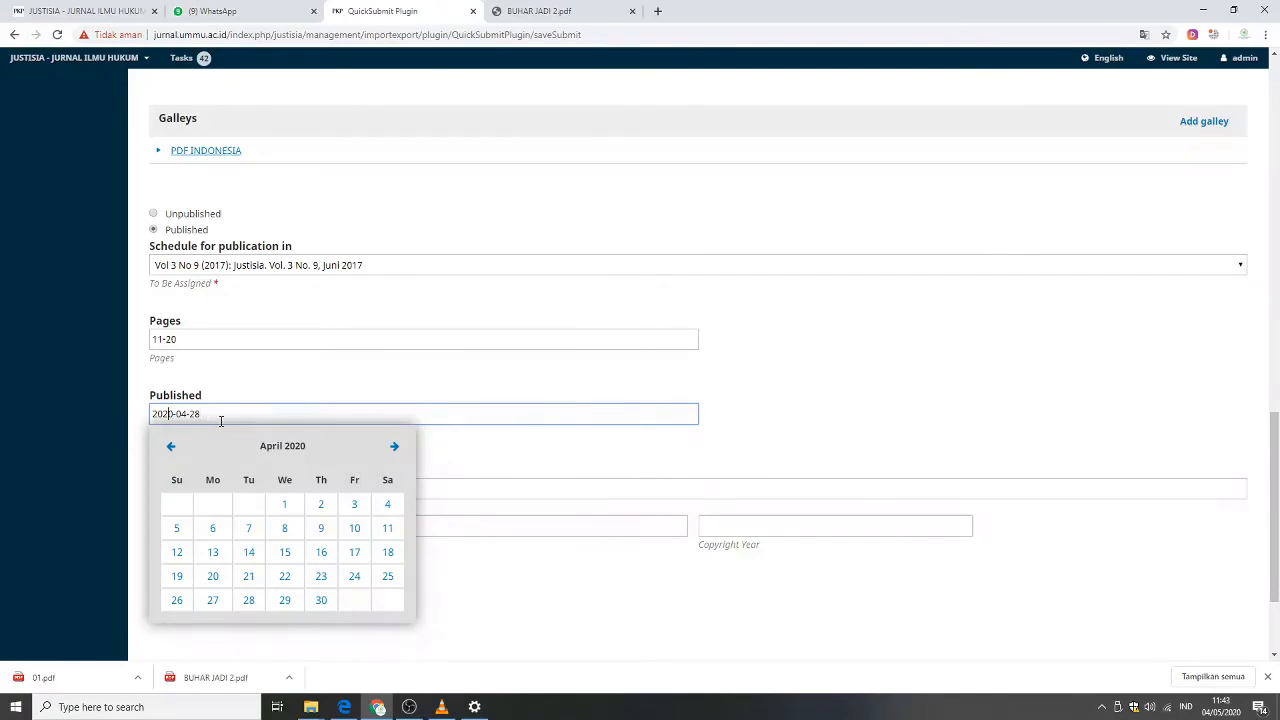
key("BackSpace")
type("1")
key("BackSpace")
type("7")
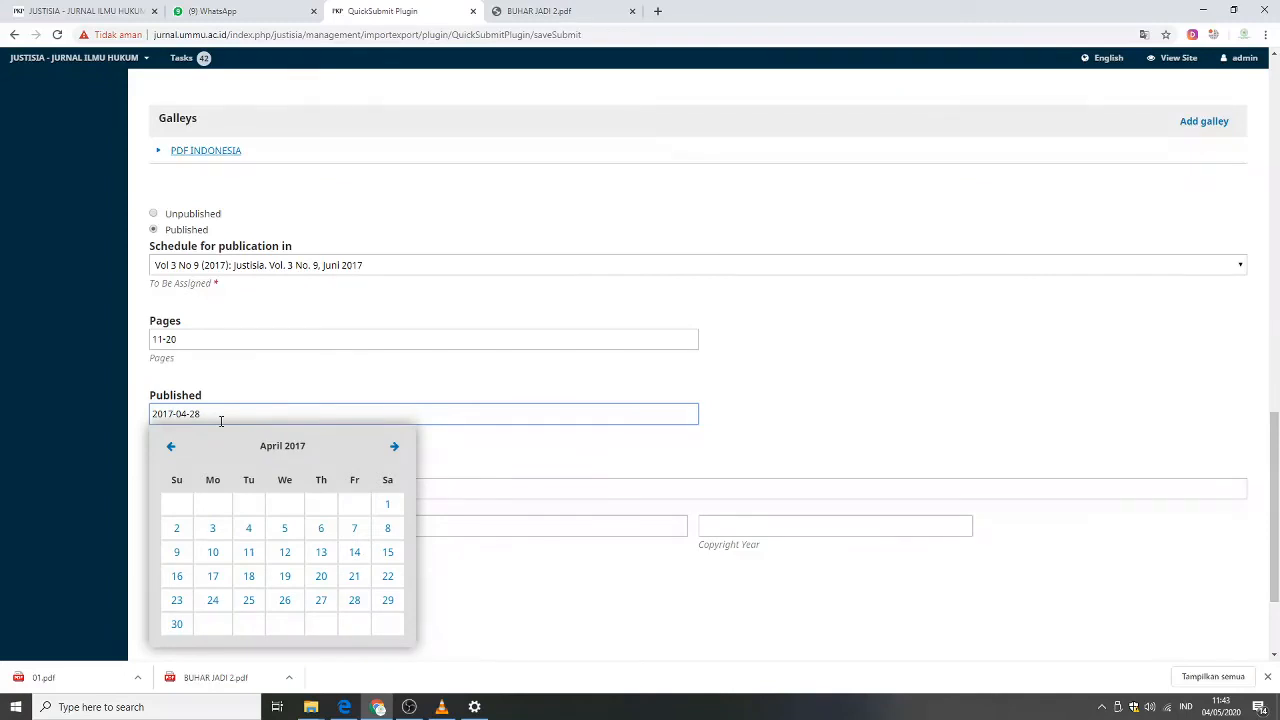
left_click(170, 446)
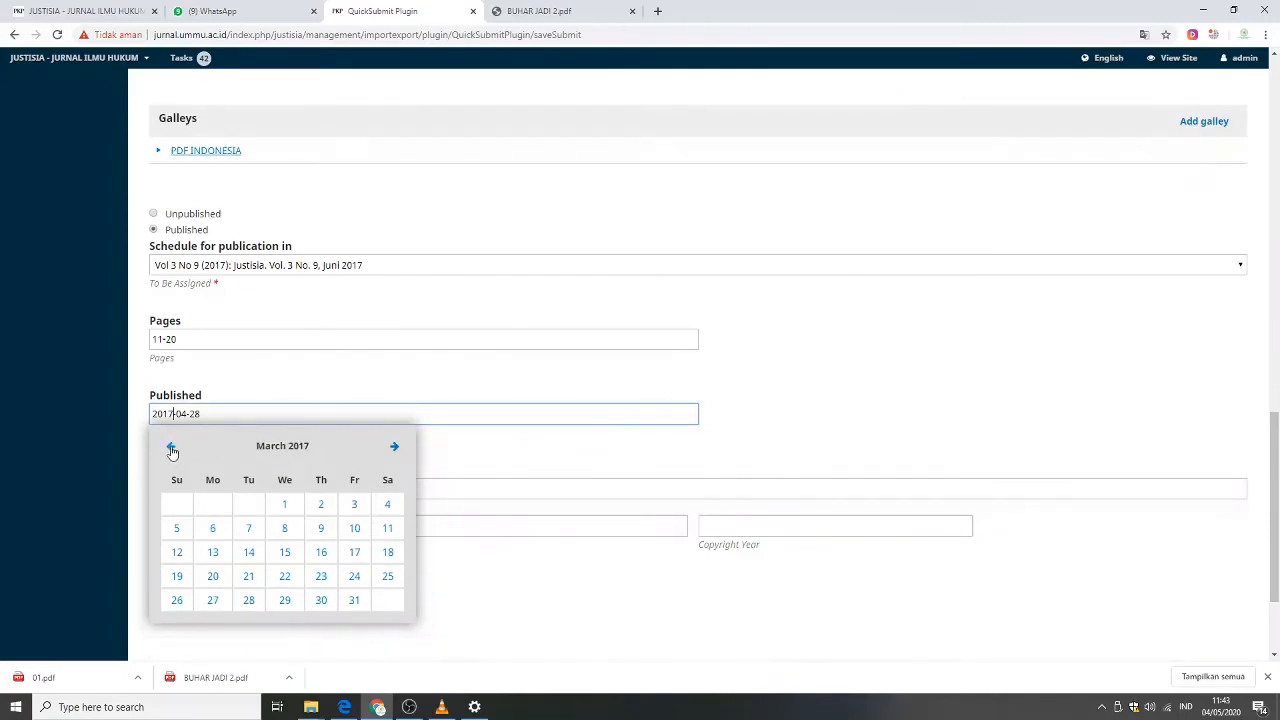
left_click(170, 446)
left_click(170, 448)
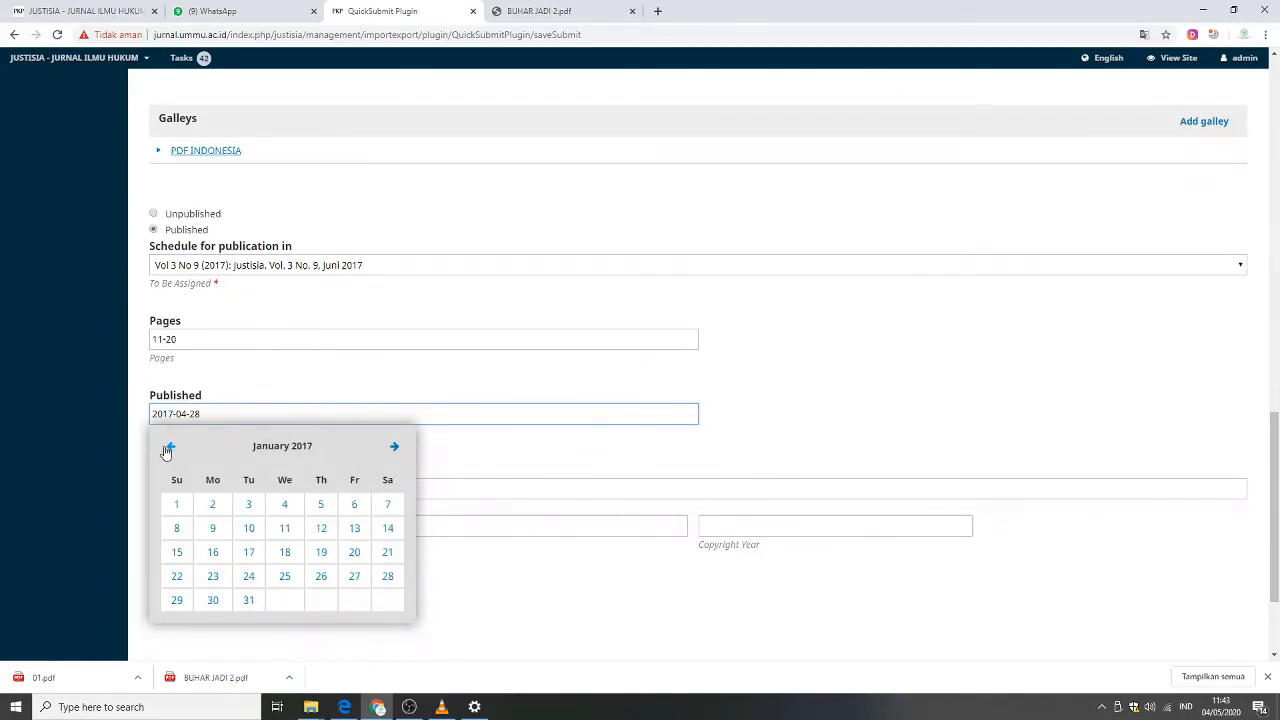
left_click(396, 449)
left_click(396, 449)
left_click(396, 449)
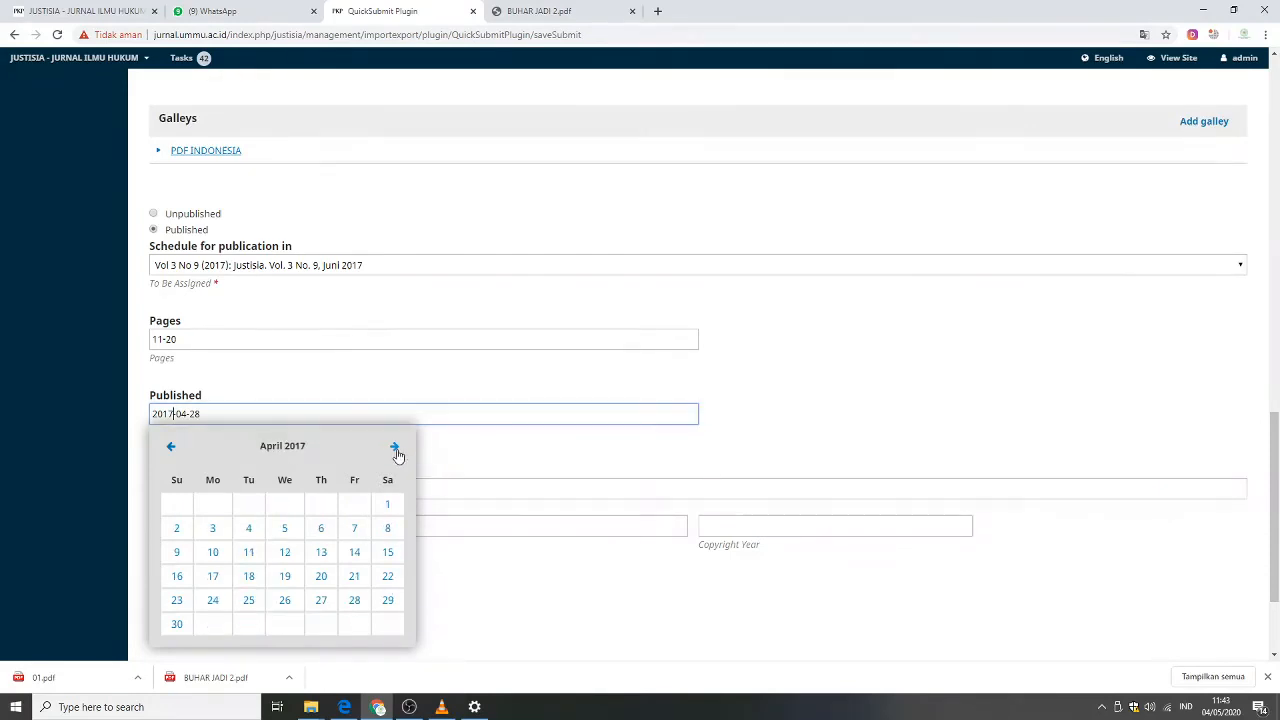
left_click(395, 450)
left_click(395, 450)
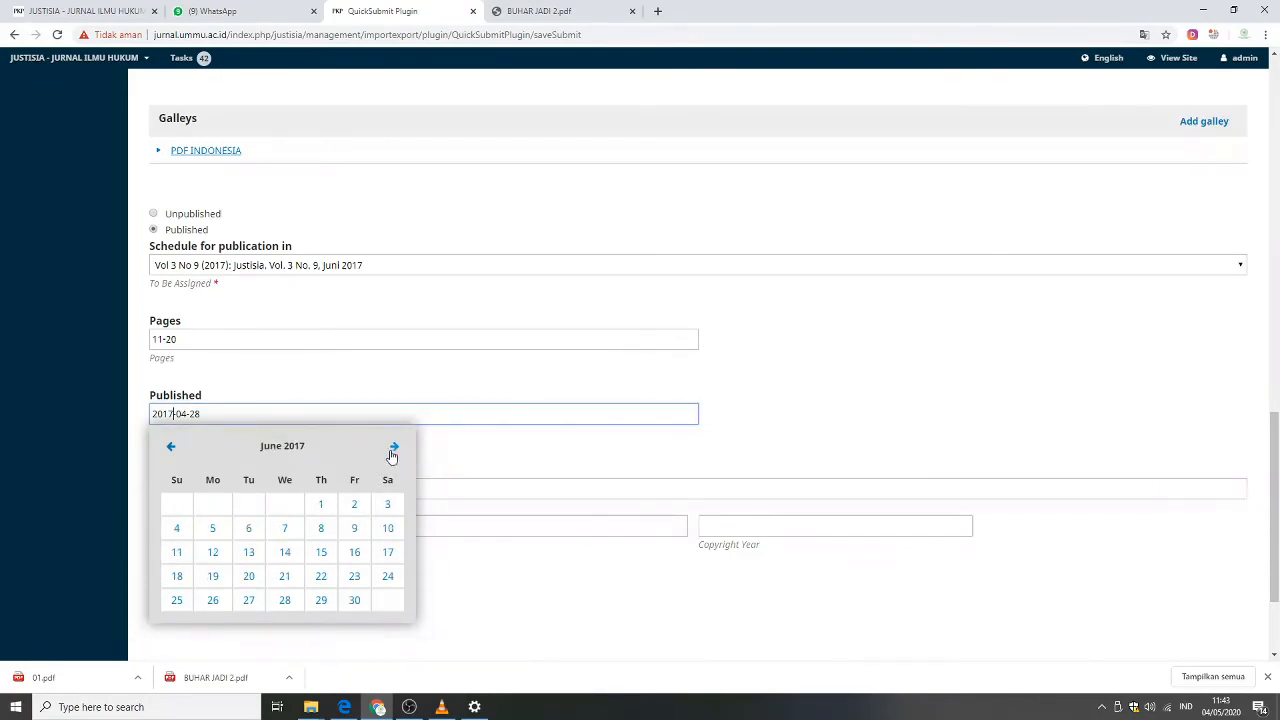
left_click(322, 505)
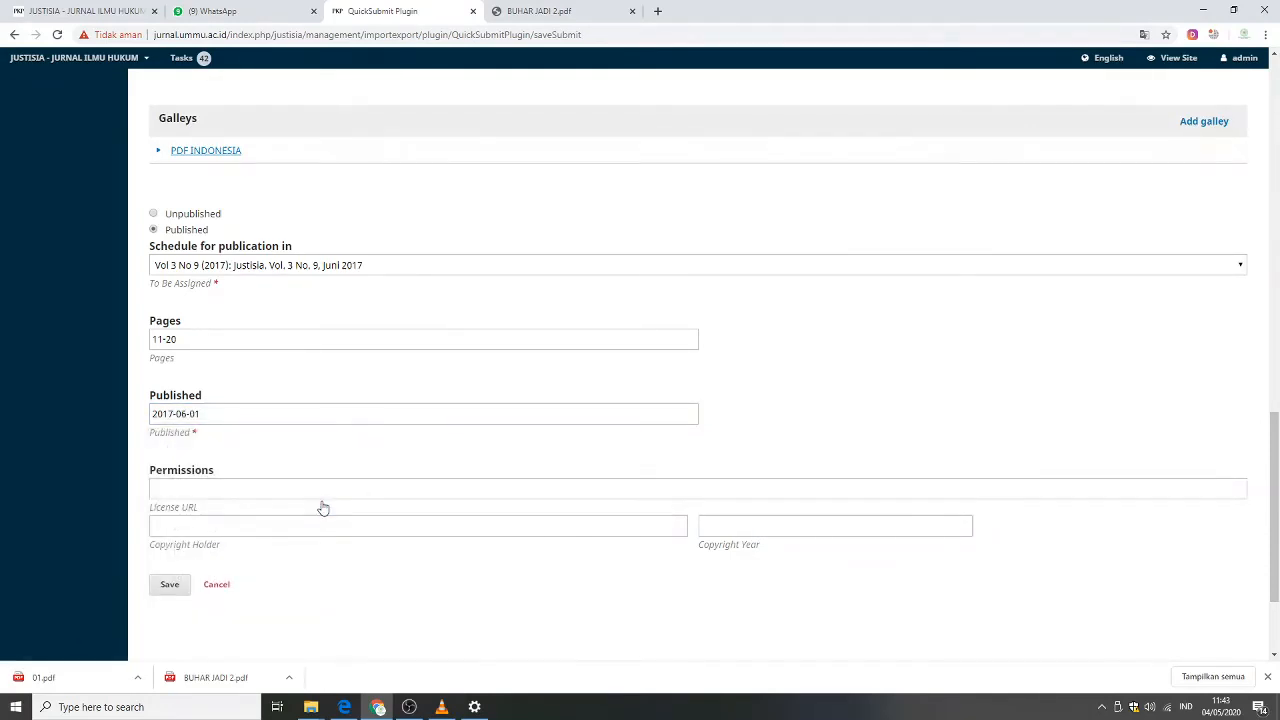
Enter the author's name as copyright holder and 2017 as copyright year, then save the article.
left_click(340, 484)
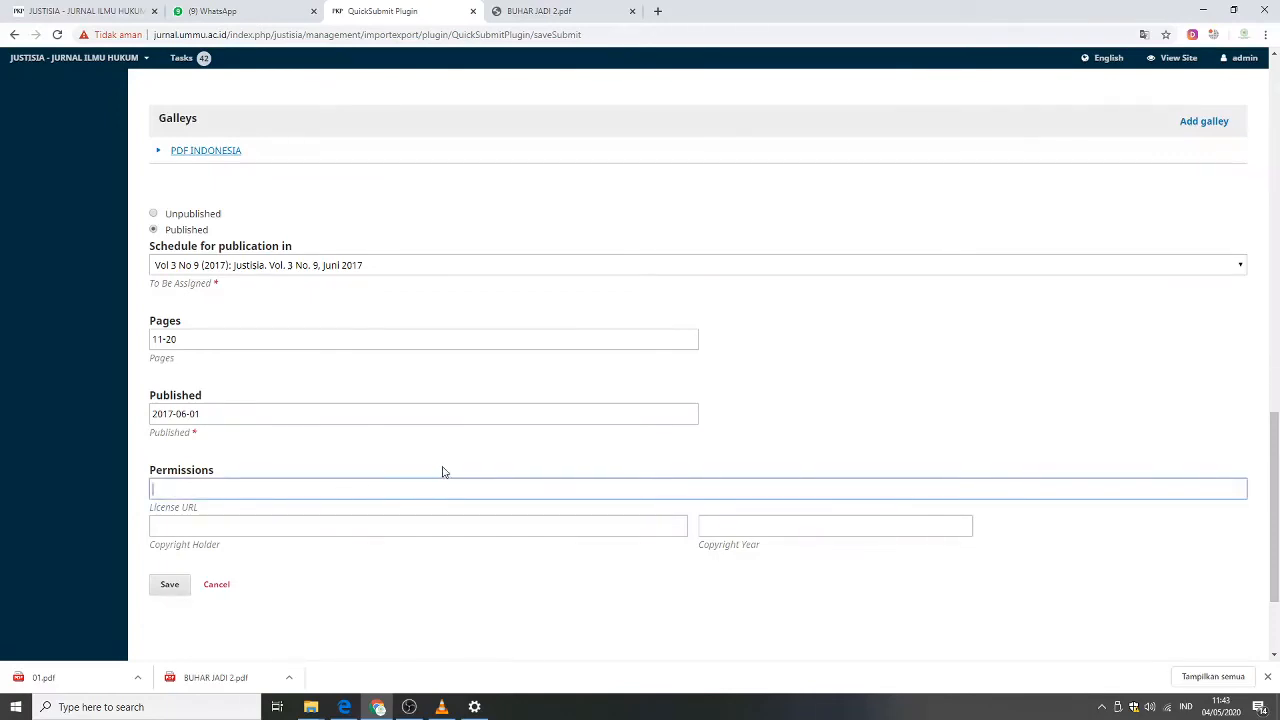
left_click(301, 529)
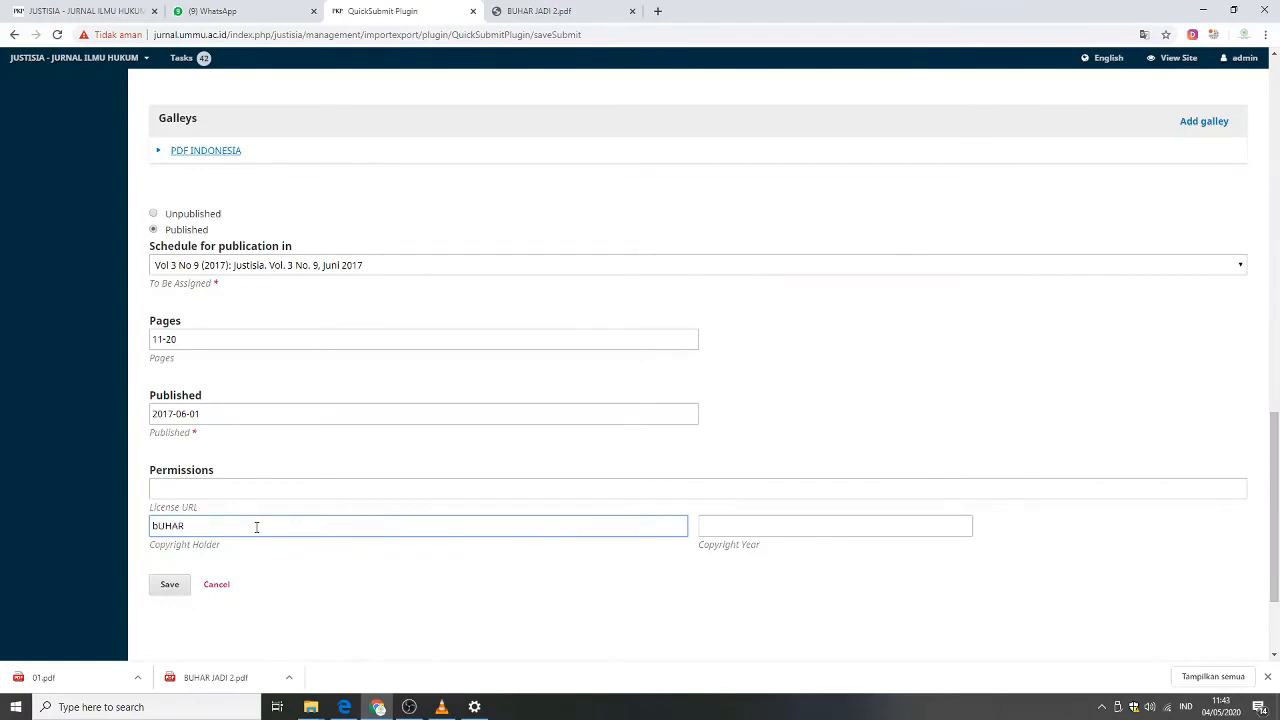
type("bUHAR")
key("BackSpace")
key("BackSpace")
key("BackSpace")
key("BackSpace")
type("u")
key("Caps_Lock")
left_click(730, 530)
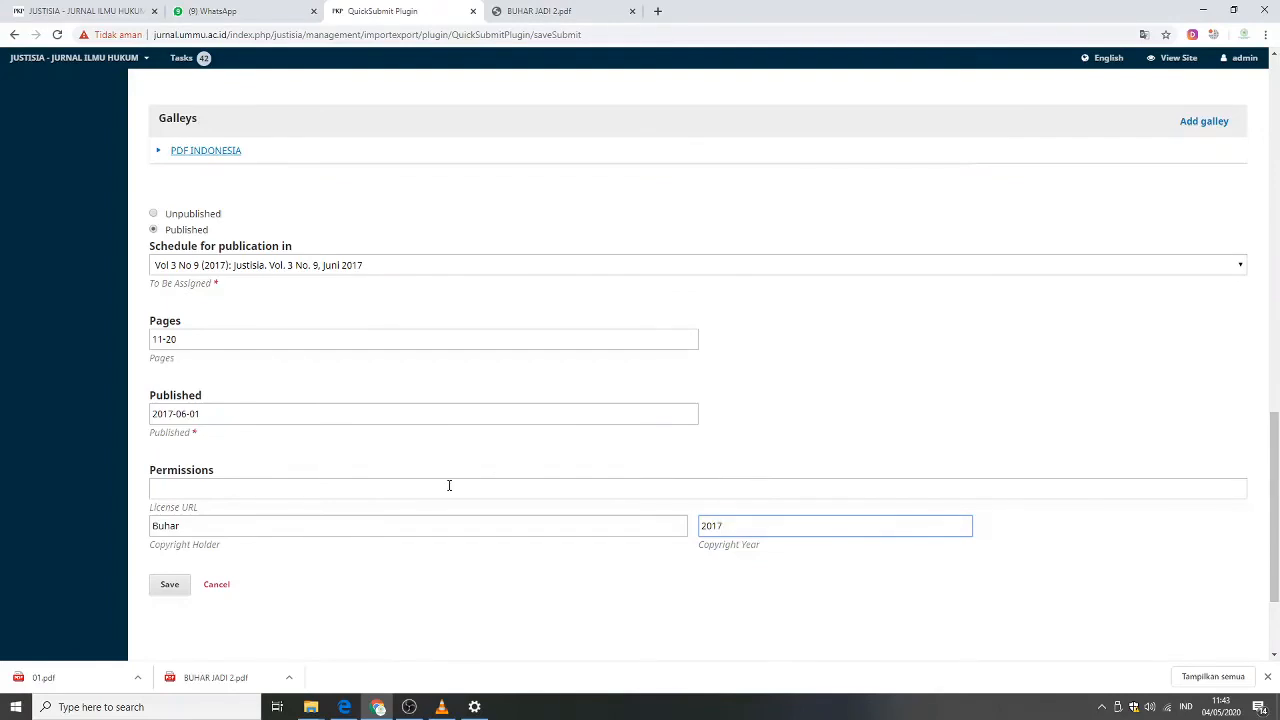
left_click(172, 588)
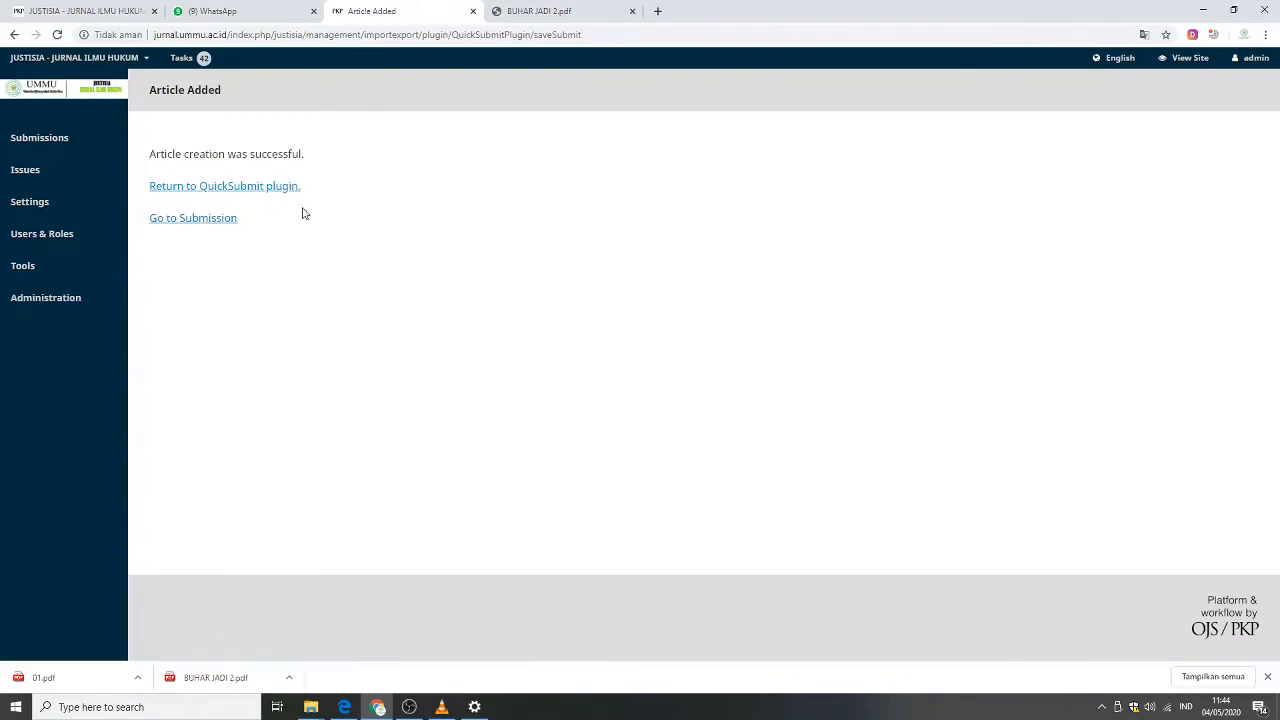
Return to the QuickSubmit plugin and open the journal's public site in a new tab.
left_click(254, 191)
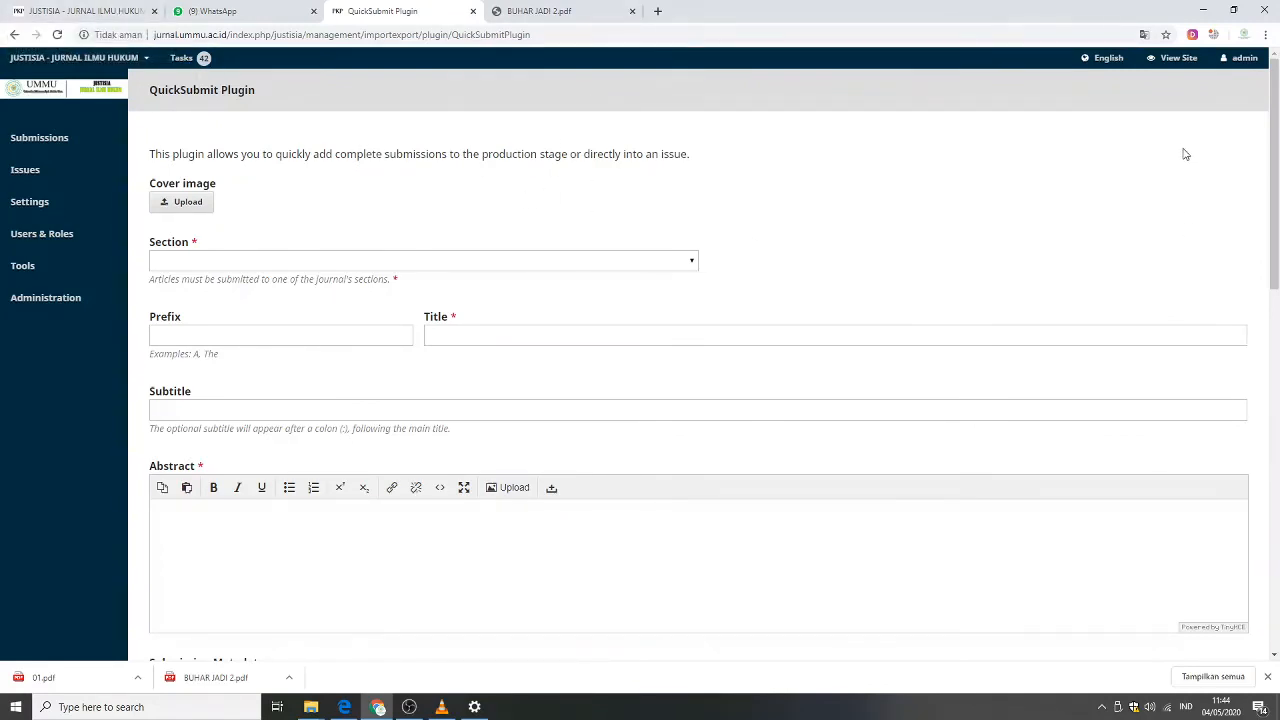
right_click(1172, 70)
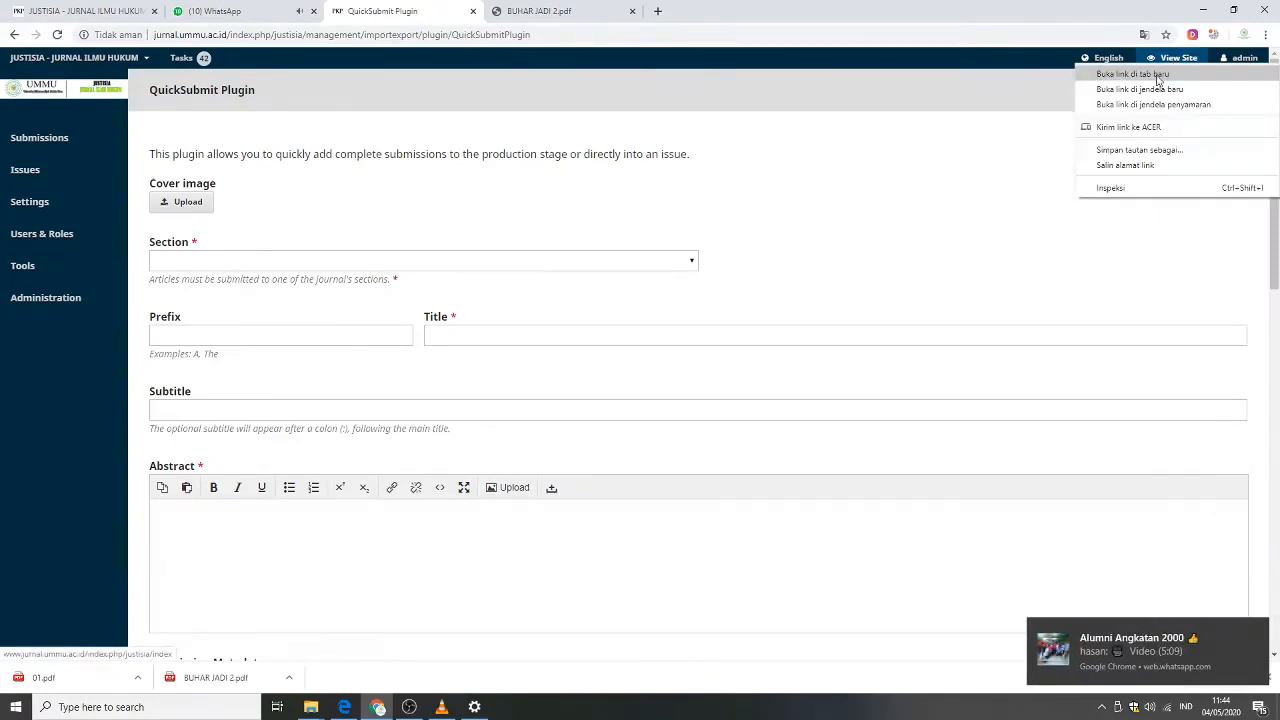
left_click(1150, 77)
left_click(557, 12)
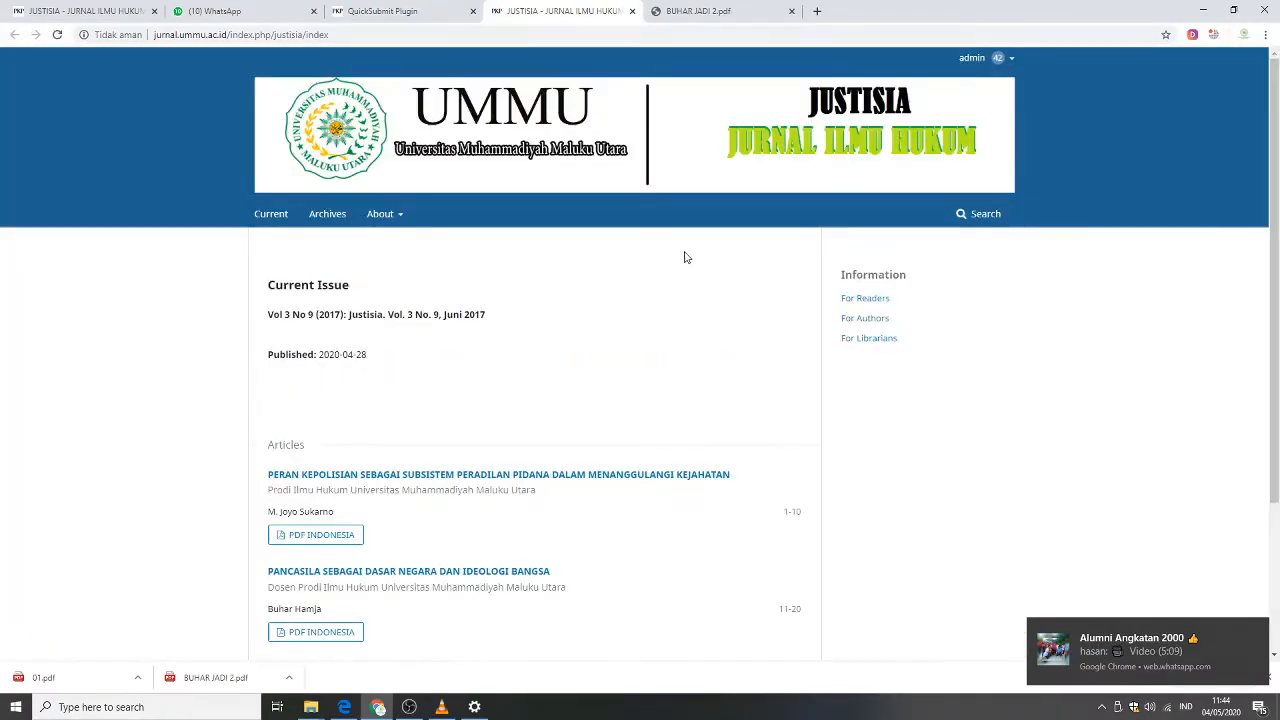
Open the newly added Pancasila article from the current issue and review its details and references.
scroll(657, 268, "down", 1)
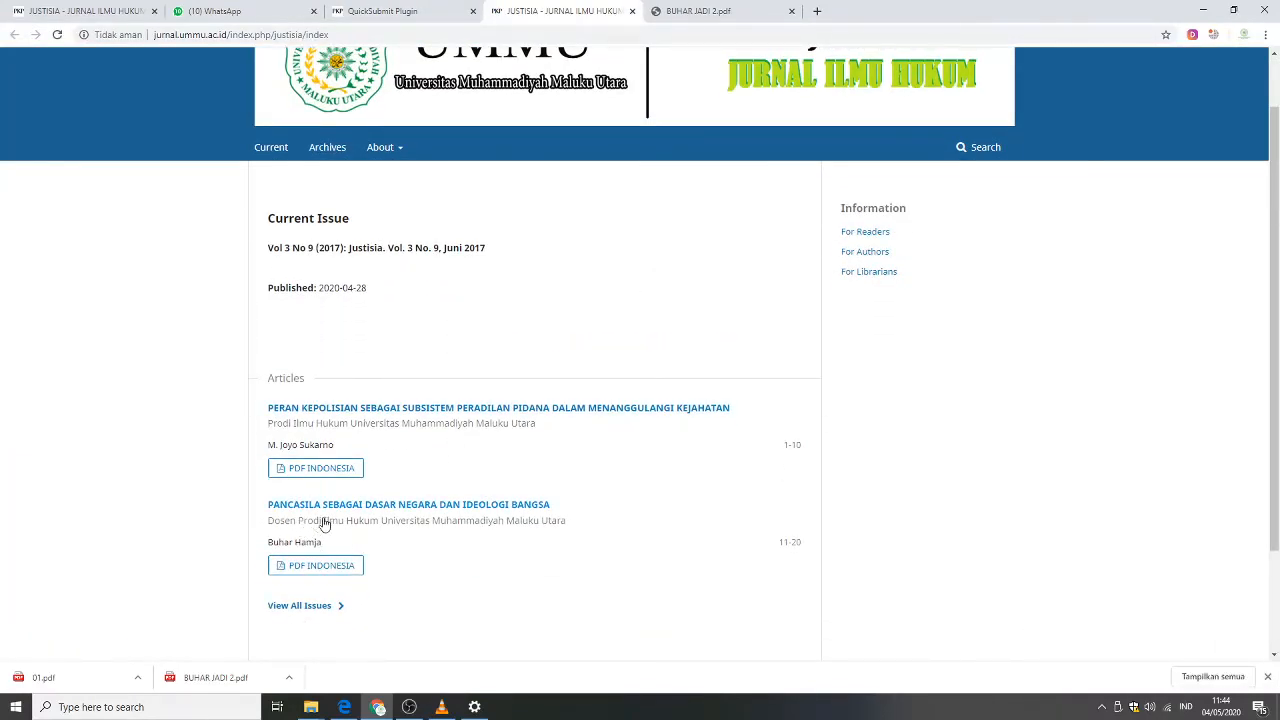
left_click(400, 513)
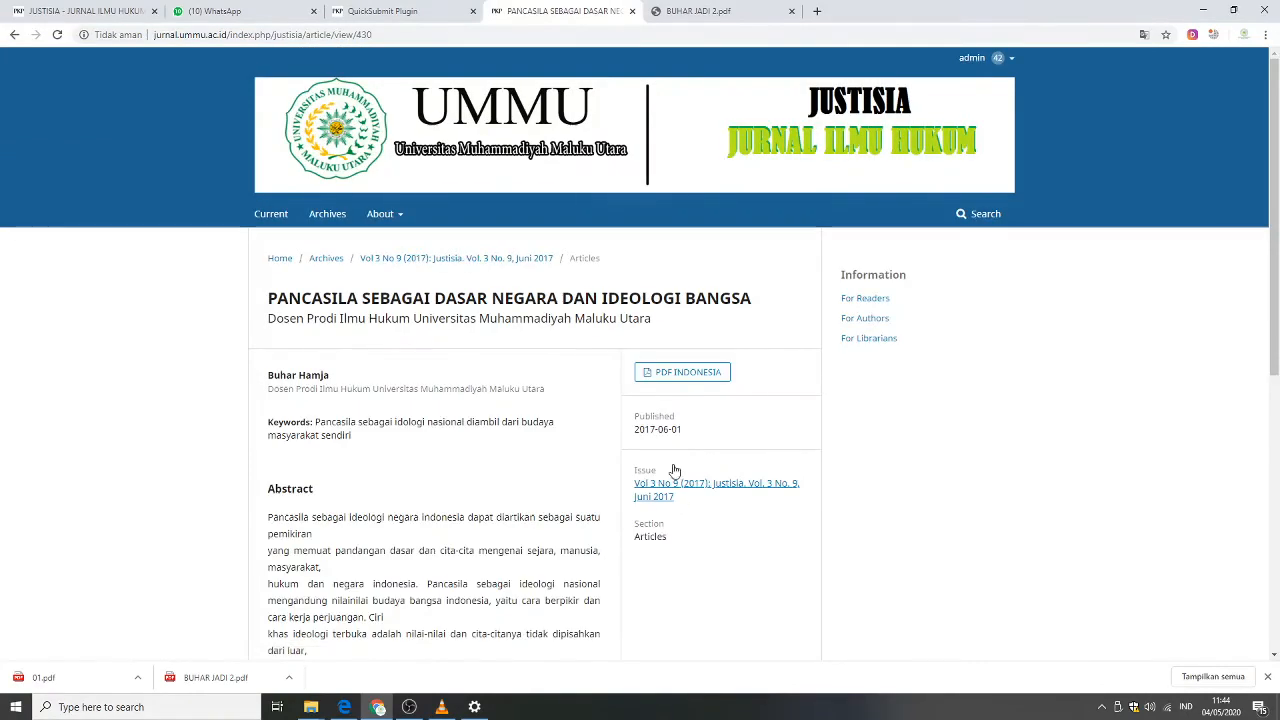
scroll(535, 308, "down", 4)
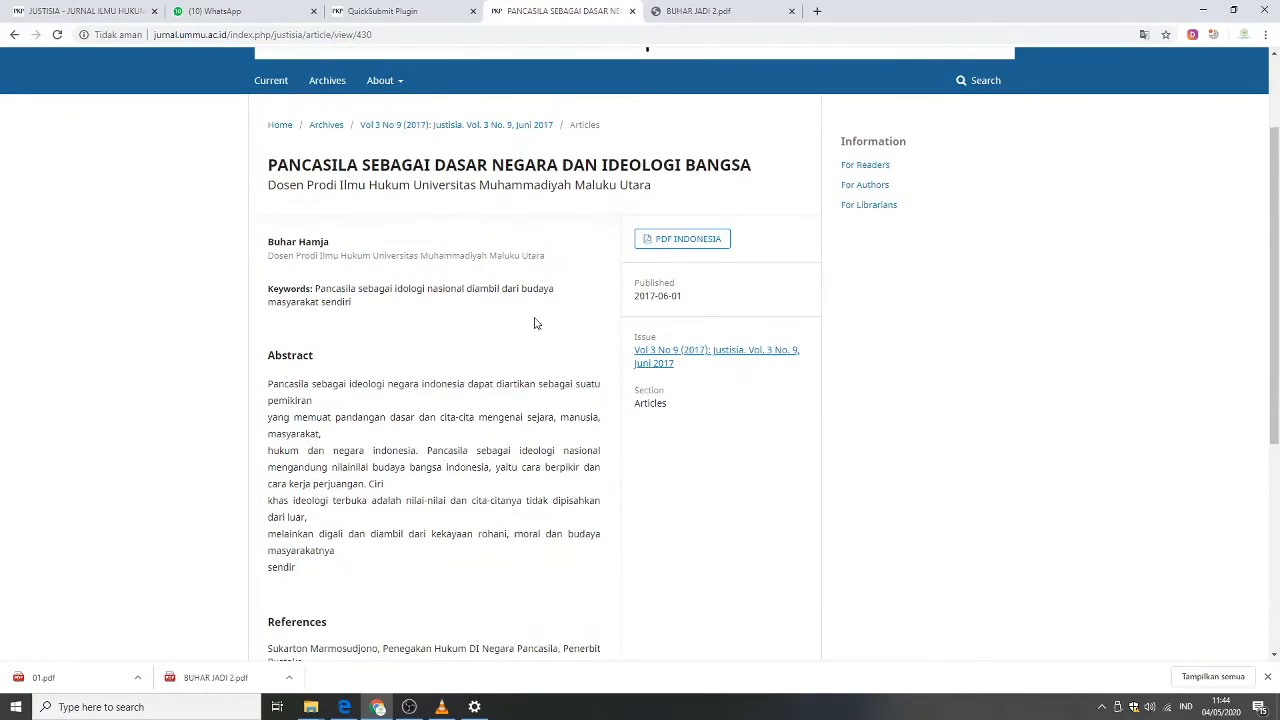
scroll(528, 328, "down", 2)
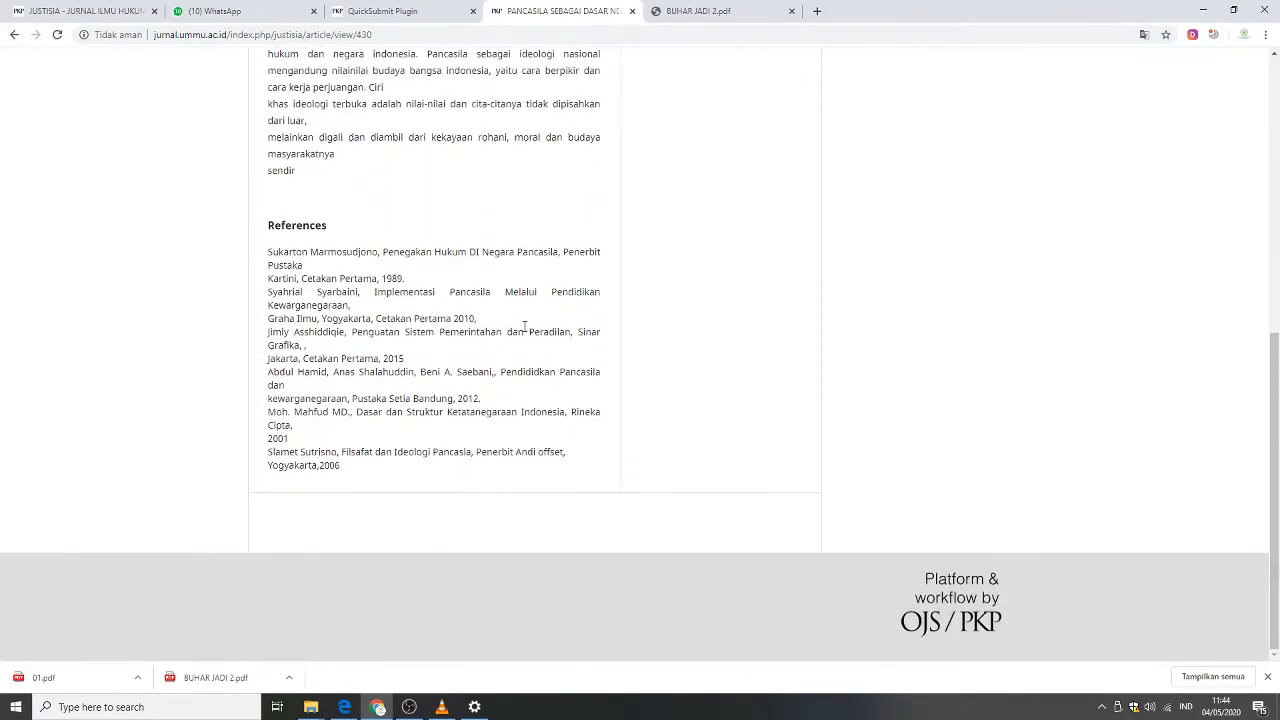
scroll(526, 328, "up", 2)
scroll(523, 326, "up", 3)
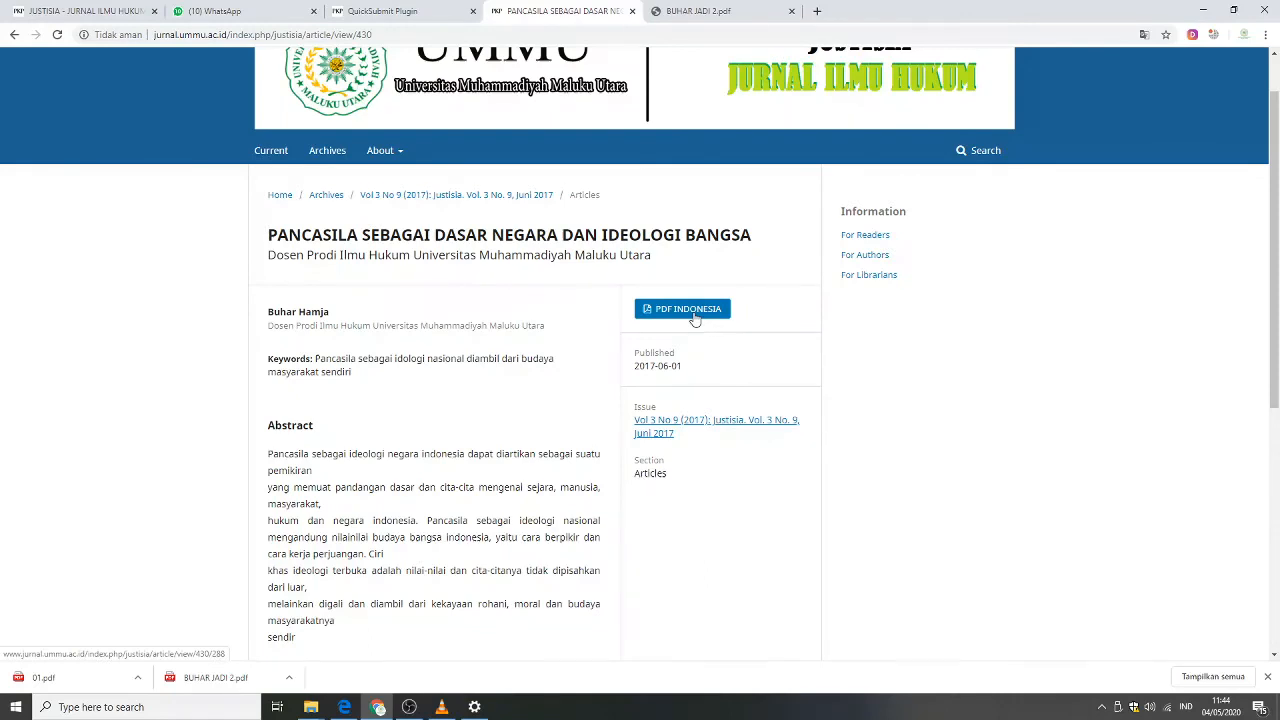
Open the article's PDF INDONESIA galley and dismiss the download manager prompts.
left_click(694, 318)
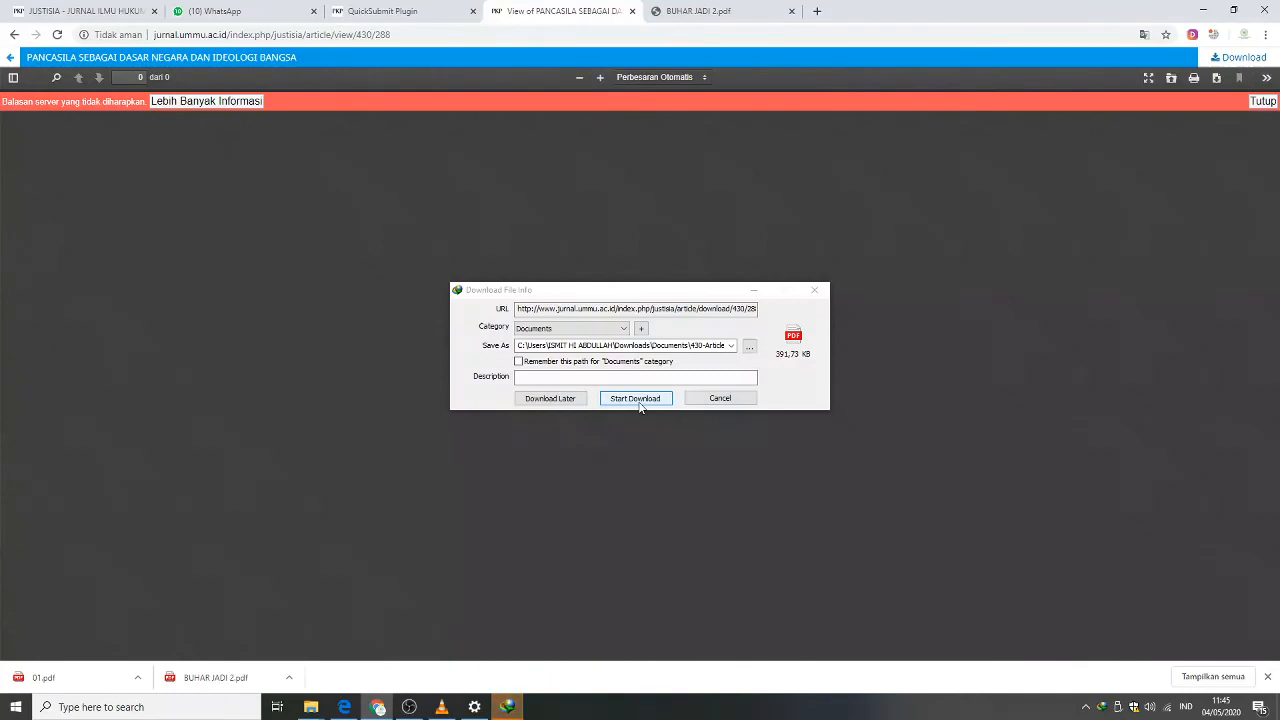
left_click(120, 14)
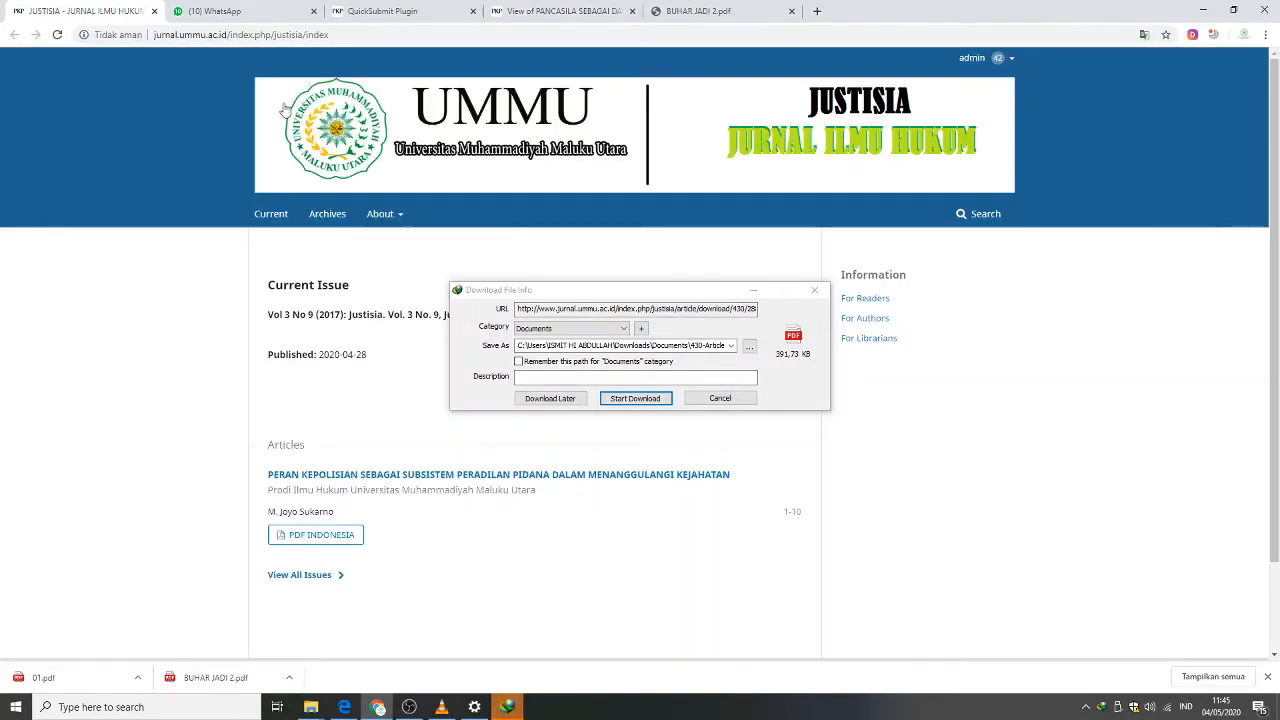
left_click(817, 292)
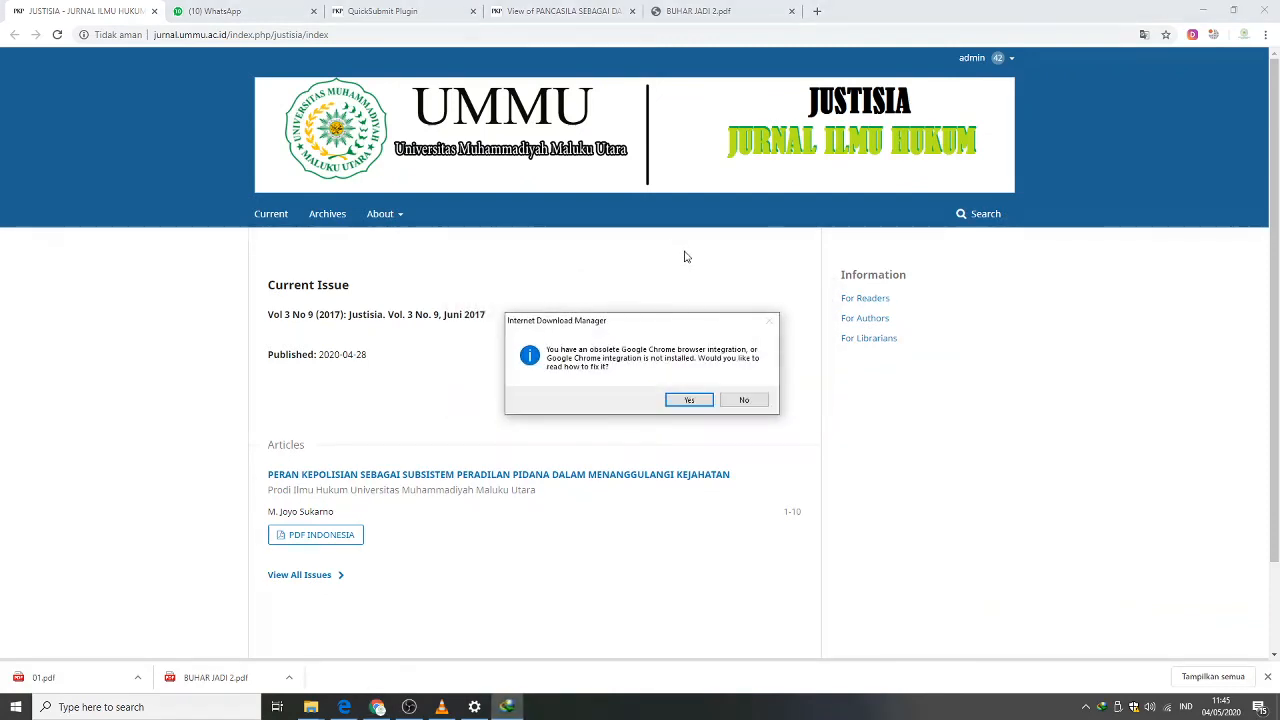
left_click(746, 400)
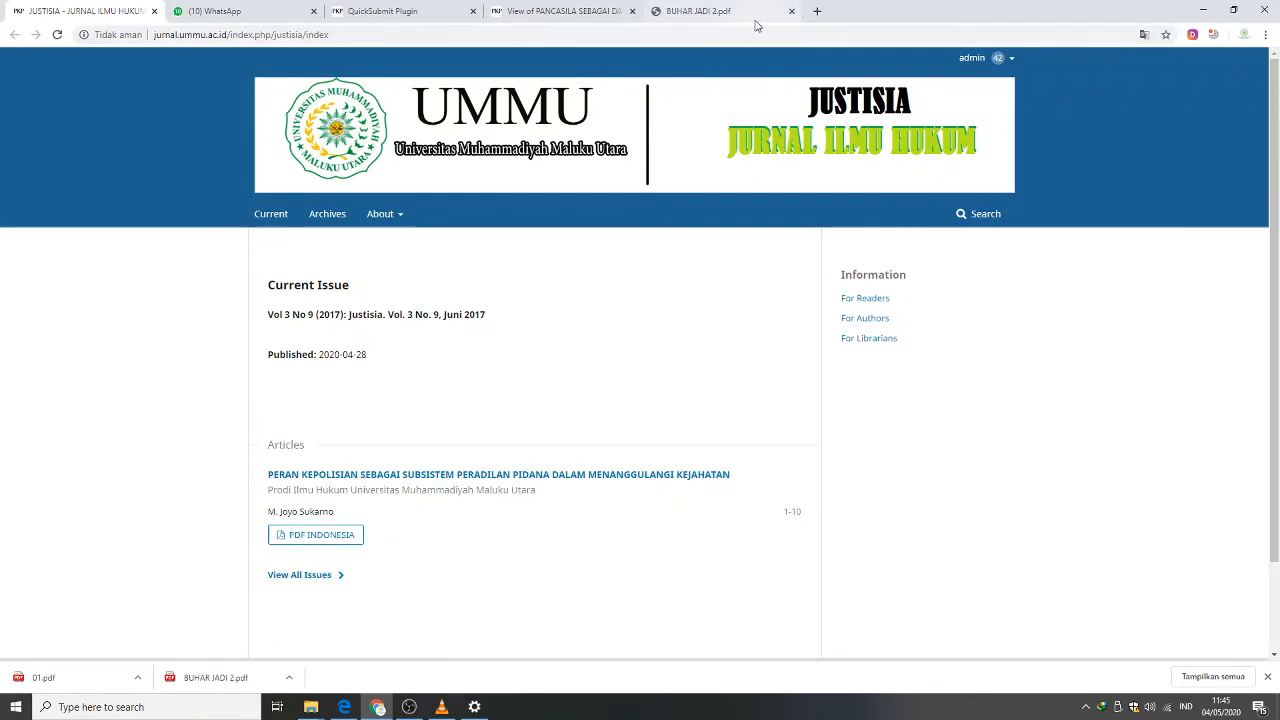
Open the jurnal.ummu.ac.id journal portal in a new tab.
left_click(414, 15)
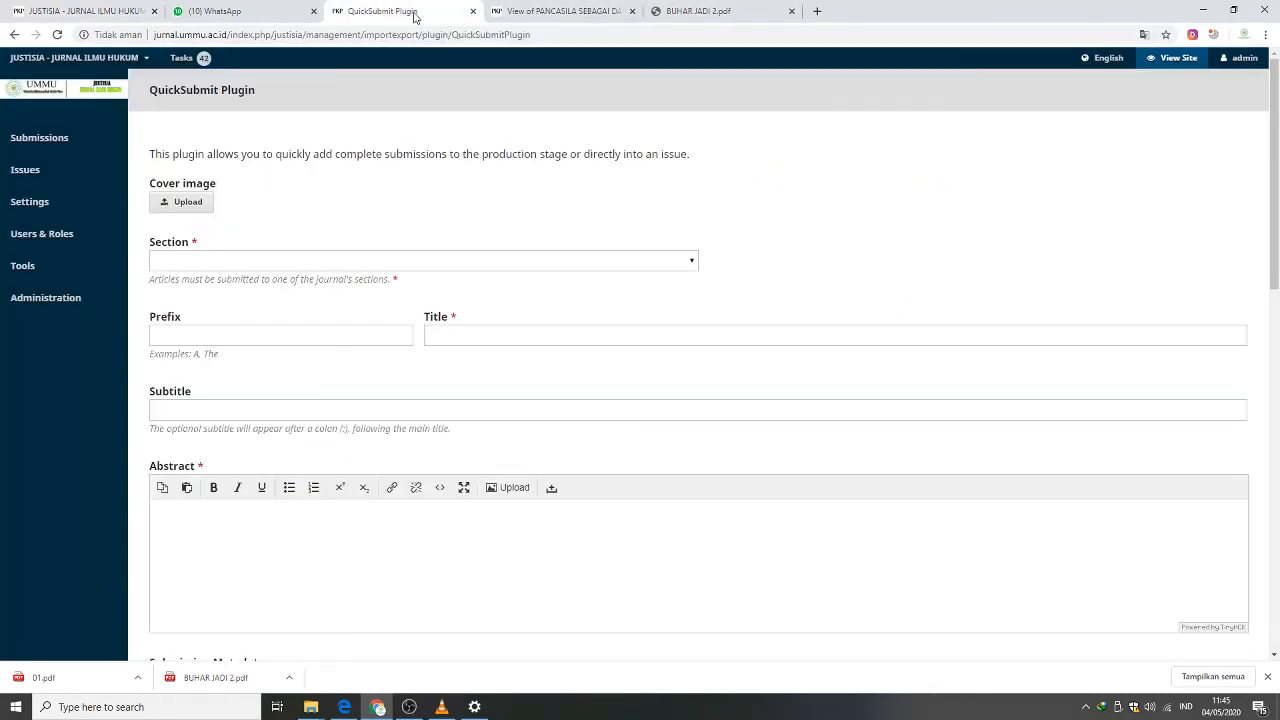
left_click(817, 12)
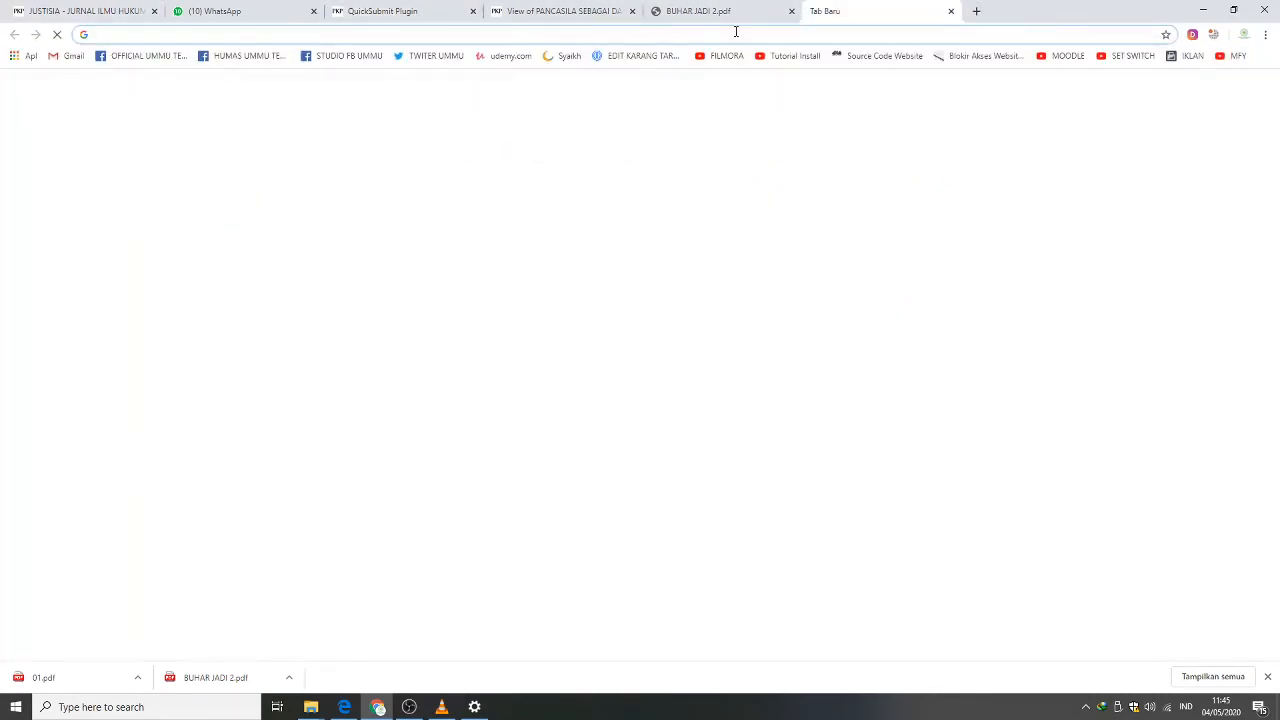
type("jurnal.ummu.ac.id")
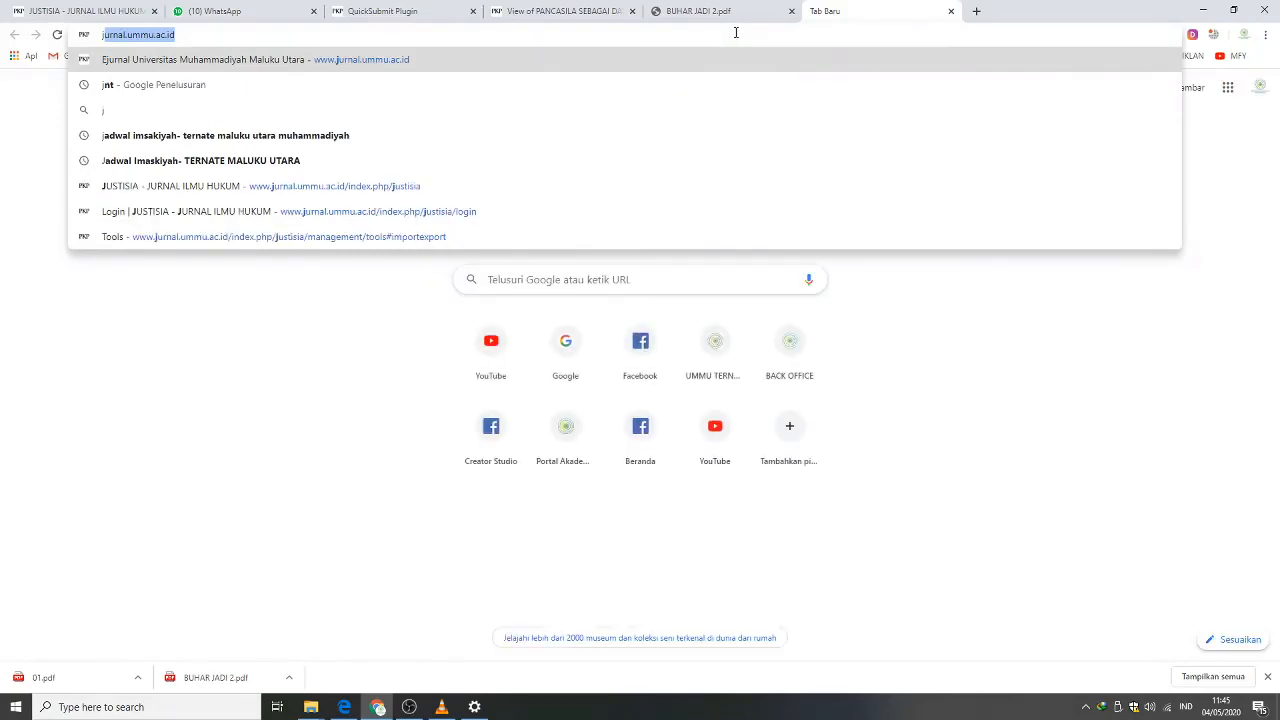
key("Return")
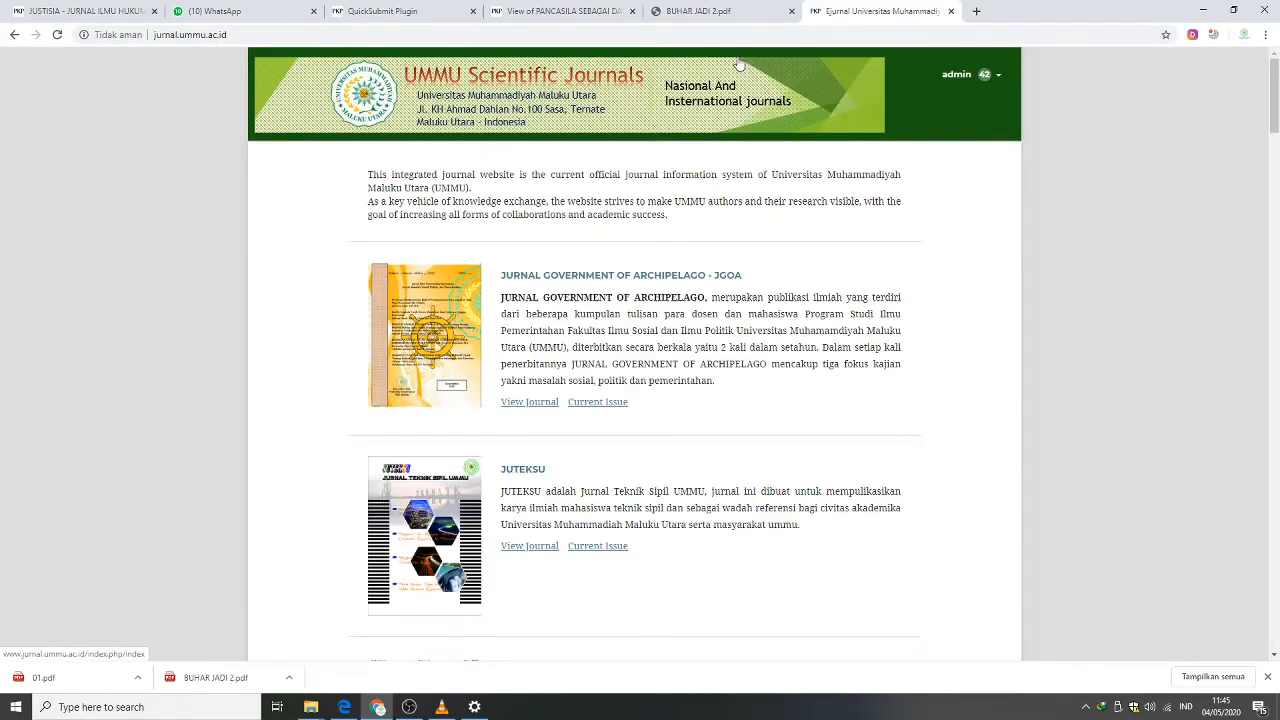
Browse the portal's list of journals and open the DINTEK journal.
scroll(842, 220, "down", 10)
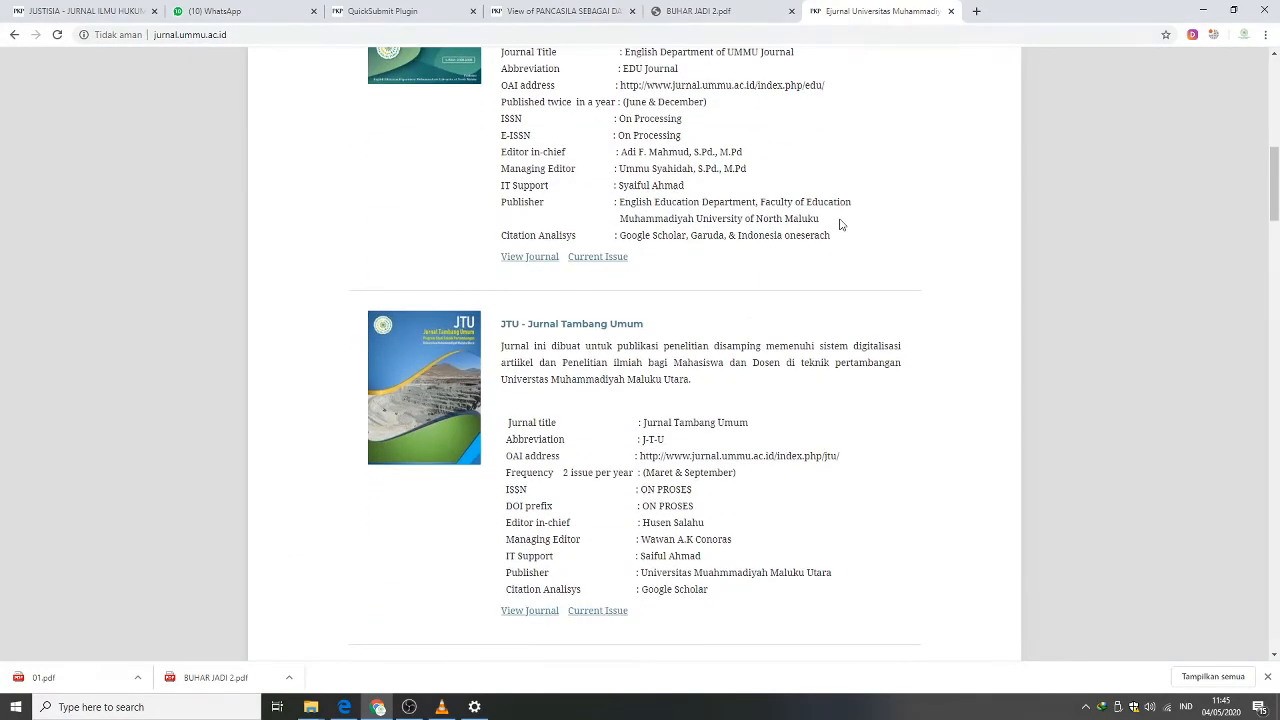
scroll(836, 228, "down", 15)
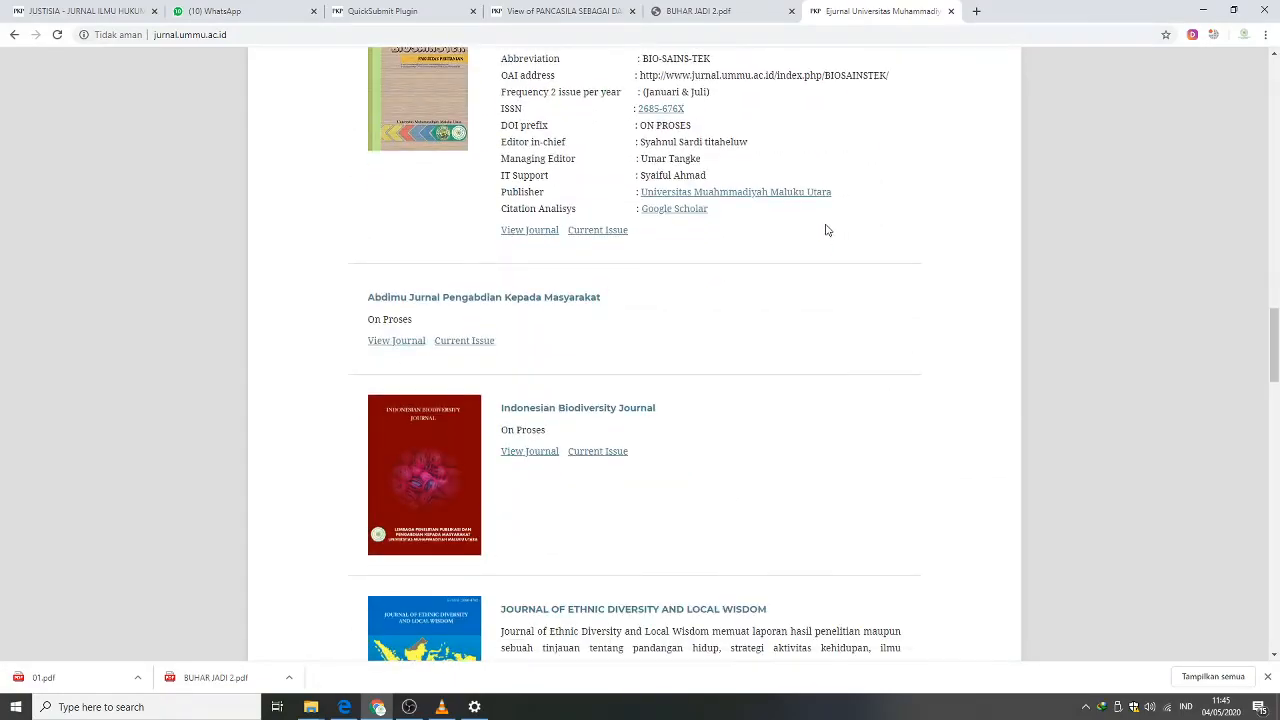
scroll(810, 231, "down", 10)
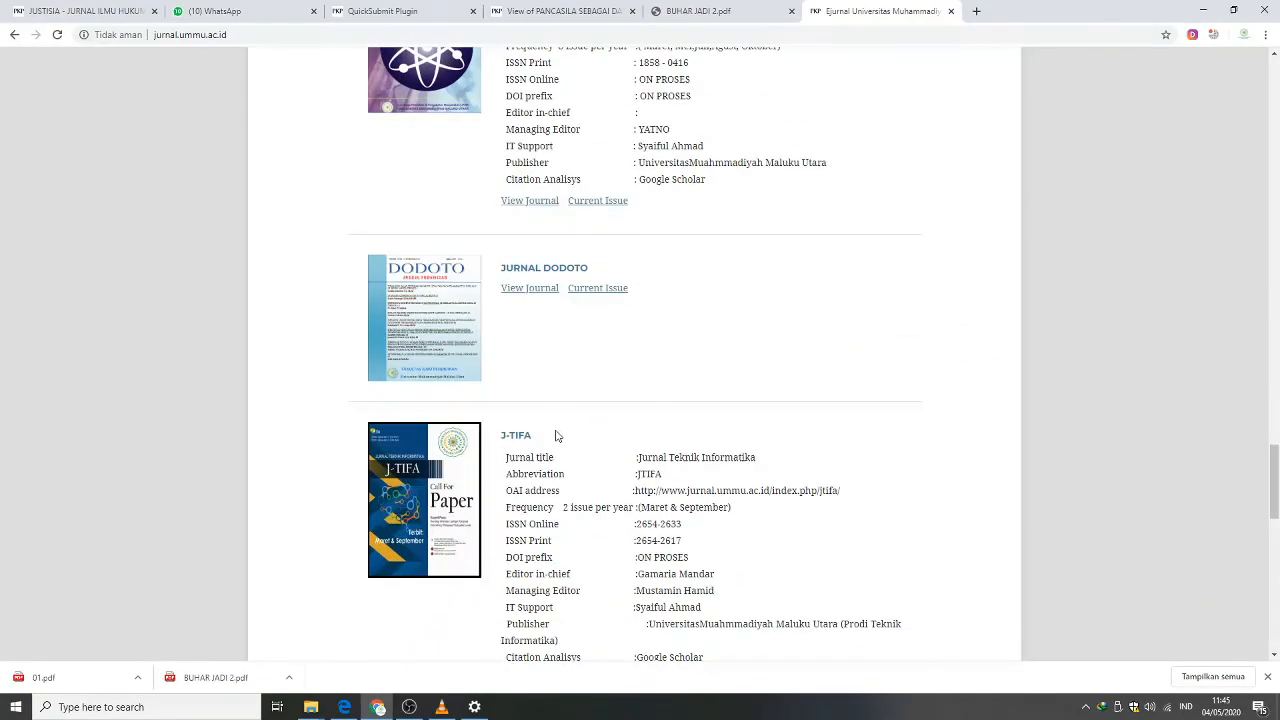
scroll(548, 441, "down", 3)
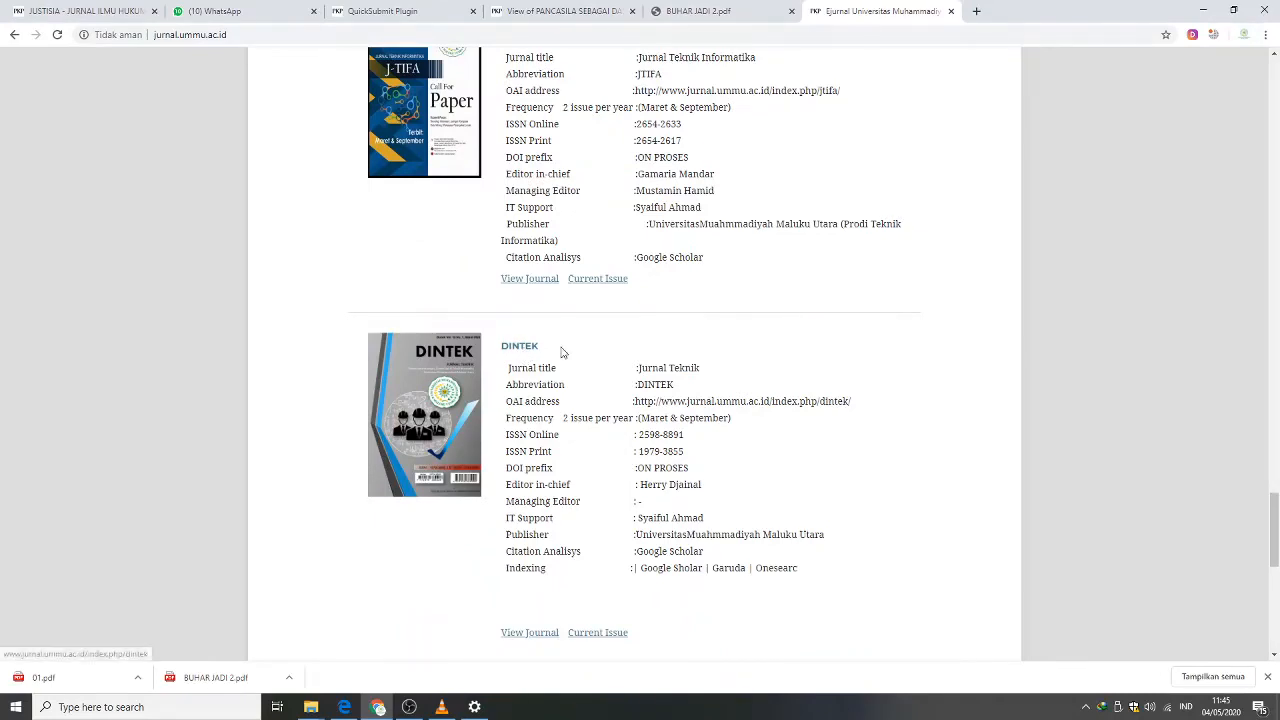
left_click(524, 348)
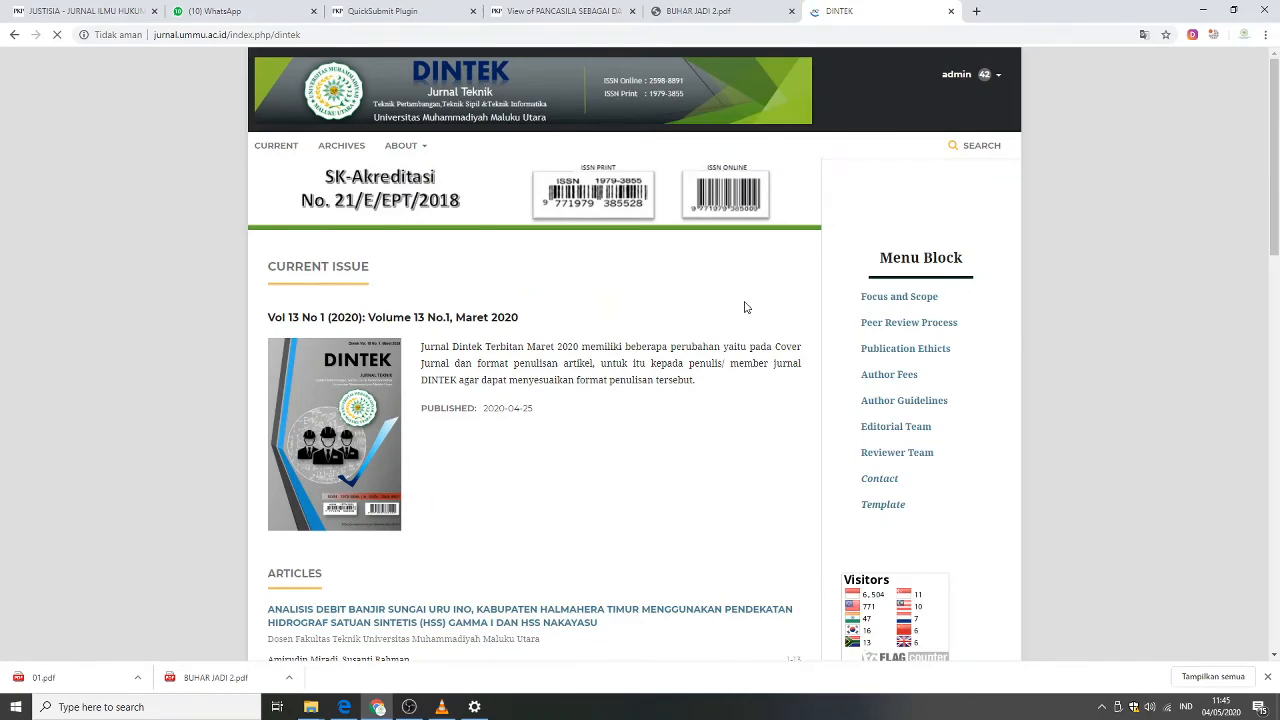
Scroll through the DINTEK current issue's articles and page.
scroll(744, 307, "down", 5)
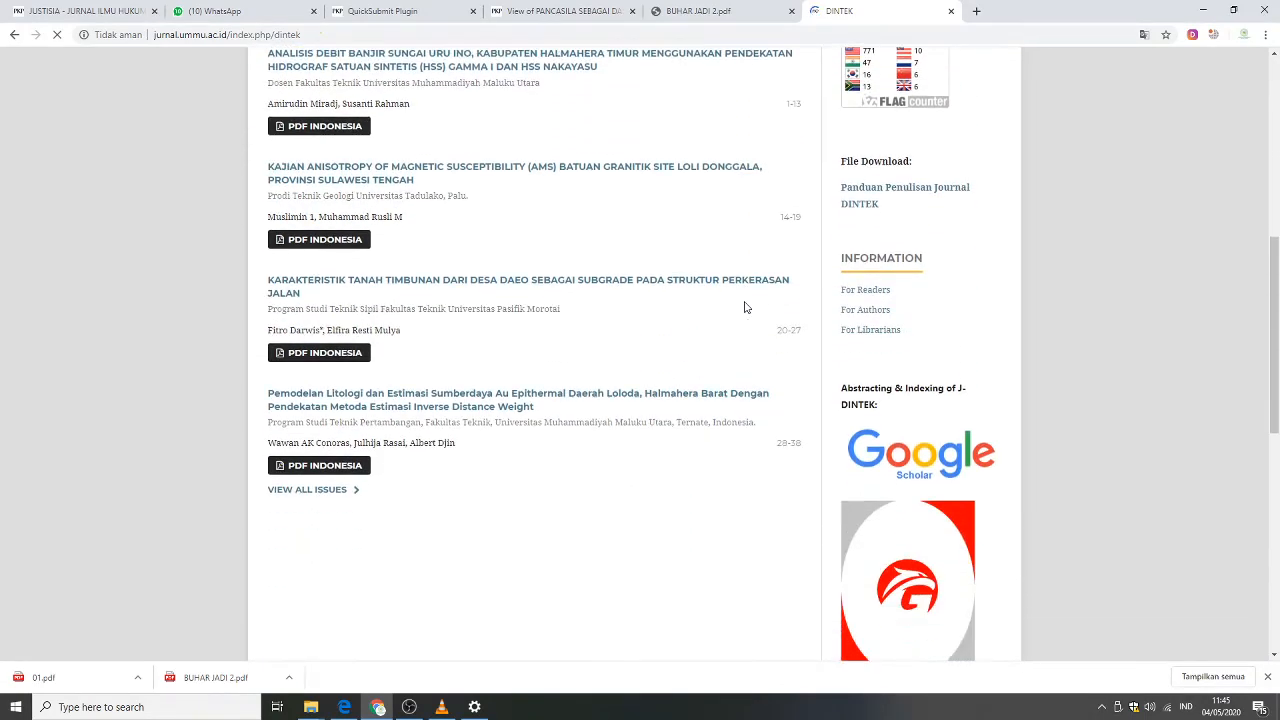
scroll(744, 307, "down", 2)
scroll(744, 307, "down", 3)
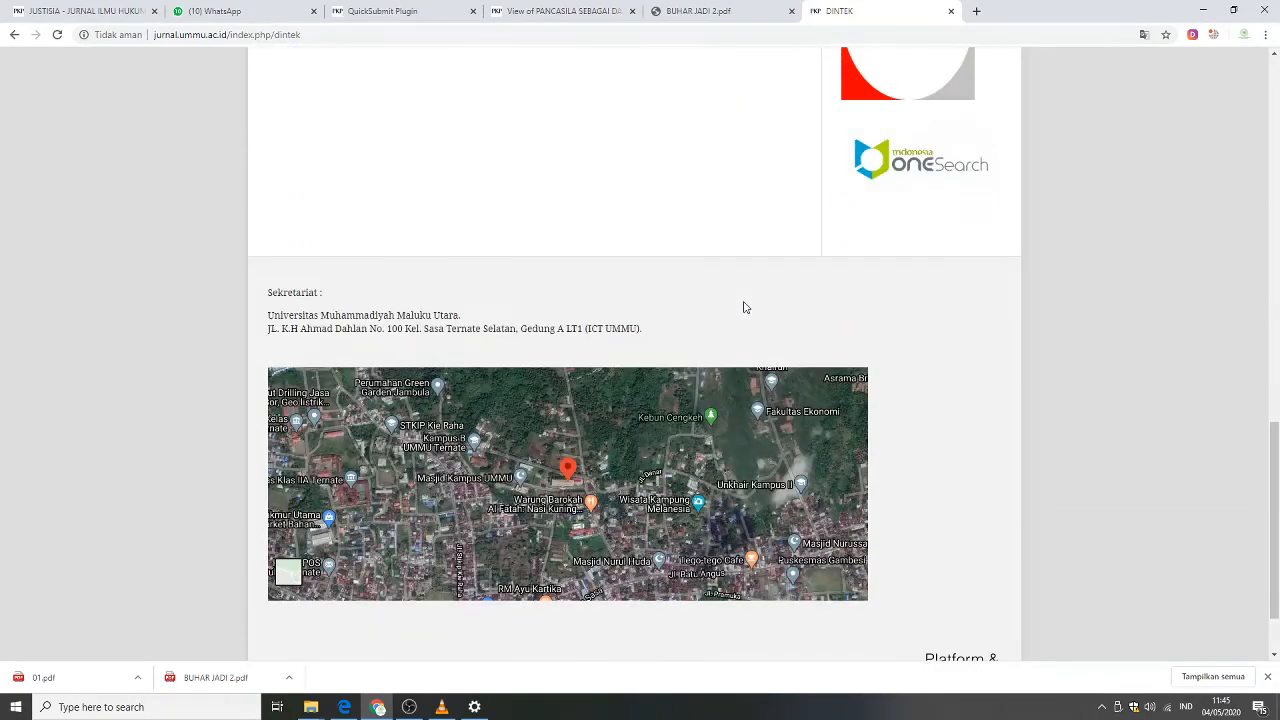
scroll(744, 307, "up", 3)
scroll(744, 307, "up", 8)
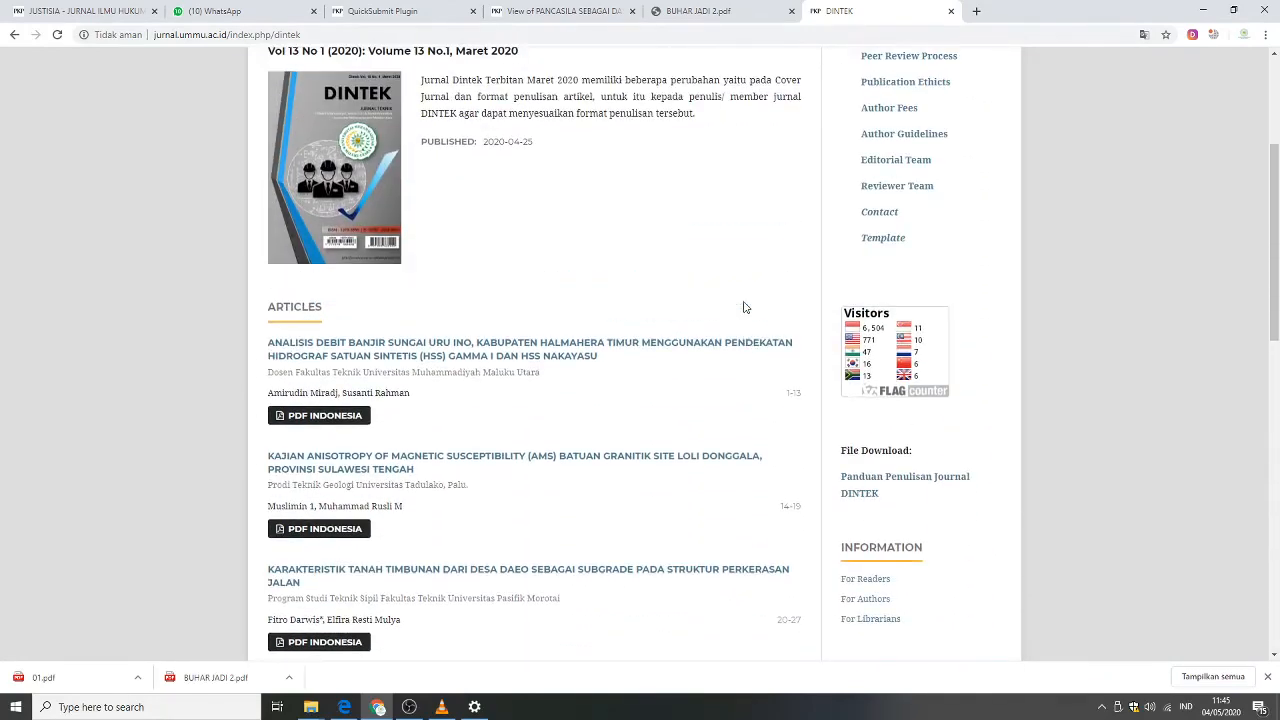